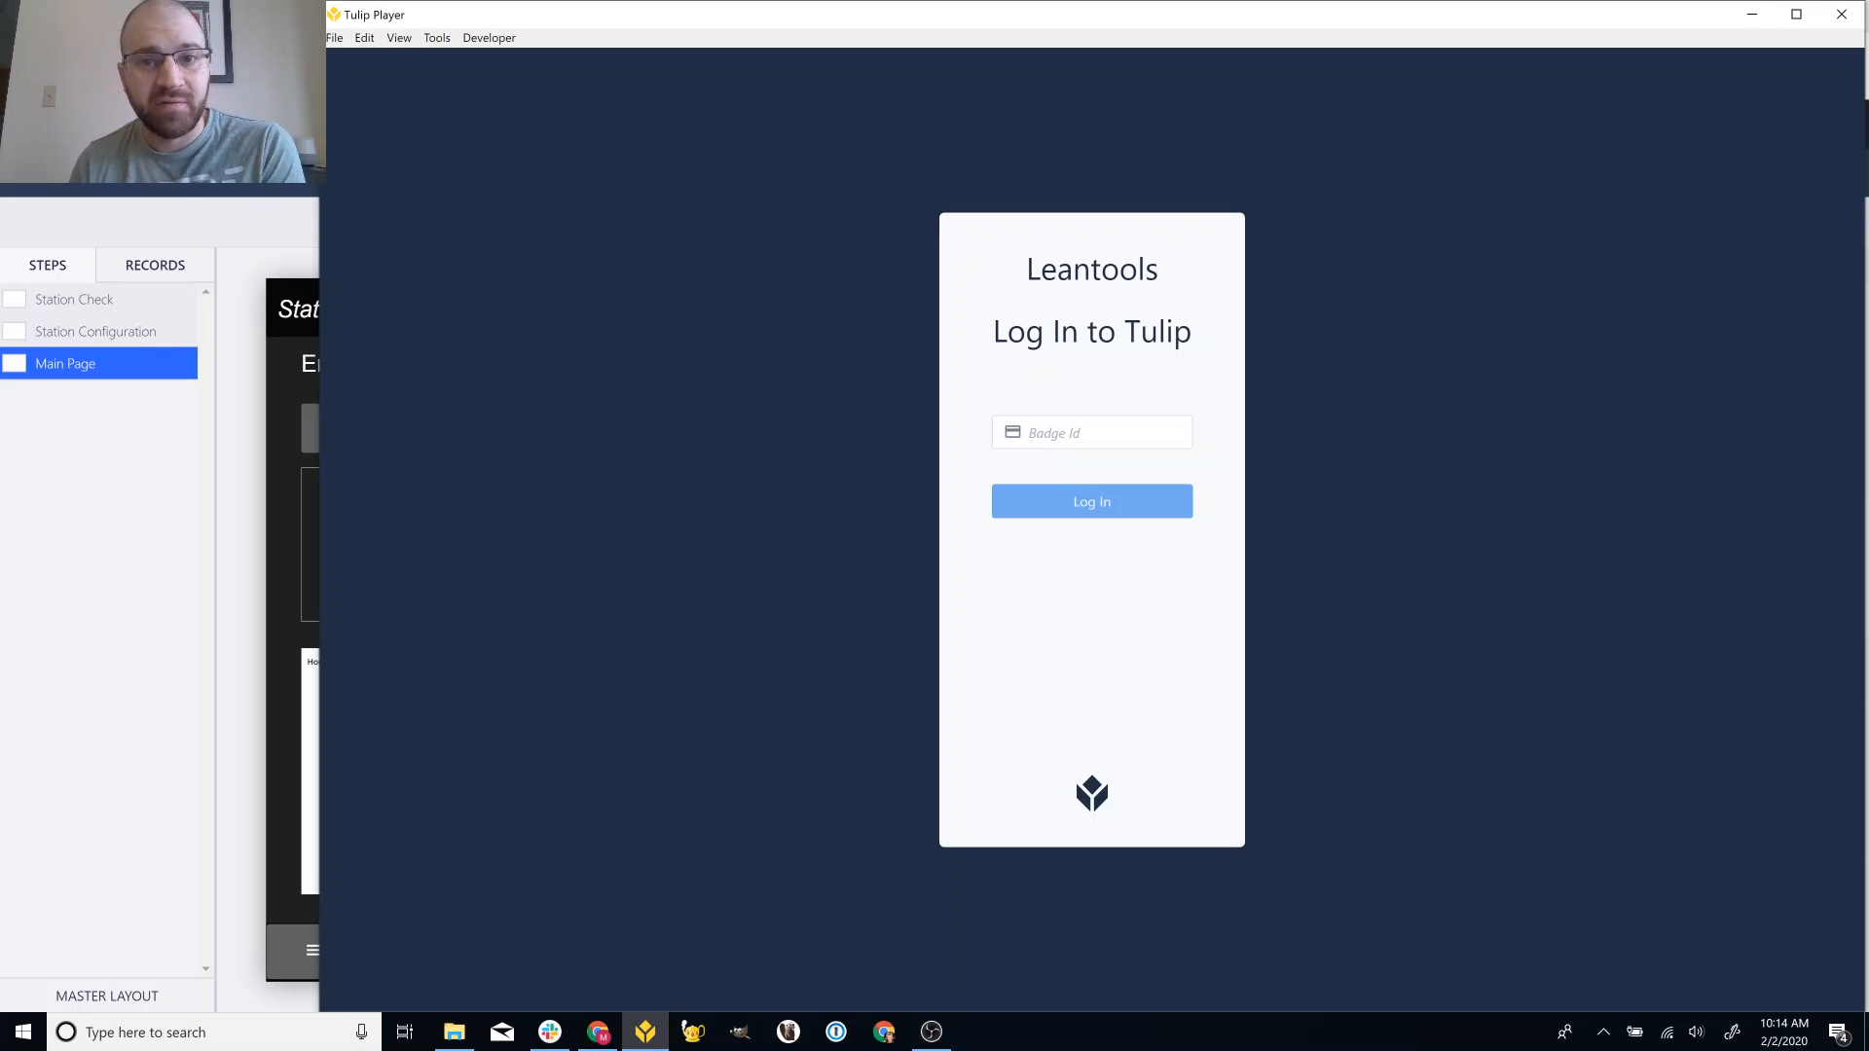
Bring Chrome forward and switch to the Tulip App Editor tab showing the editable Simple Production Tracker & Yield app.
{"action": "left_click", "coordinate": [279, 226]}
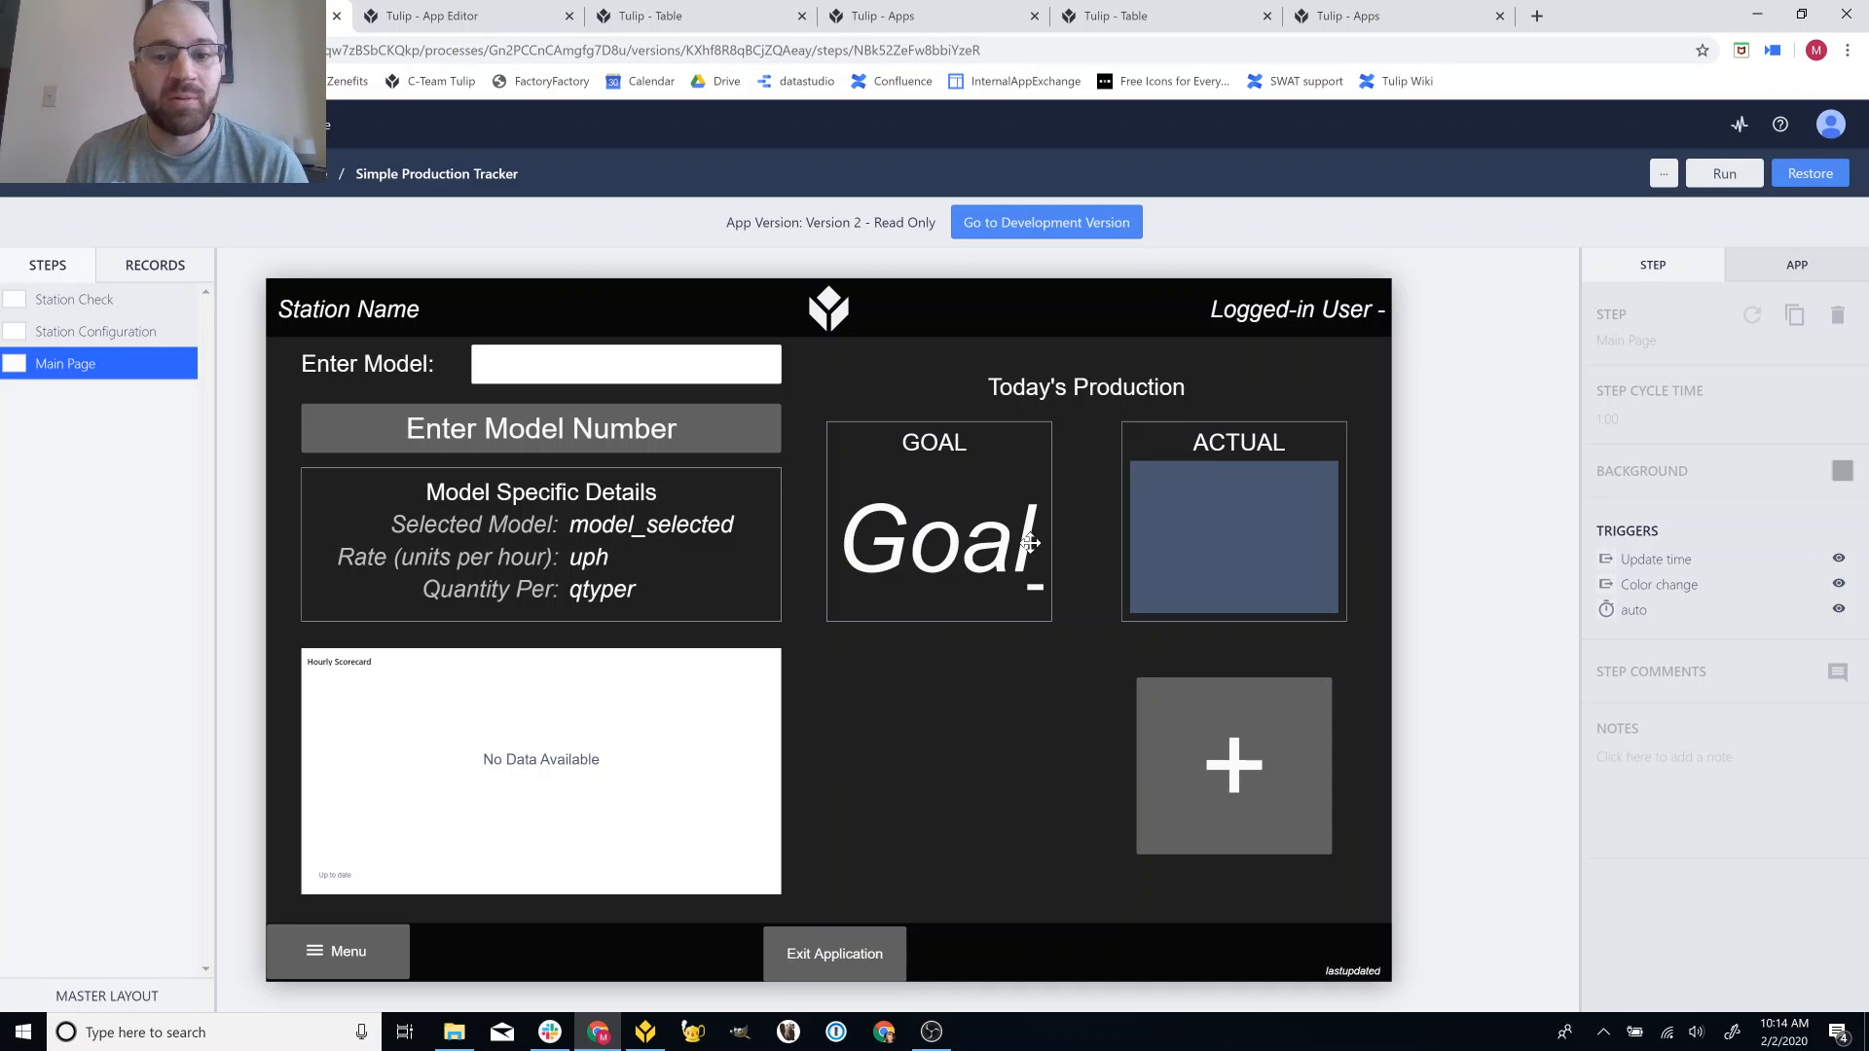
{"action": "left_click", "coordinate": [488, 12]}
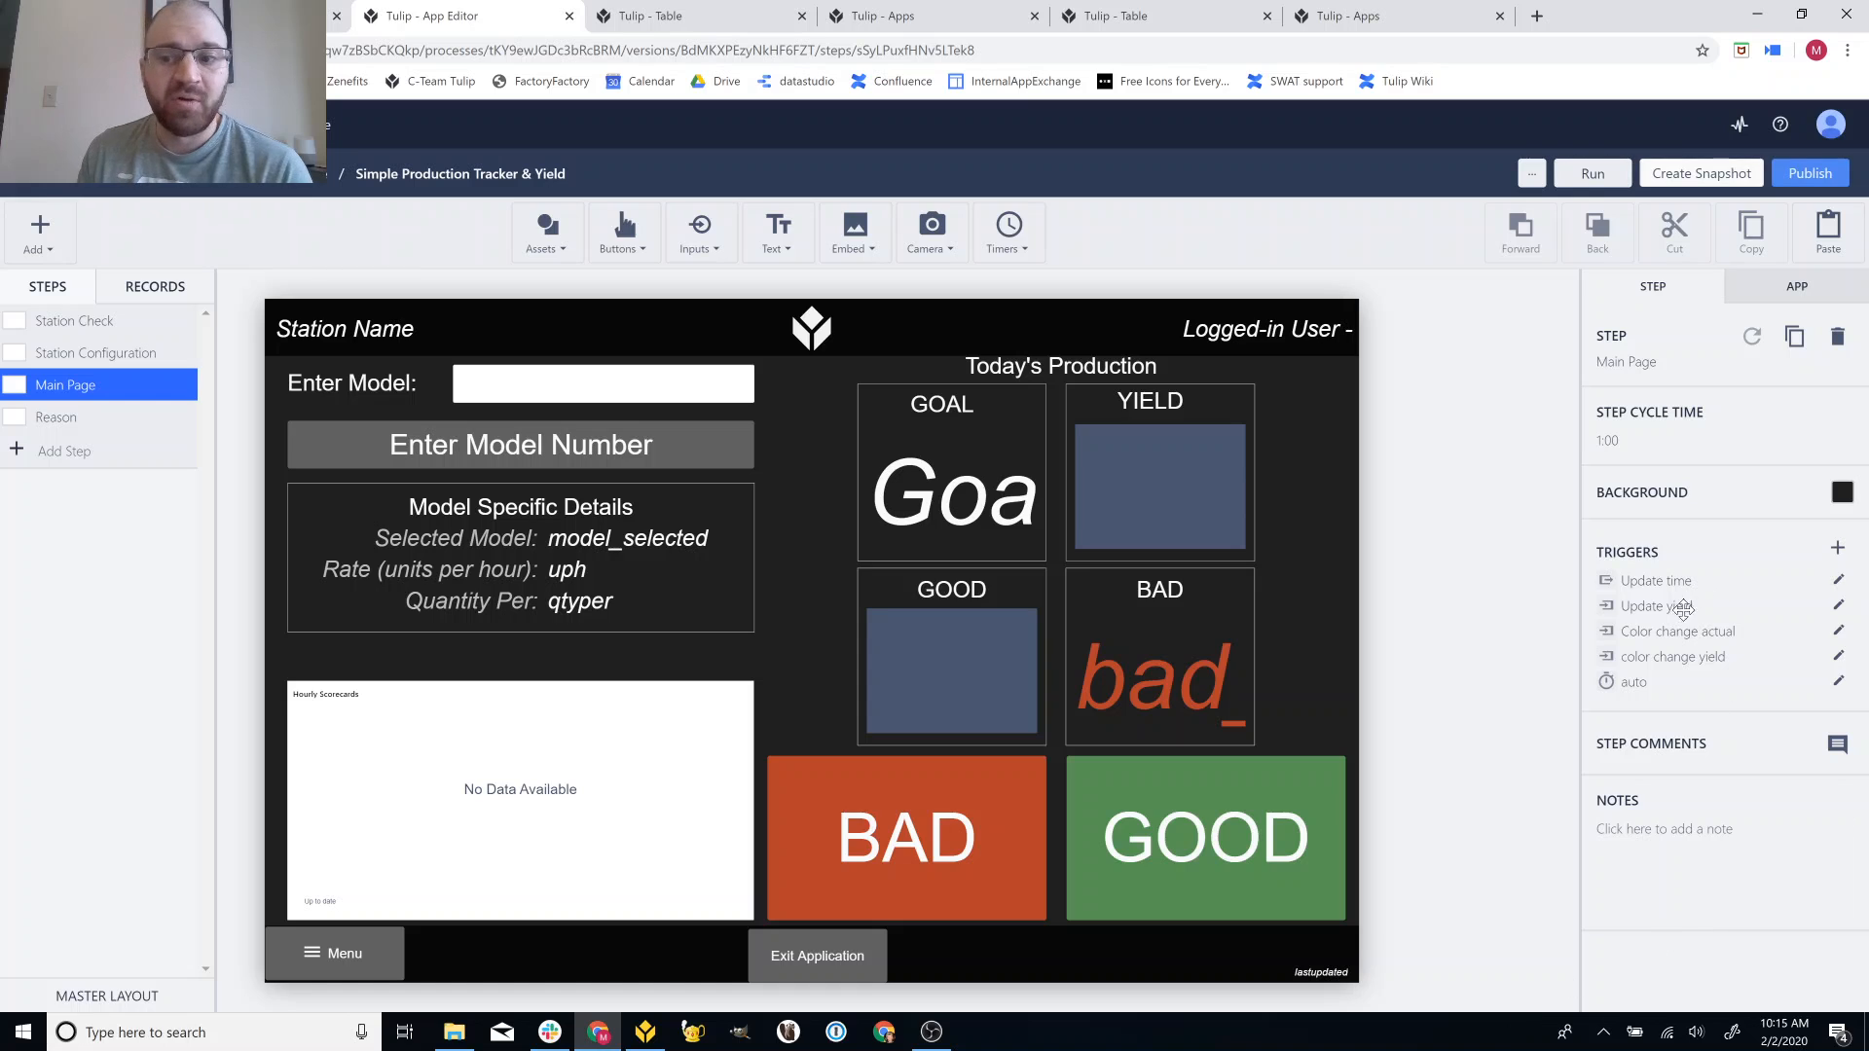
Log in to Tulip Player with the operator badge ID and begin the production tracker app for Assembly 2.
{"action": "left_click", "coordinate": [648, 1029]}
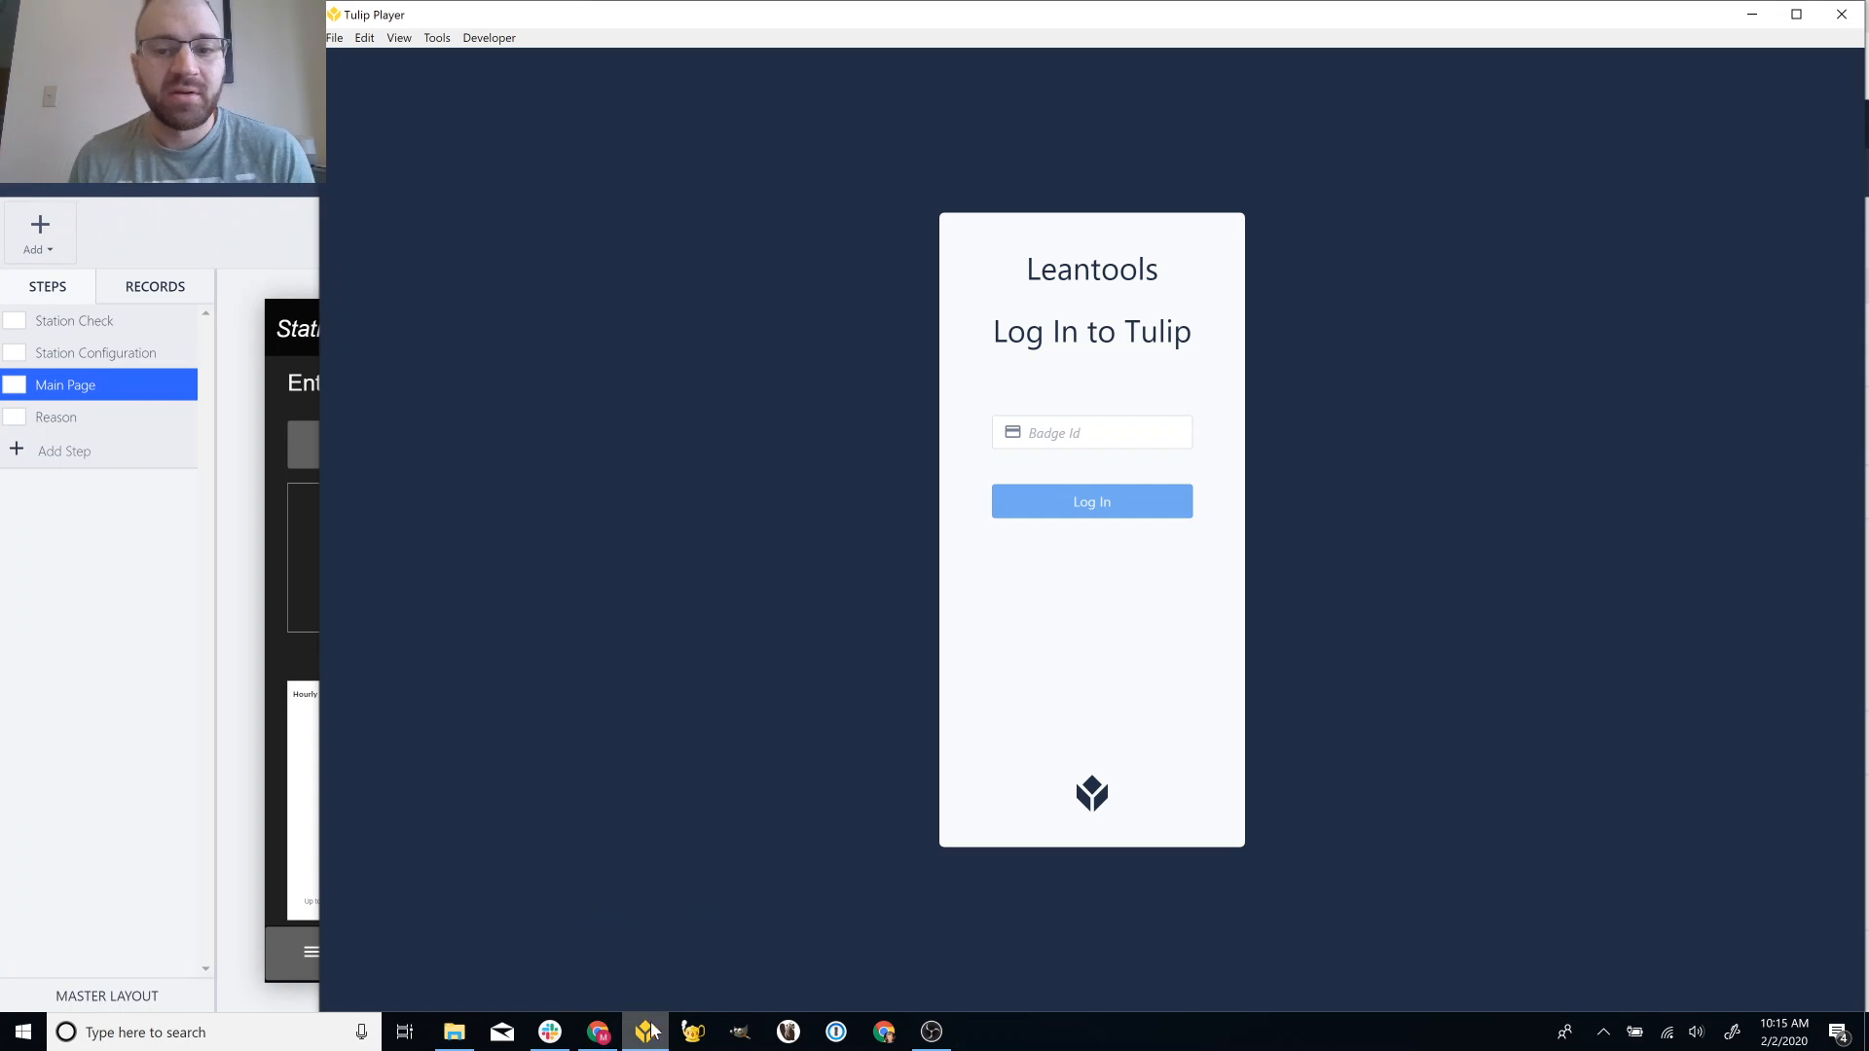
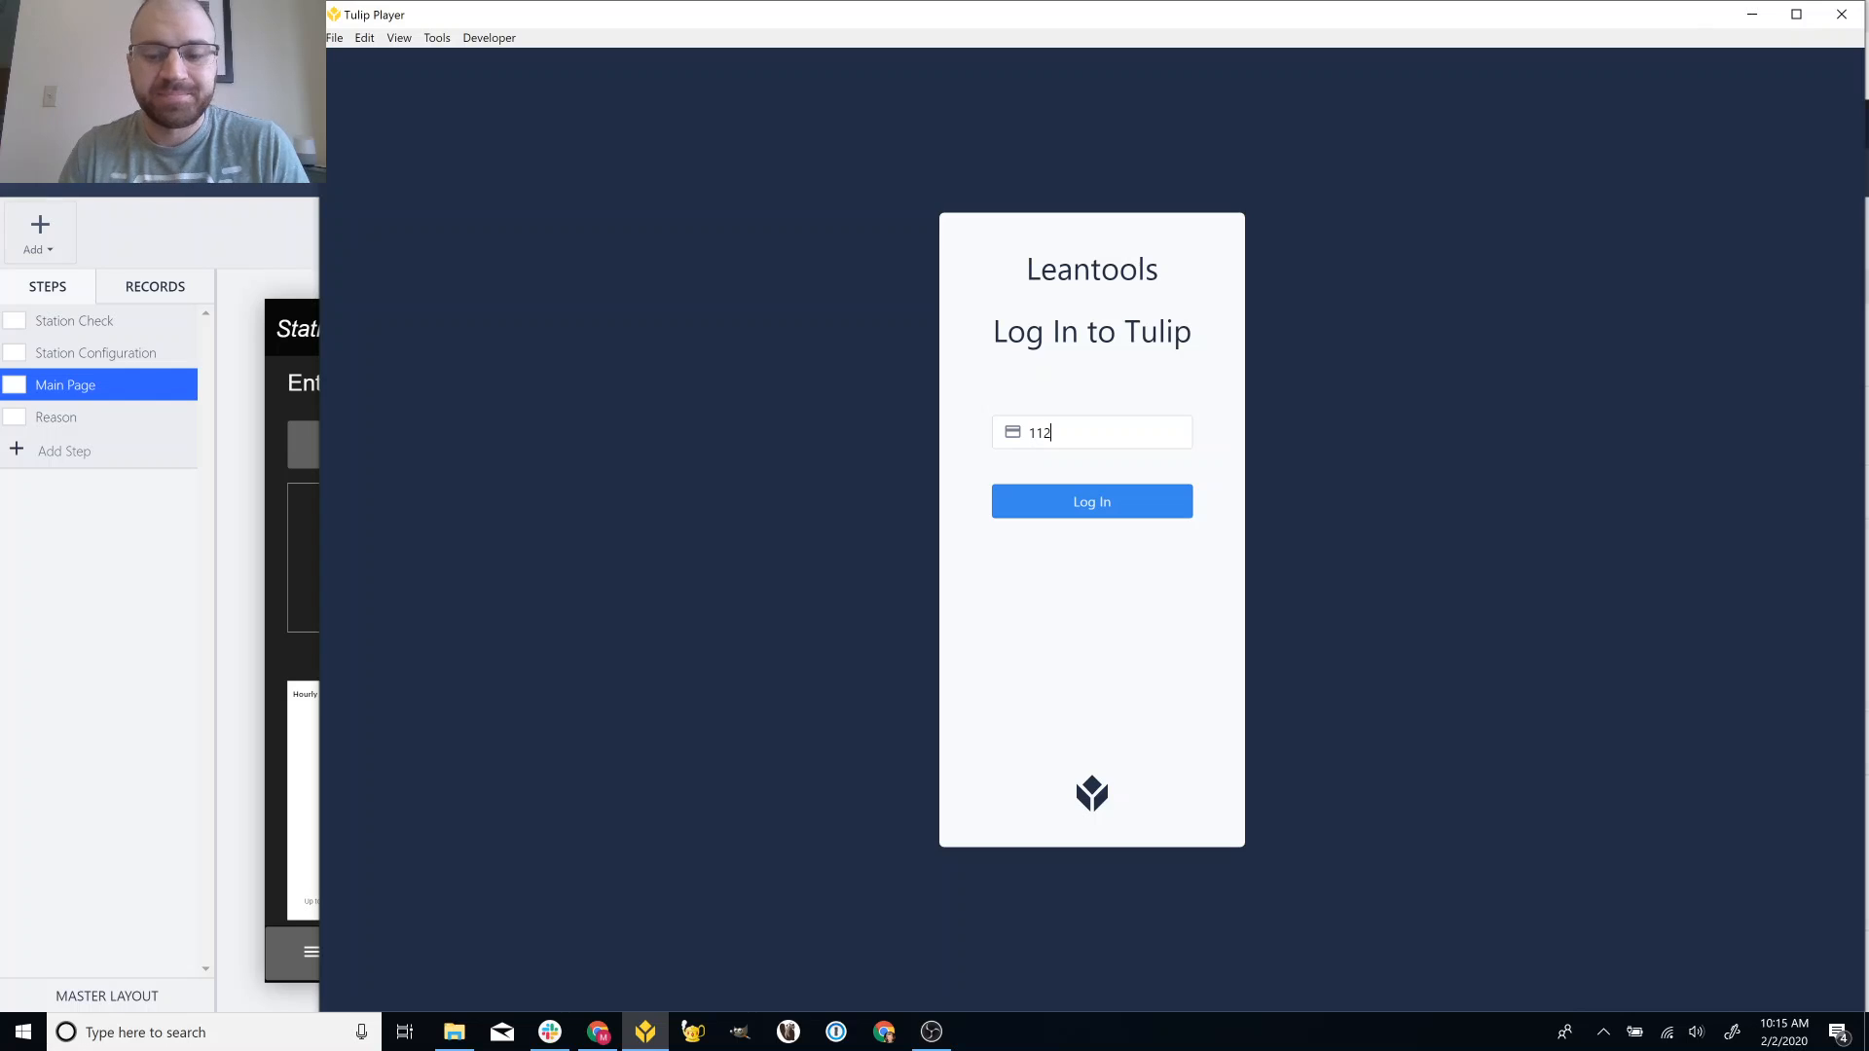
{"action": "left_click", "coordinate": [1112, 504]}
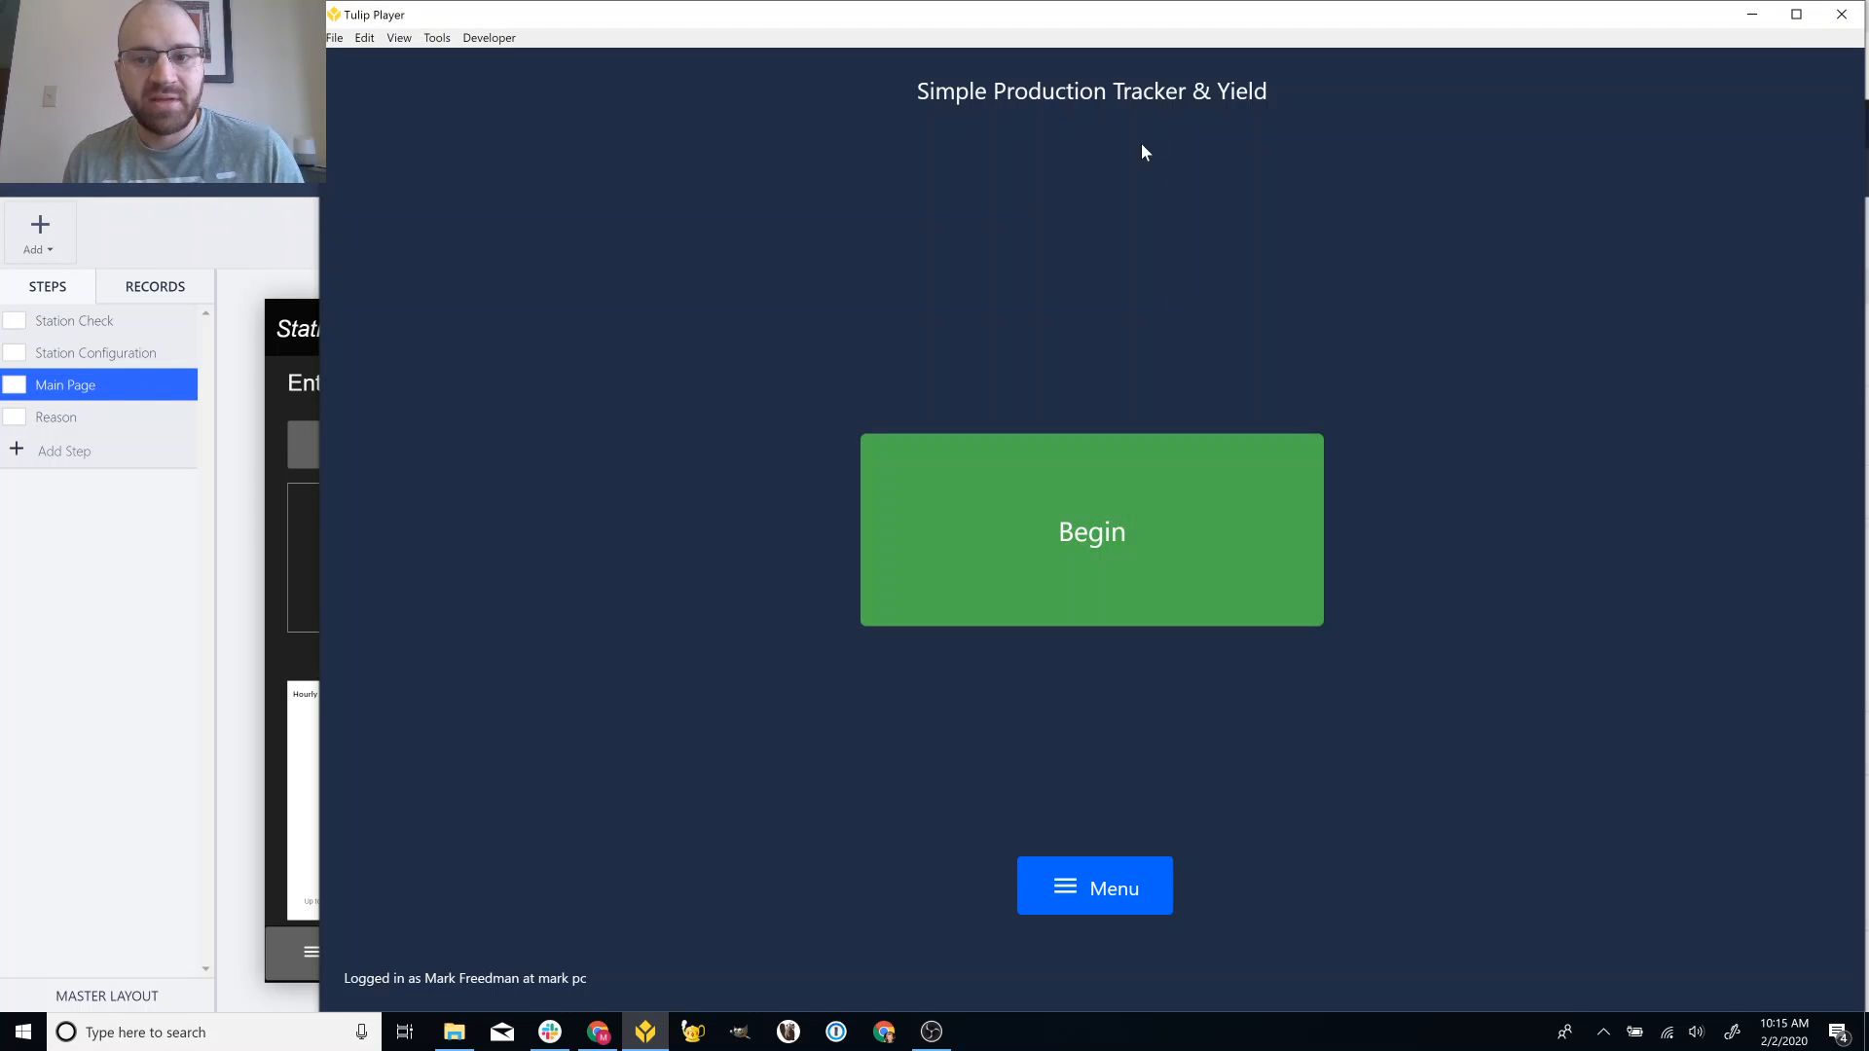
{"action": "left_click", "coordinate": [1135, 516]}
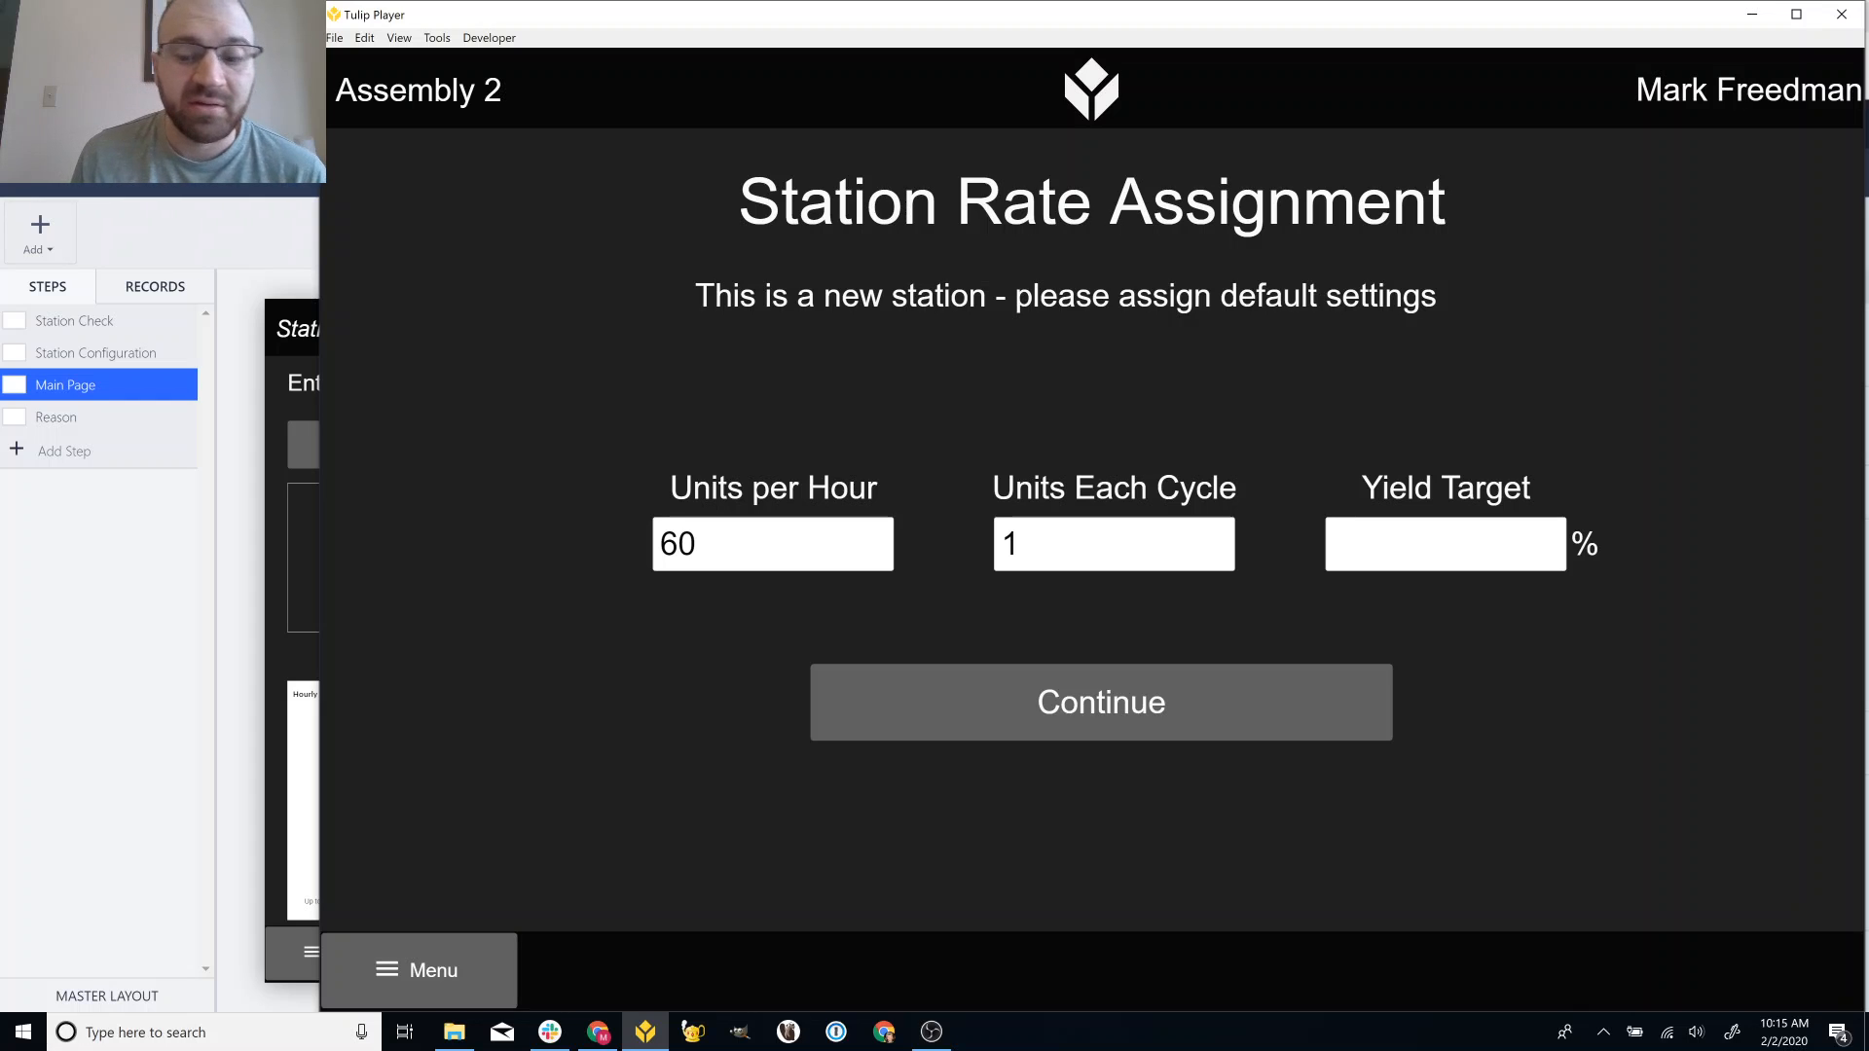
Enter a yield target of 90 on the Station Rate Assignment form and continue to the Main Page.
{"action": "type", "text": "90"}
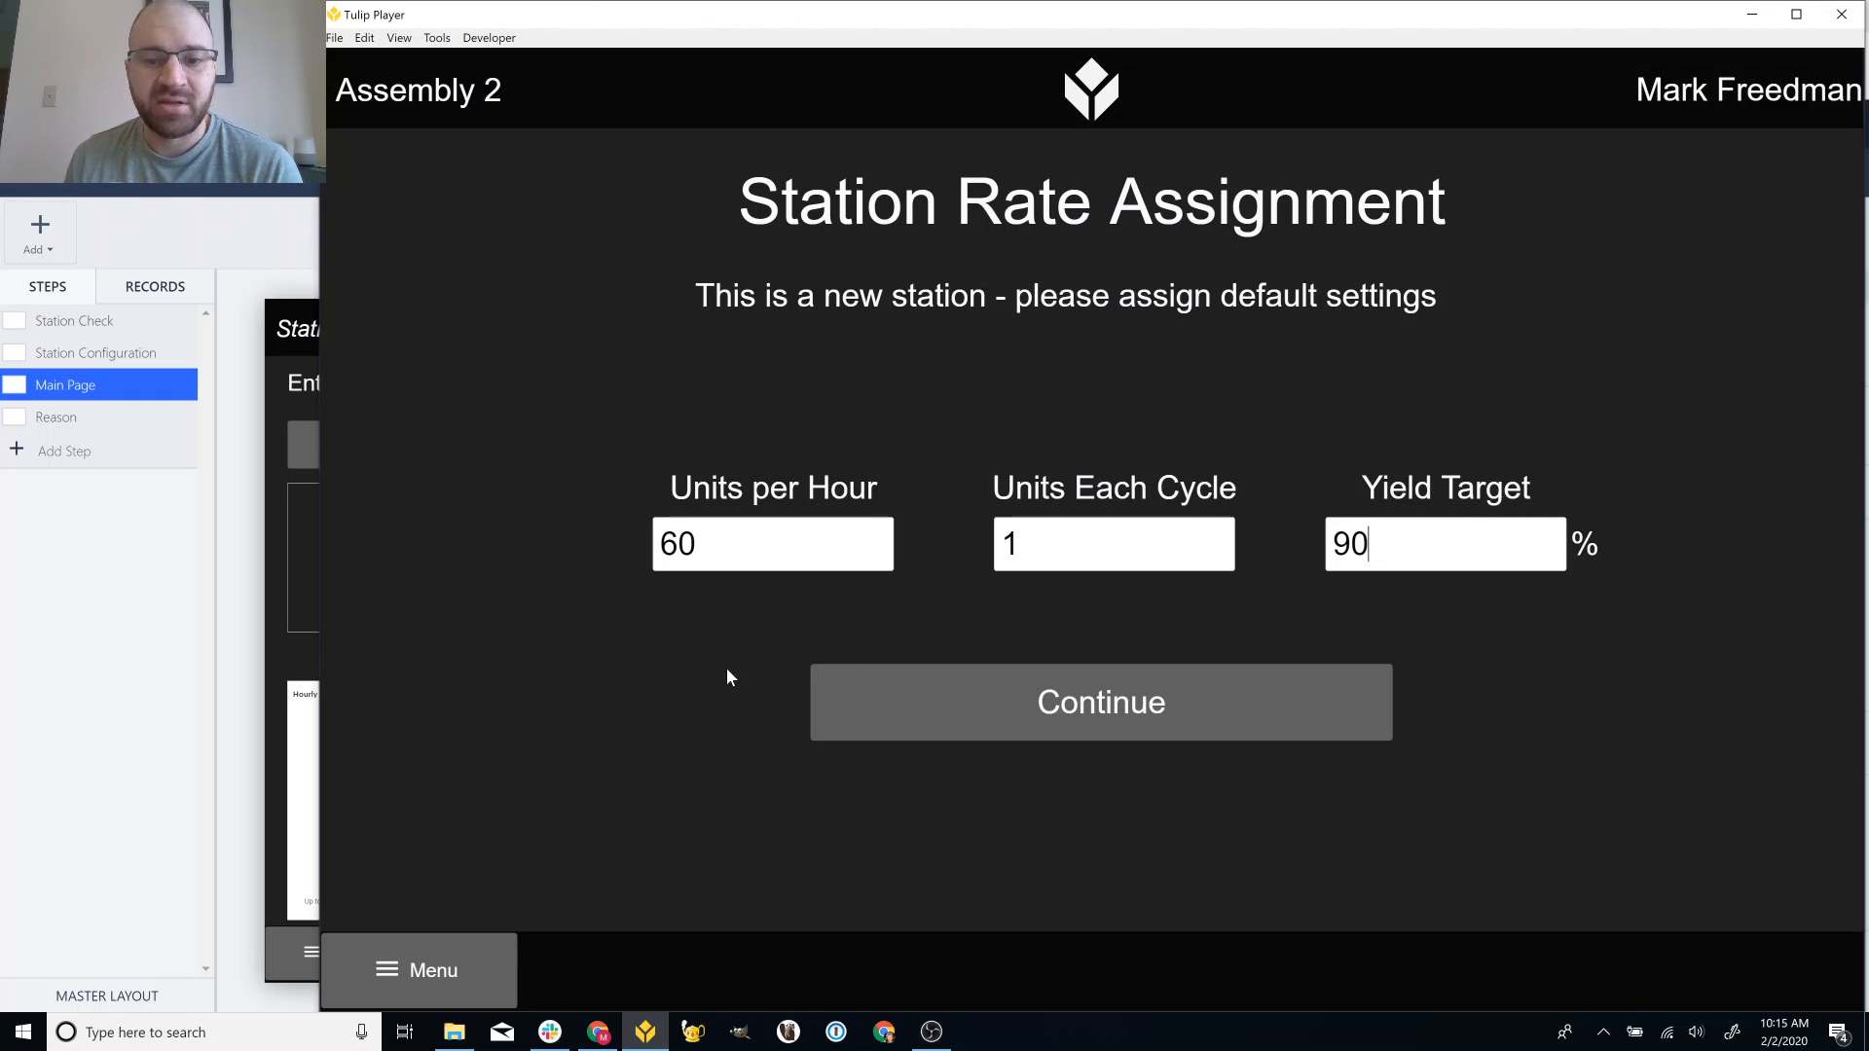
{"action": "left_click", "coordinate": [1140, 708]}
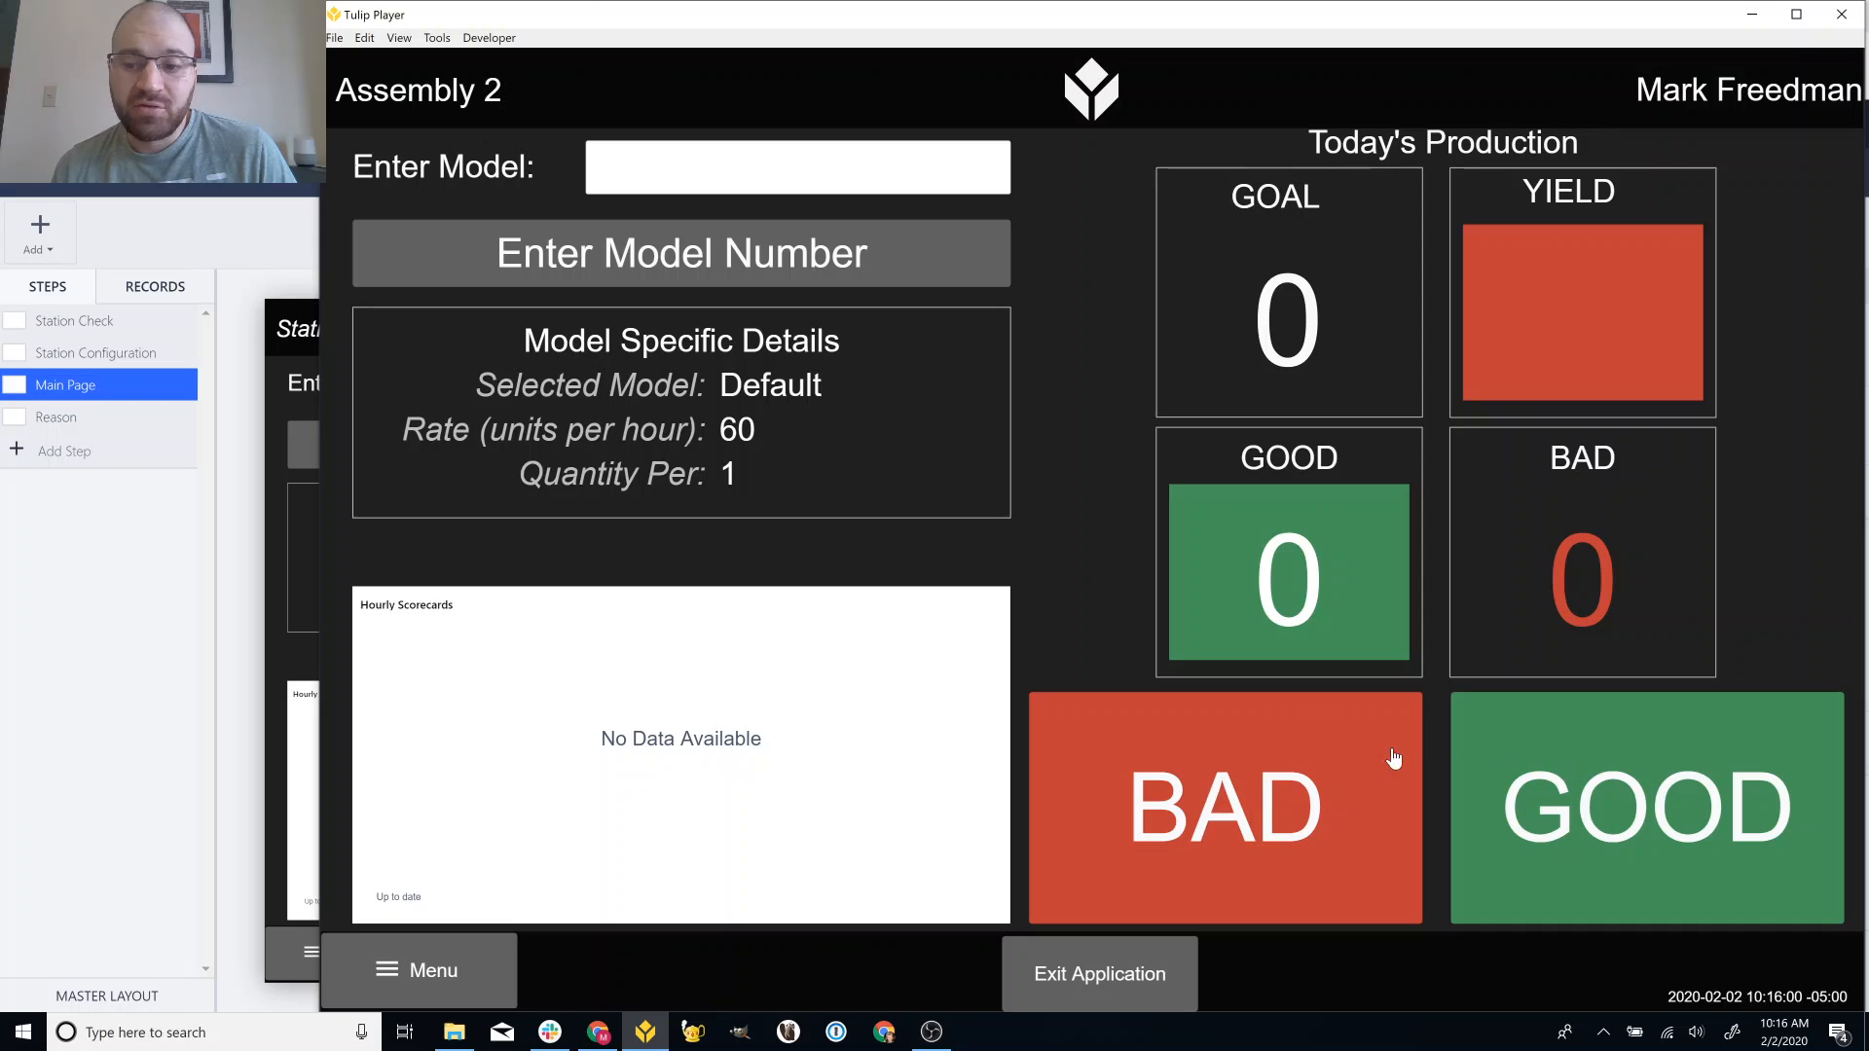
Log two good parts, checking the Hourly Scorecards bars in between, so GOOD reads 2 and YIELD reads 100.
{"action": "left_click", "coordinate": [1622, 781]}
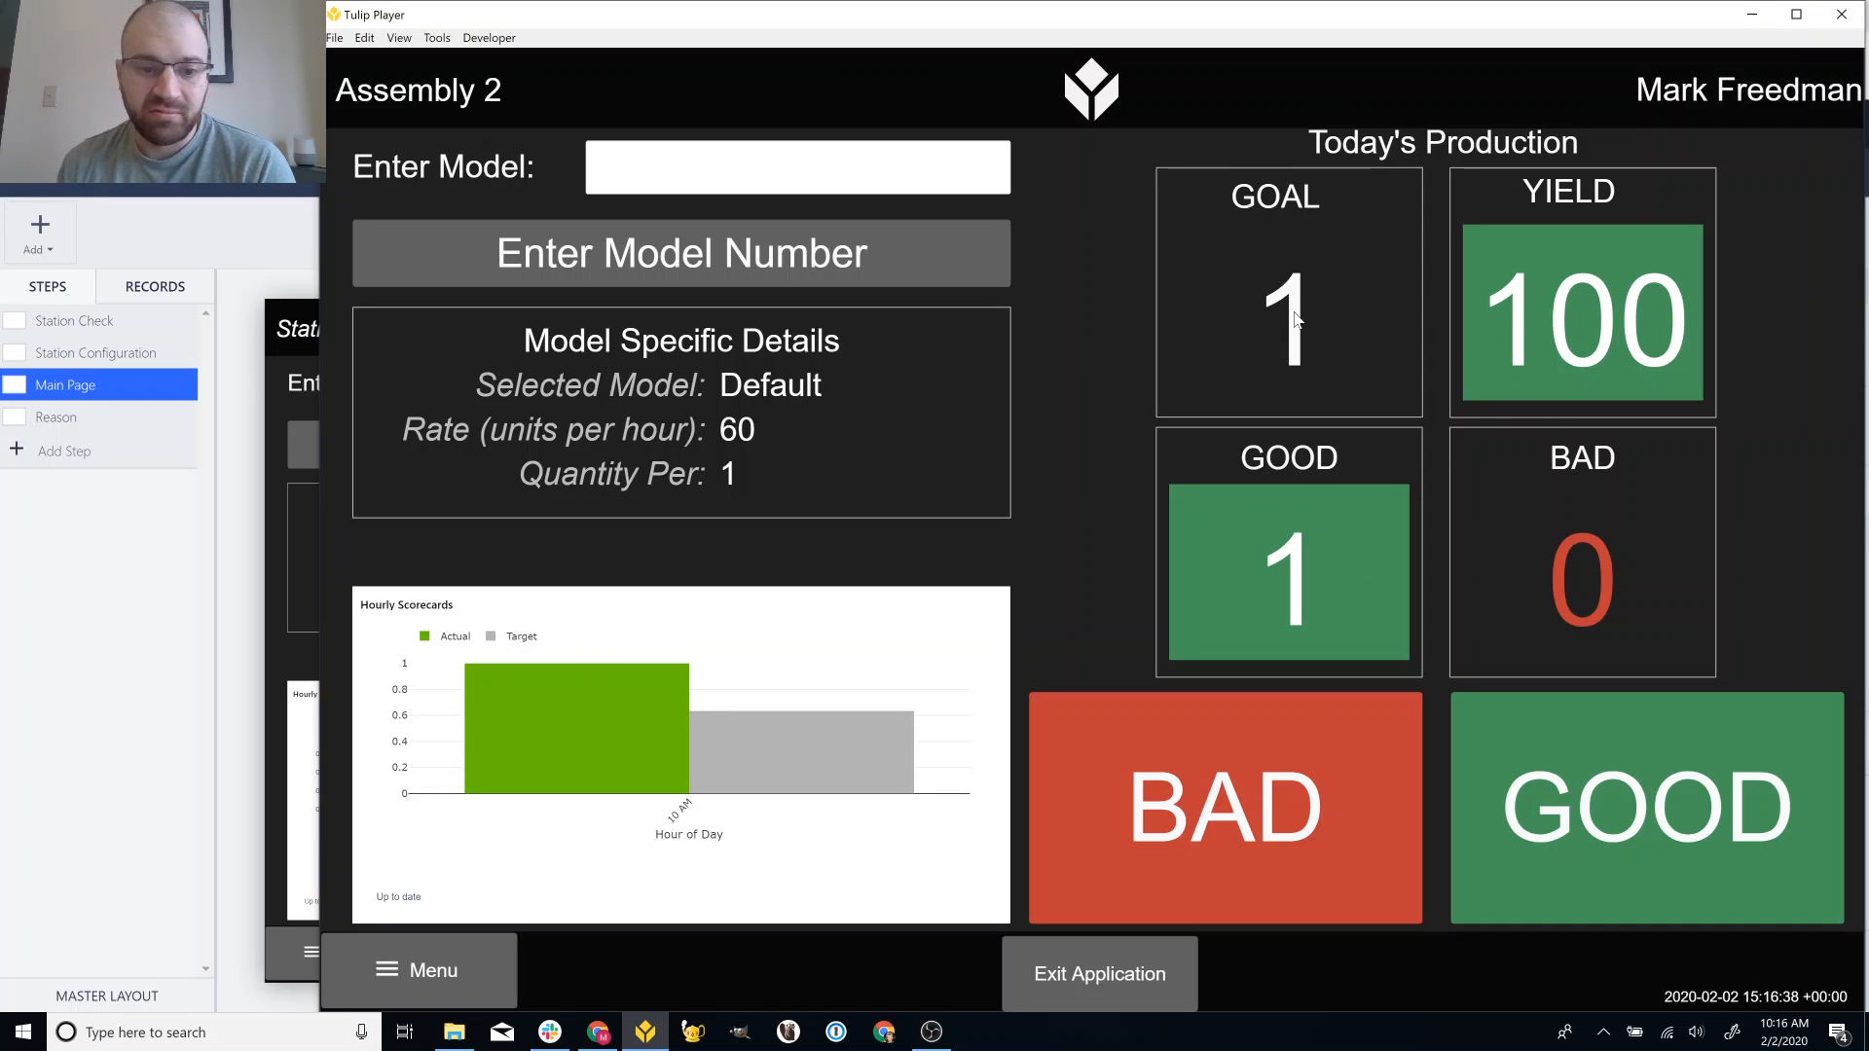
{"action": "mouse_move", "coordinate": [742, 747]}
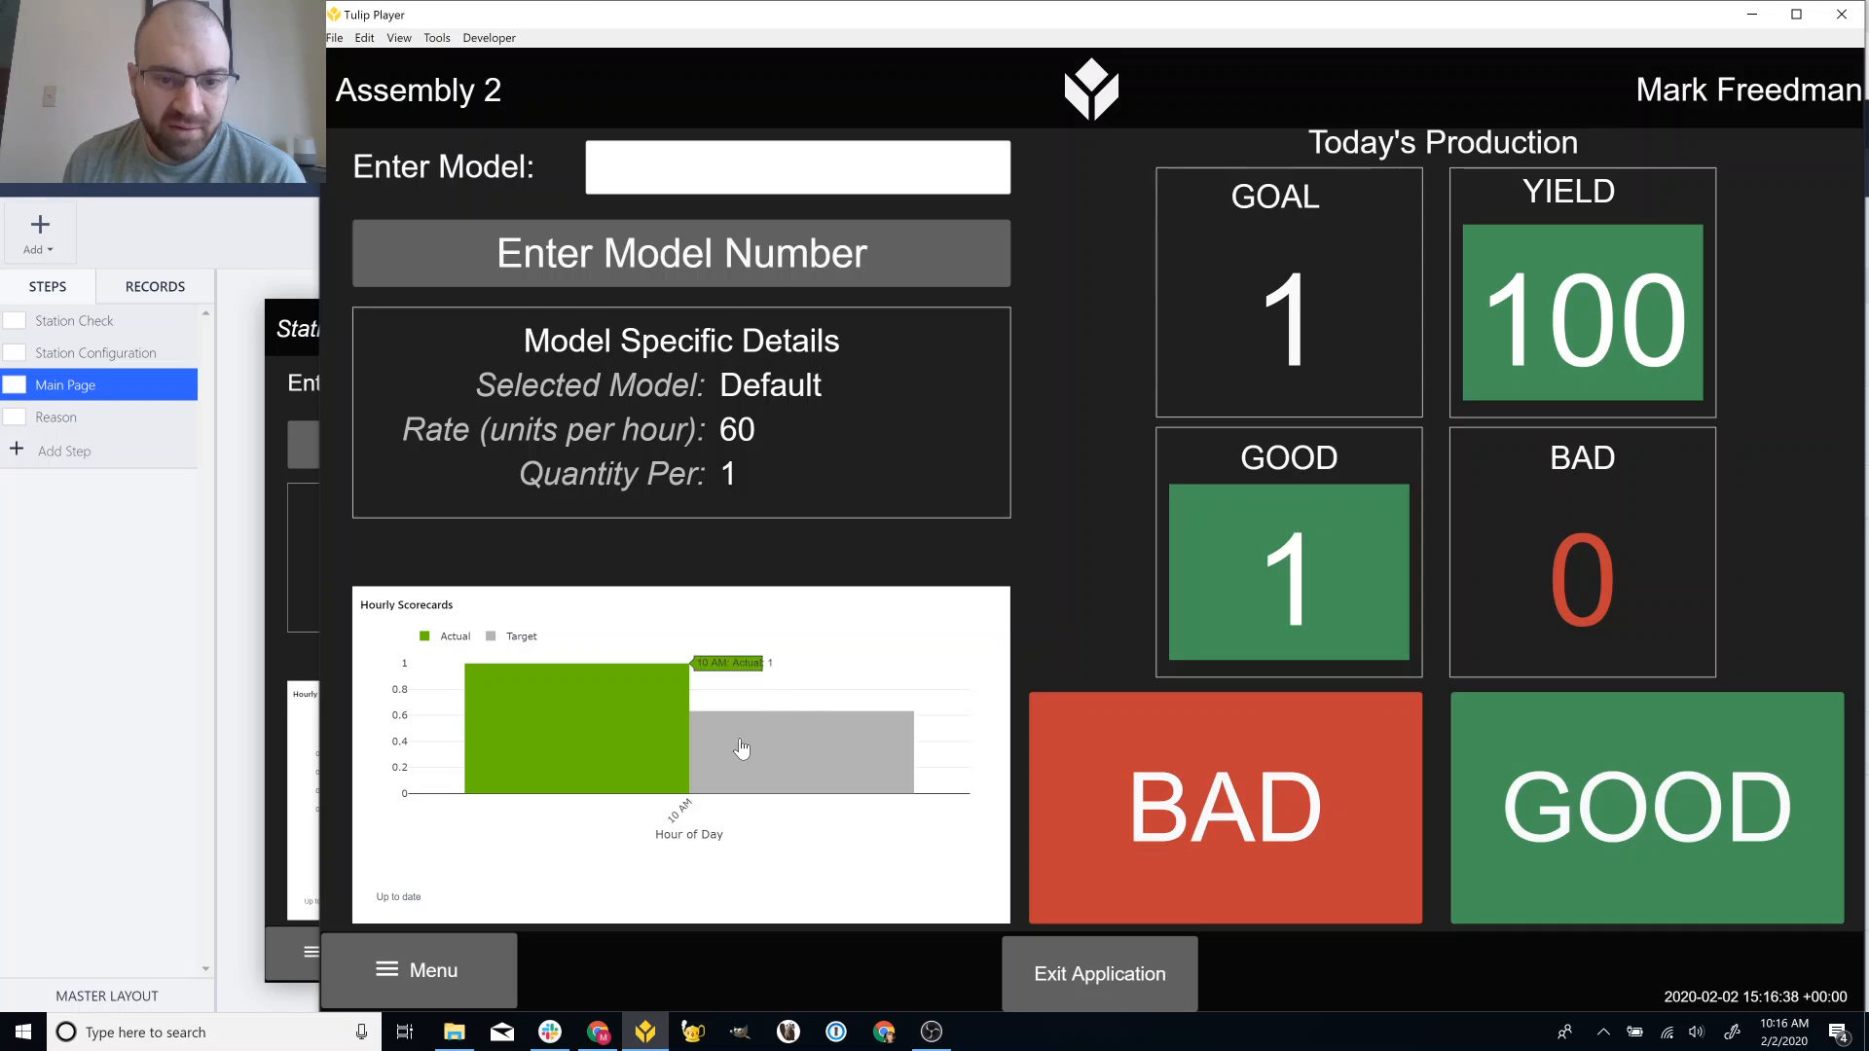
{"action": "mouse_move", "coordinate": [803, 757]}
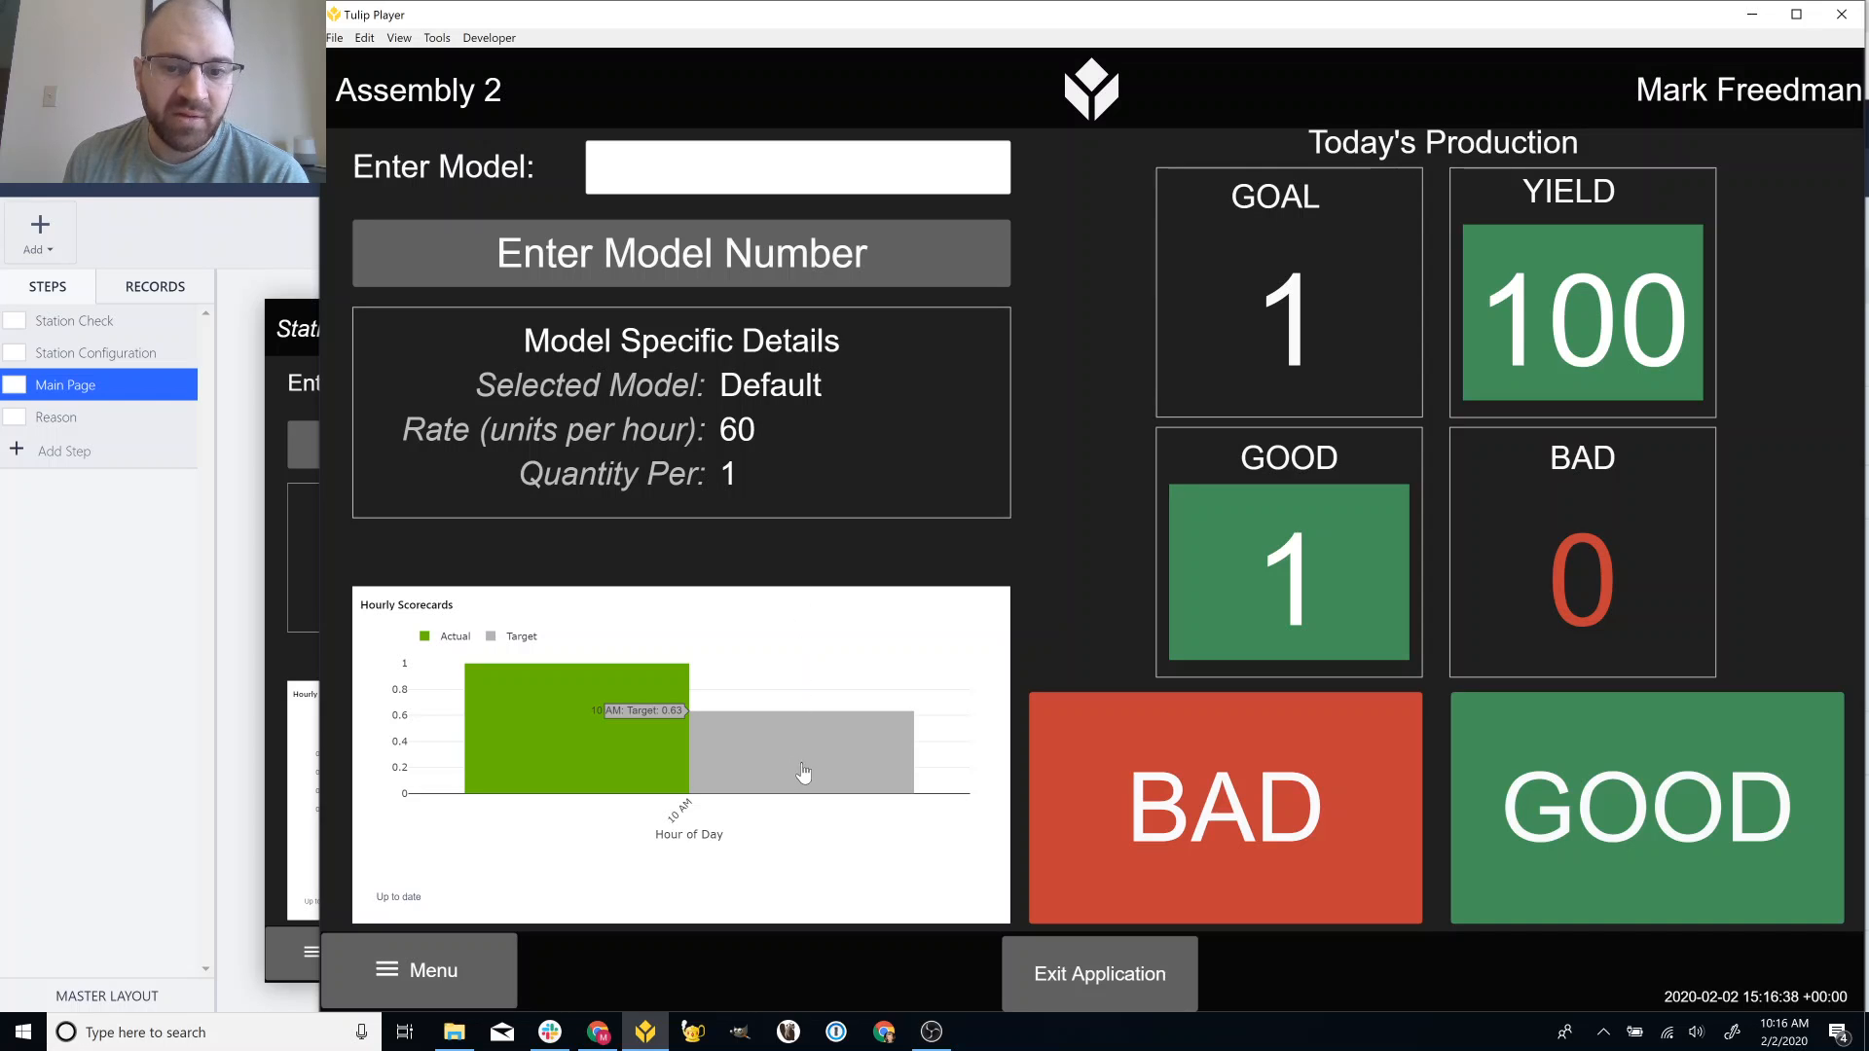
{"action": "mouse_move", "coordinate": [548, 720]}
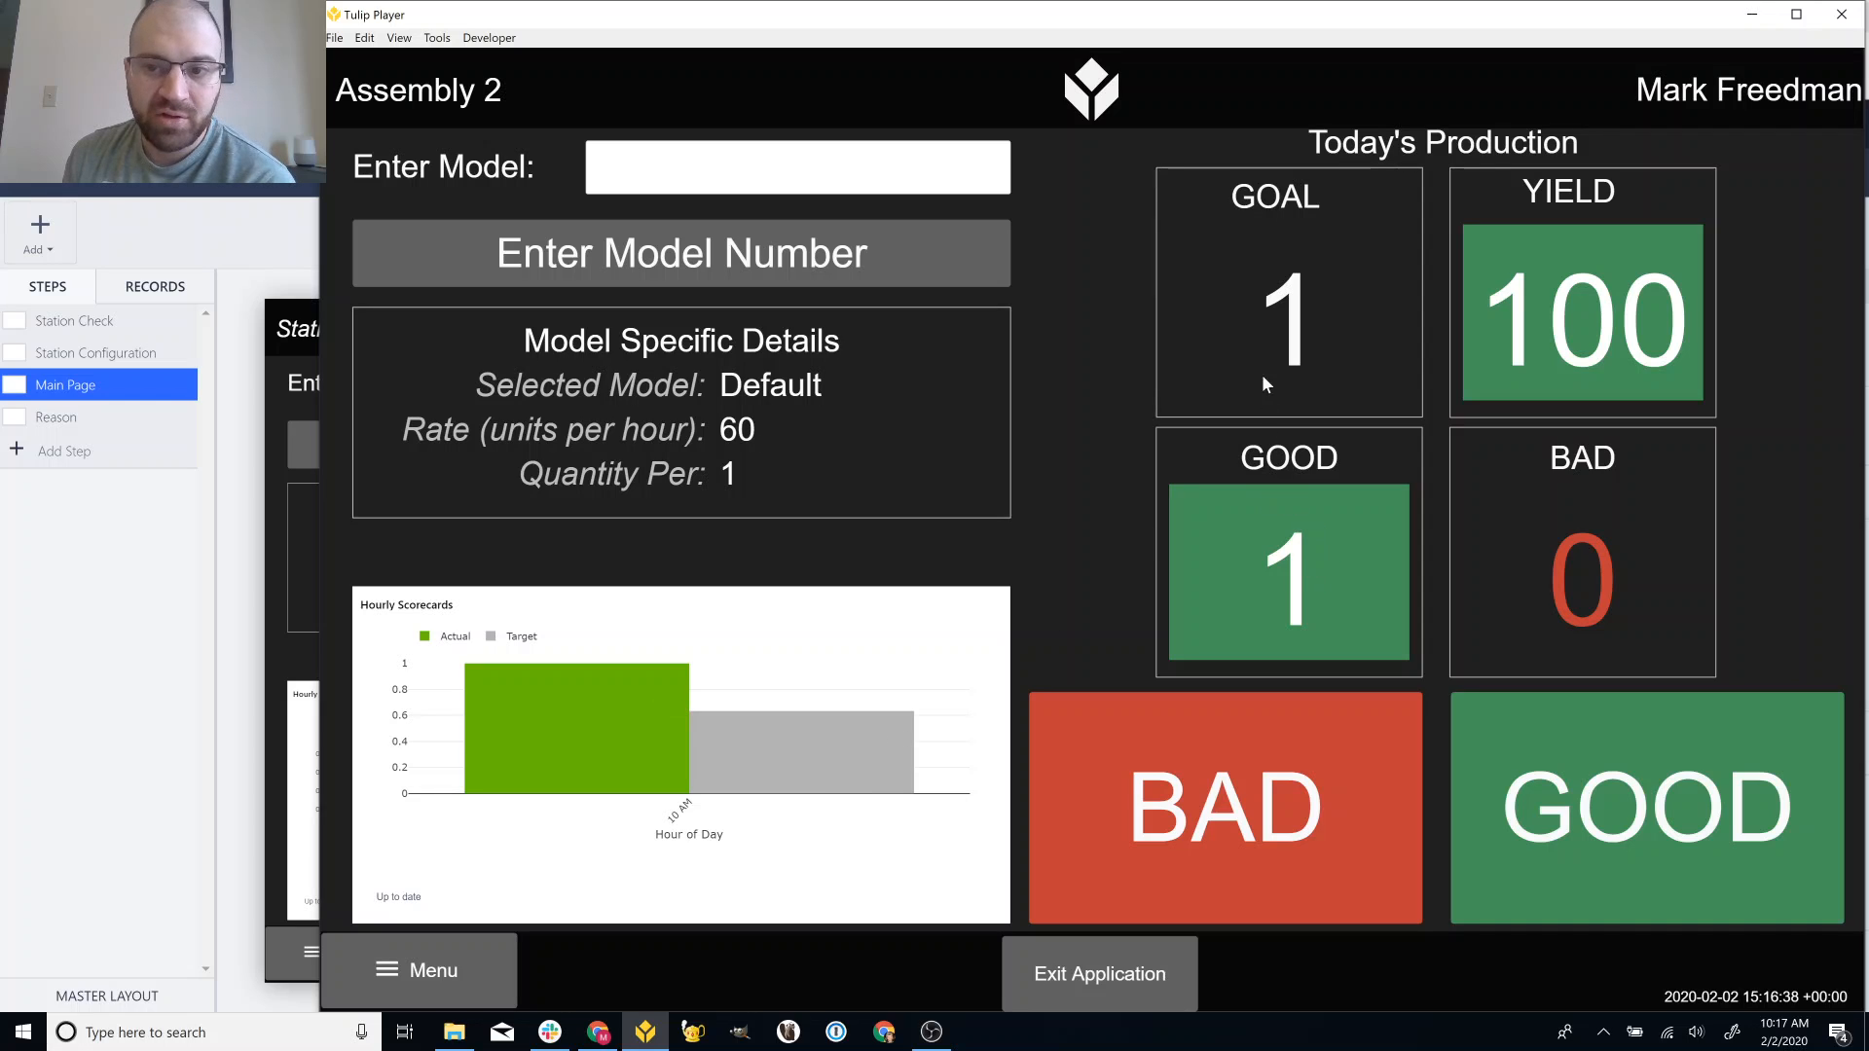
{"action": "left_click", "coordinate": [1560, 721]}
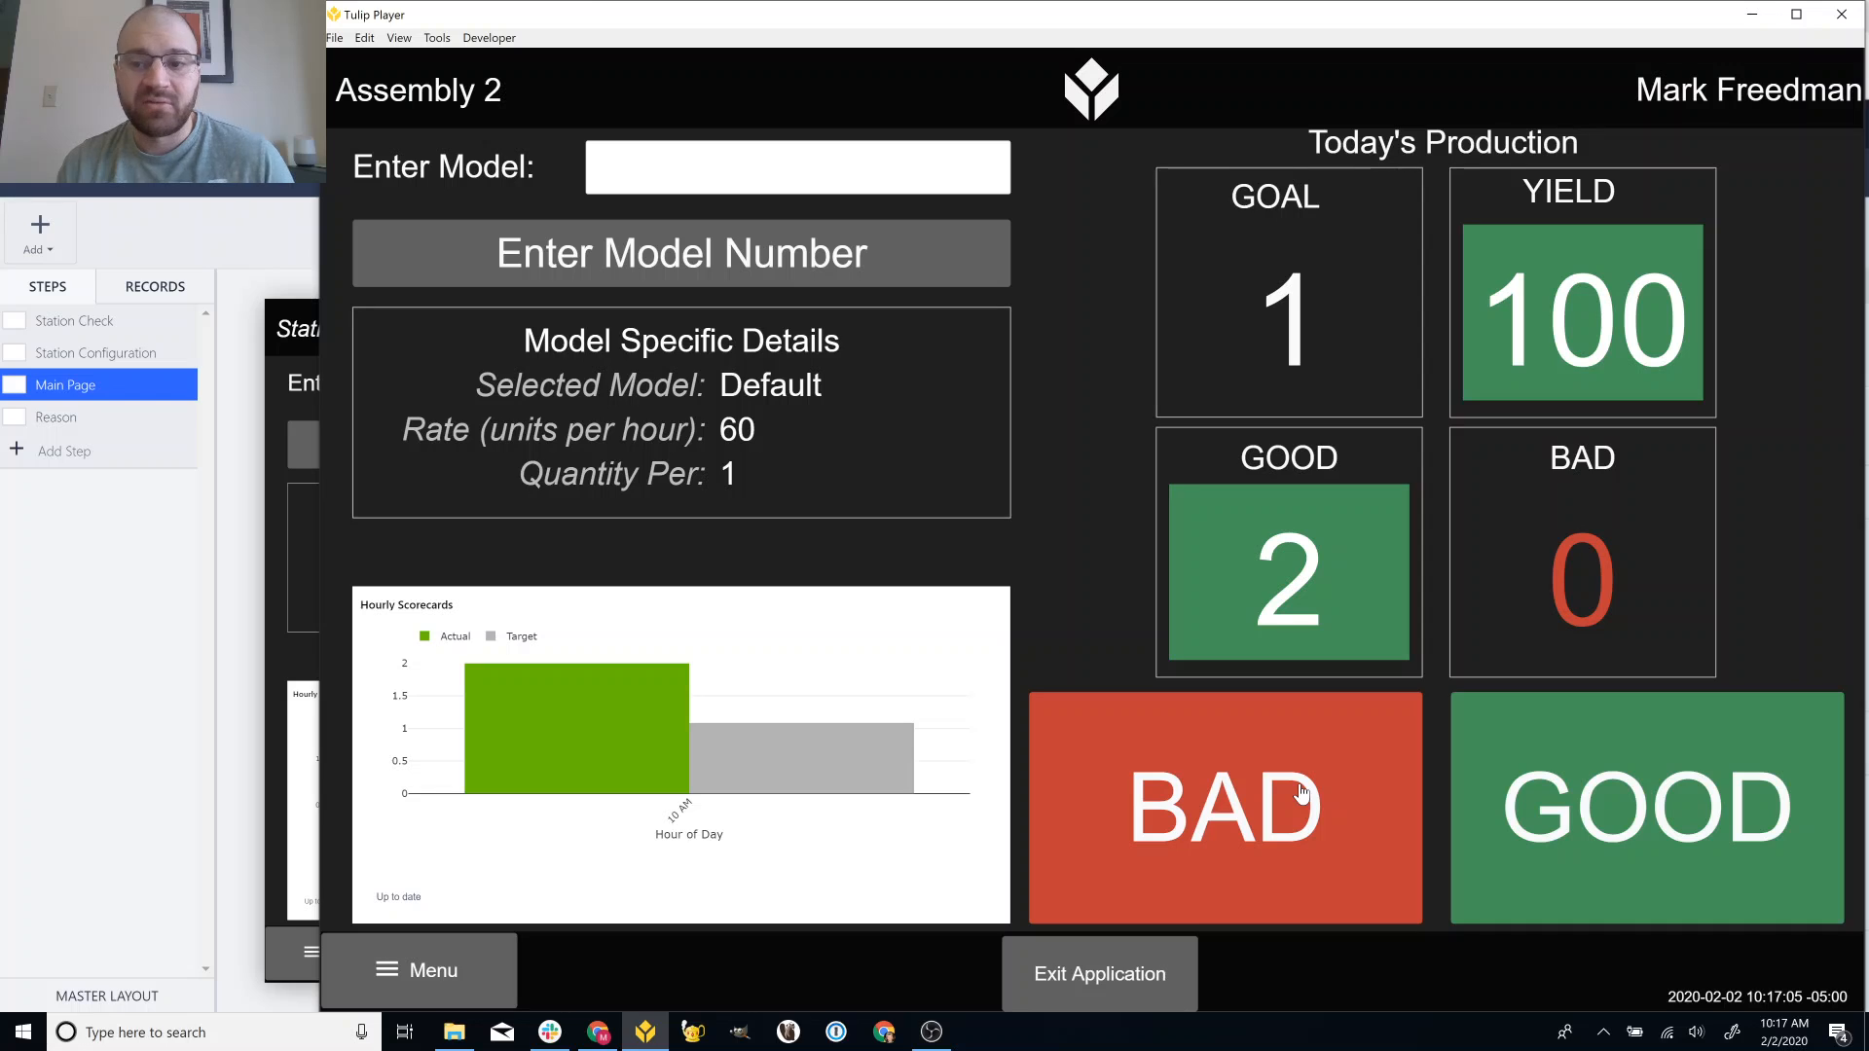
Report one bad part with Reason 2, comment 'Broken' and bad quantity 1.
{"action": "left_click", "coordinate": [1301, 793]}
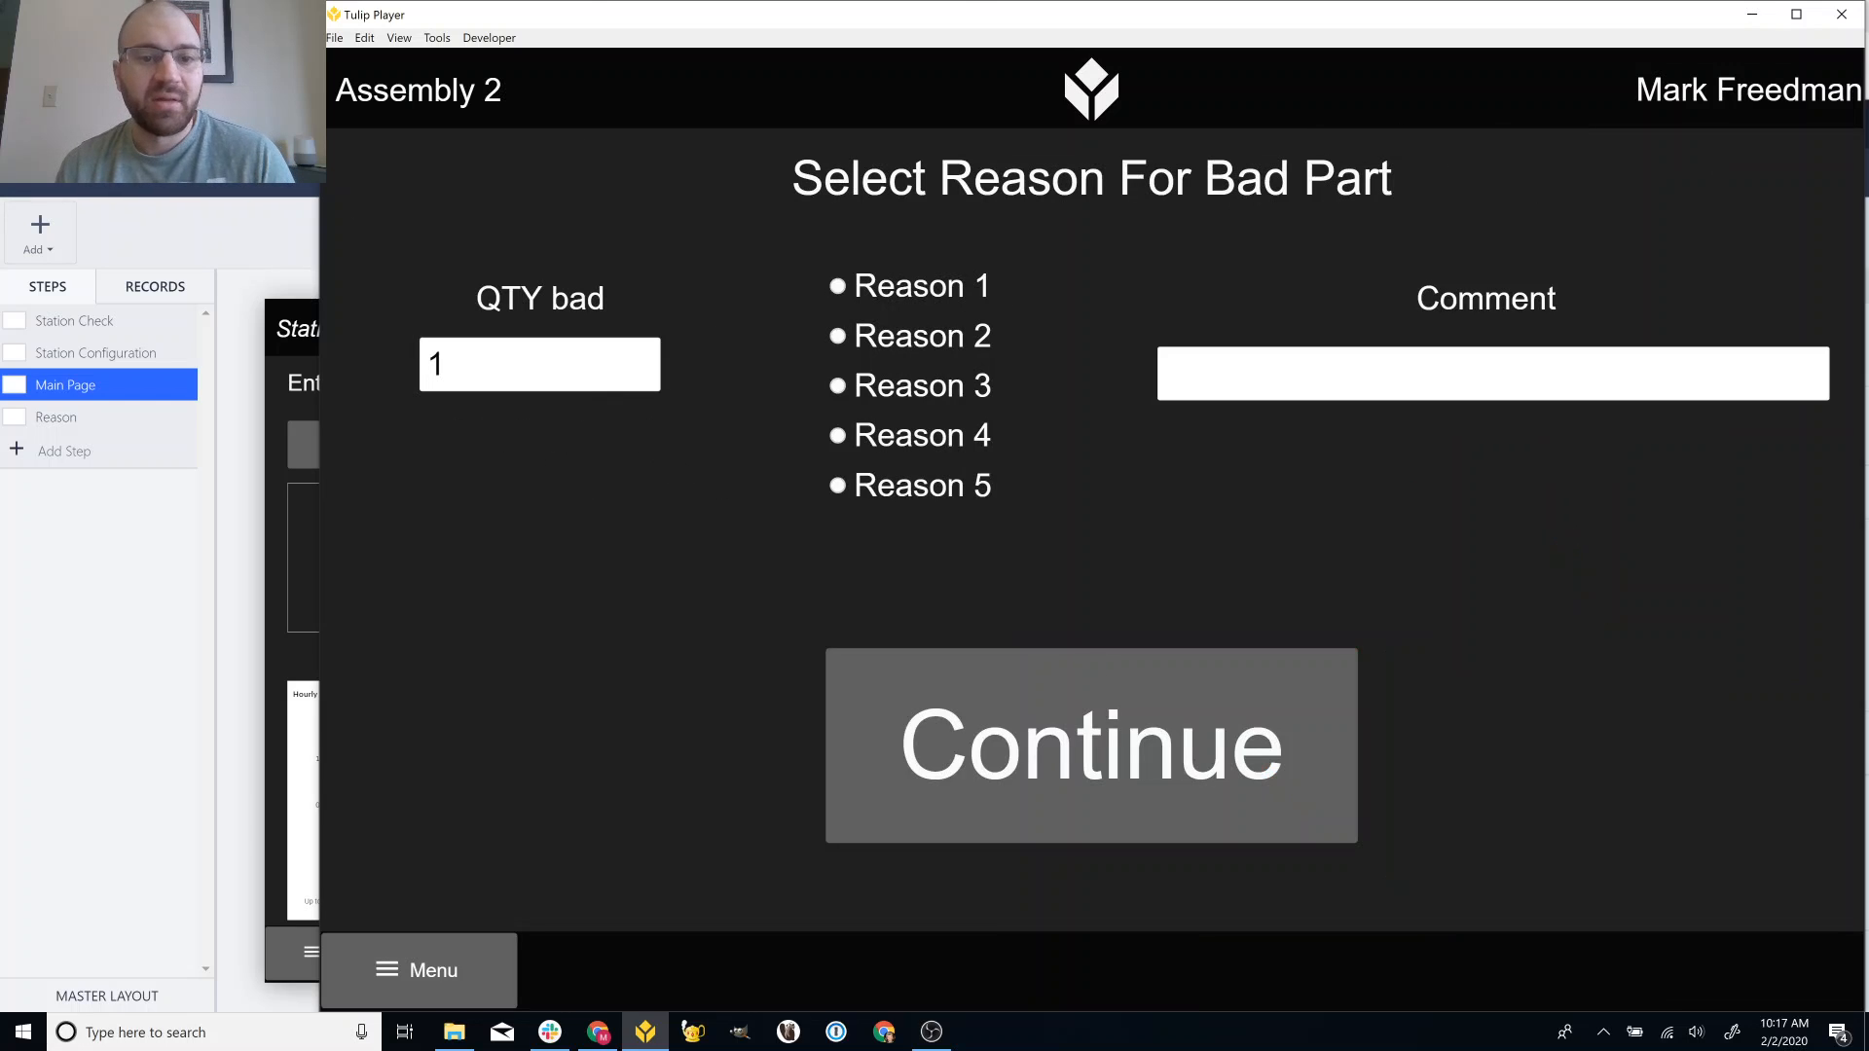
{"action": "left_click", "coordinate": [942, 352]}
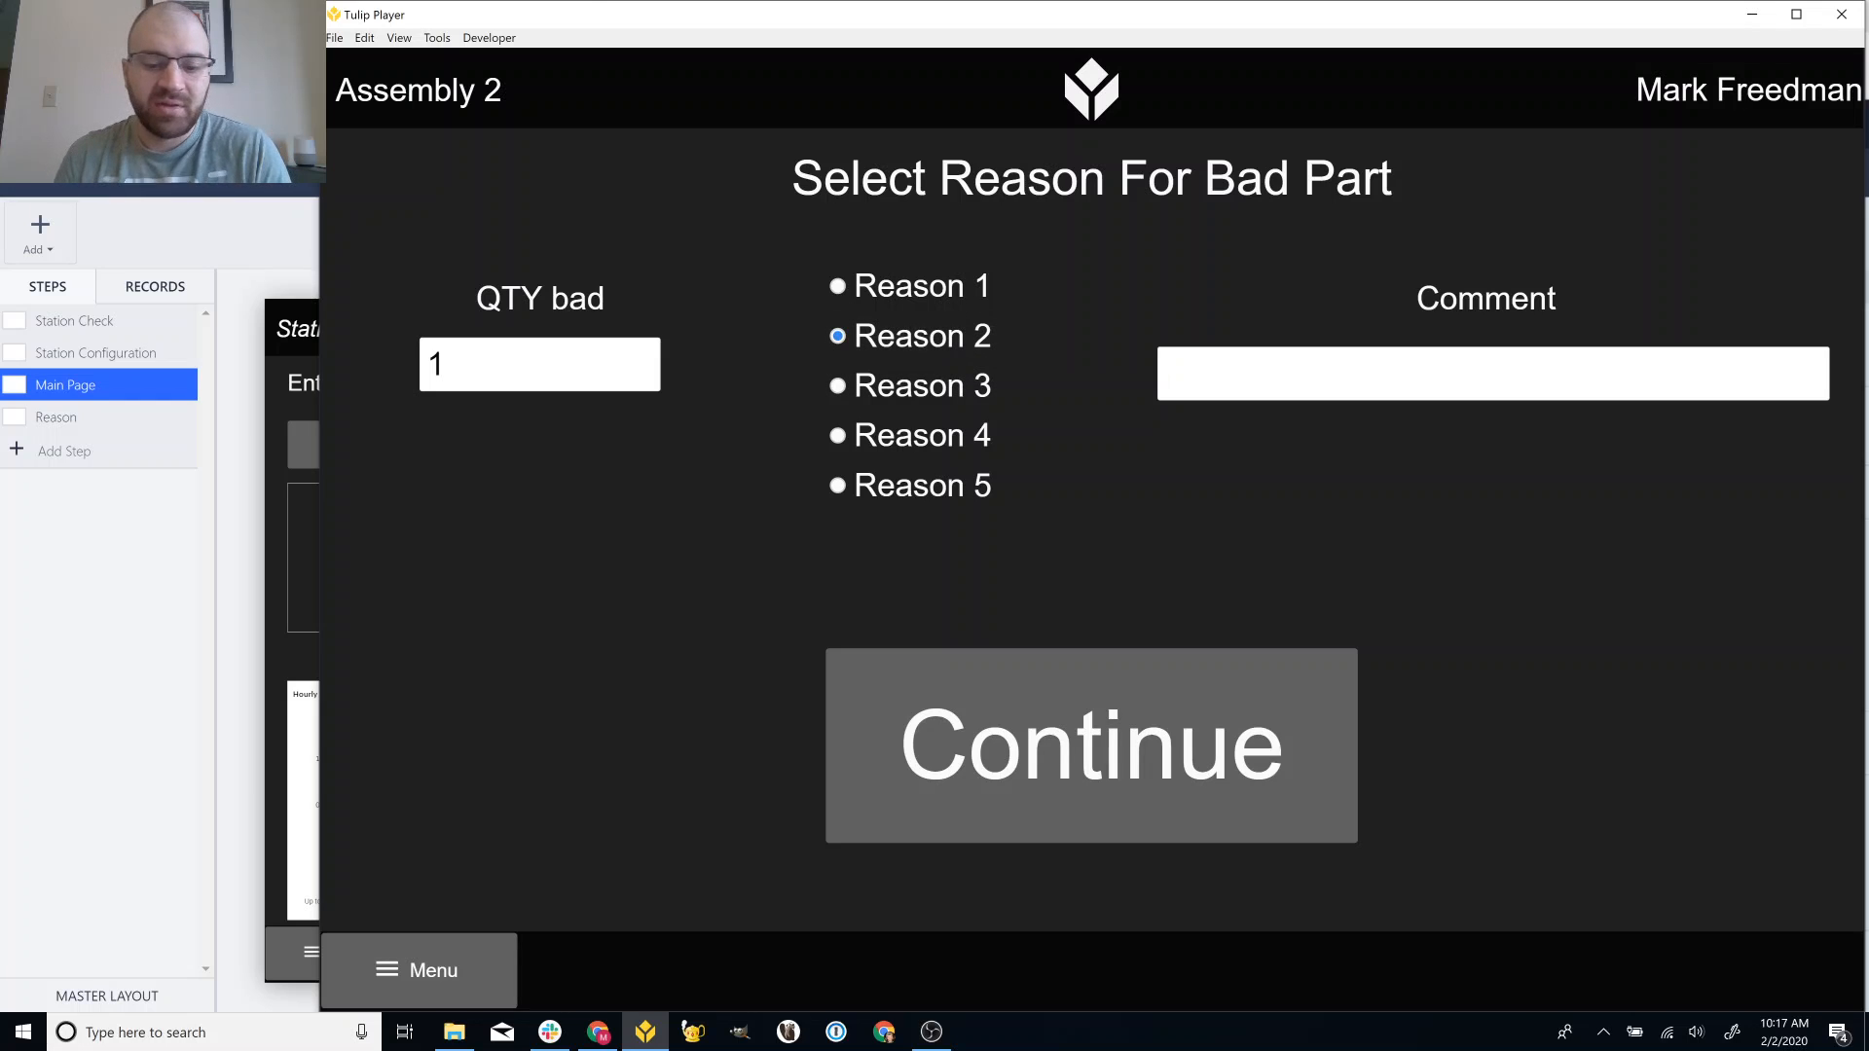
{"action": "type", "text": "Broken"}
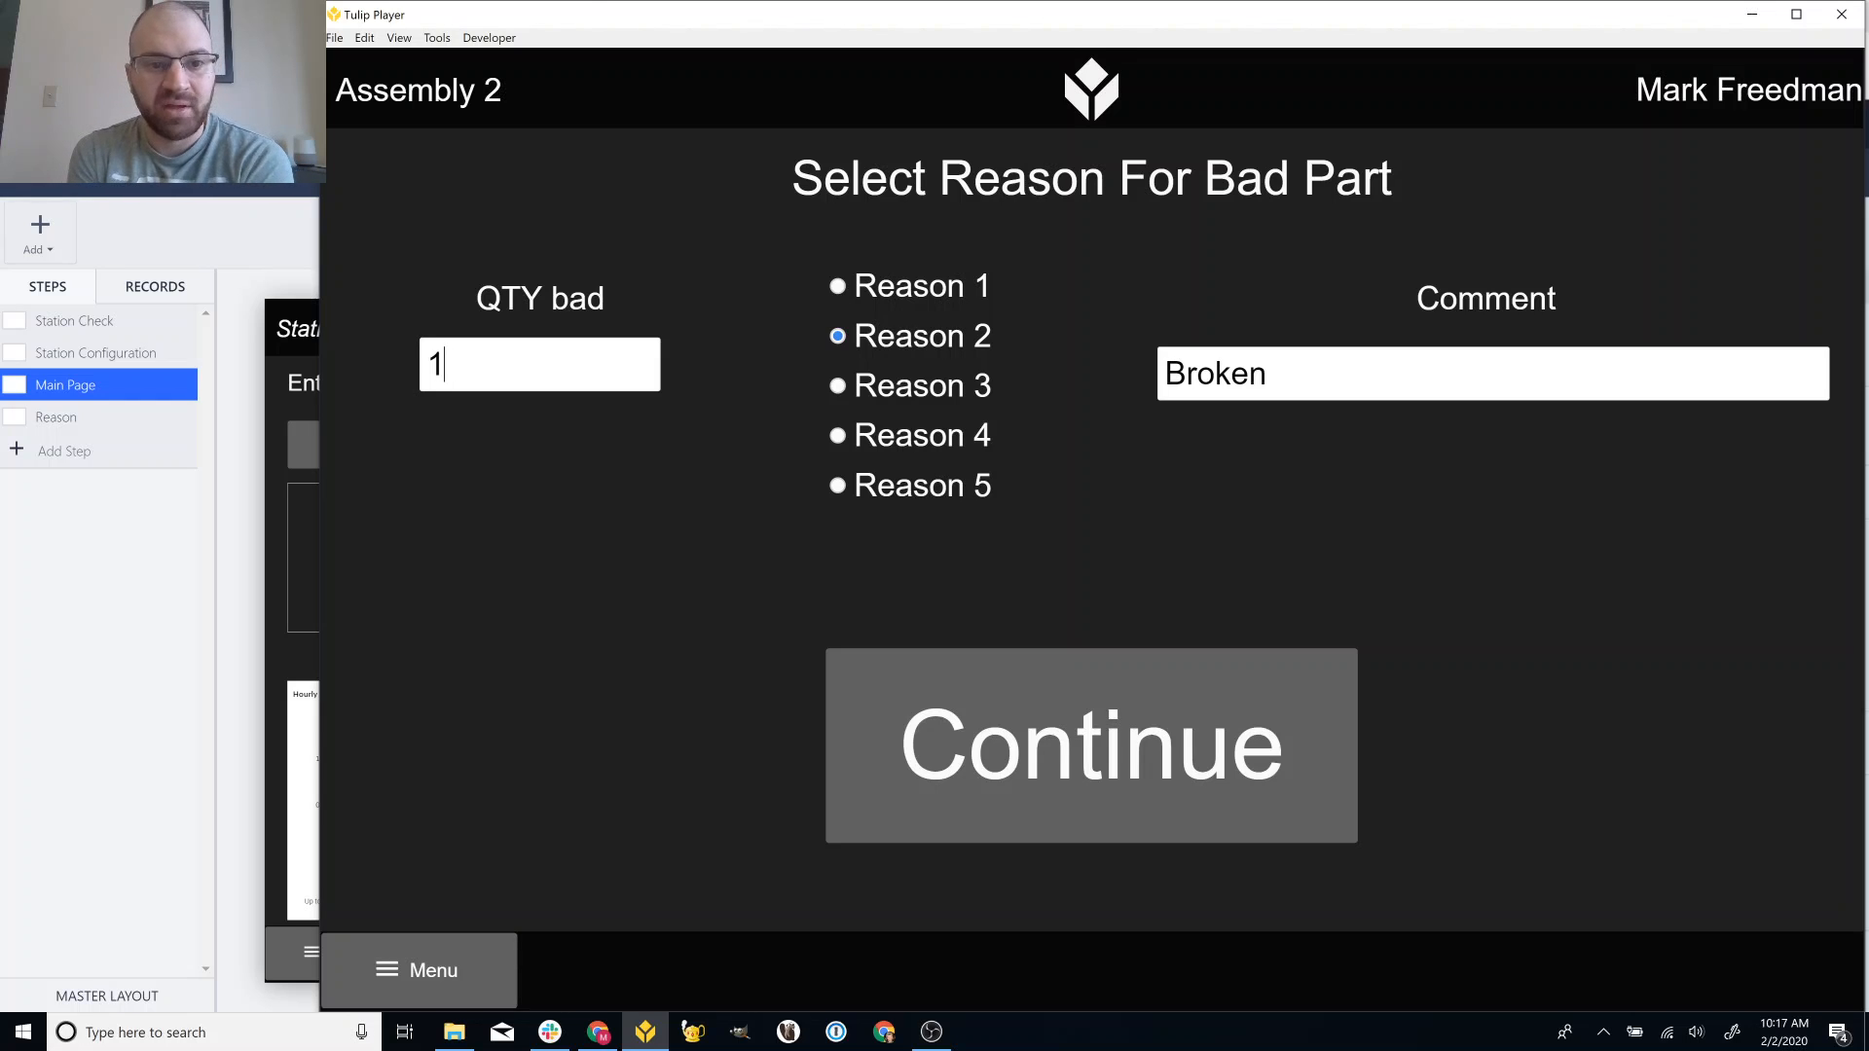
{"action": "type", "text": "0"}
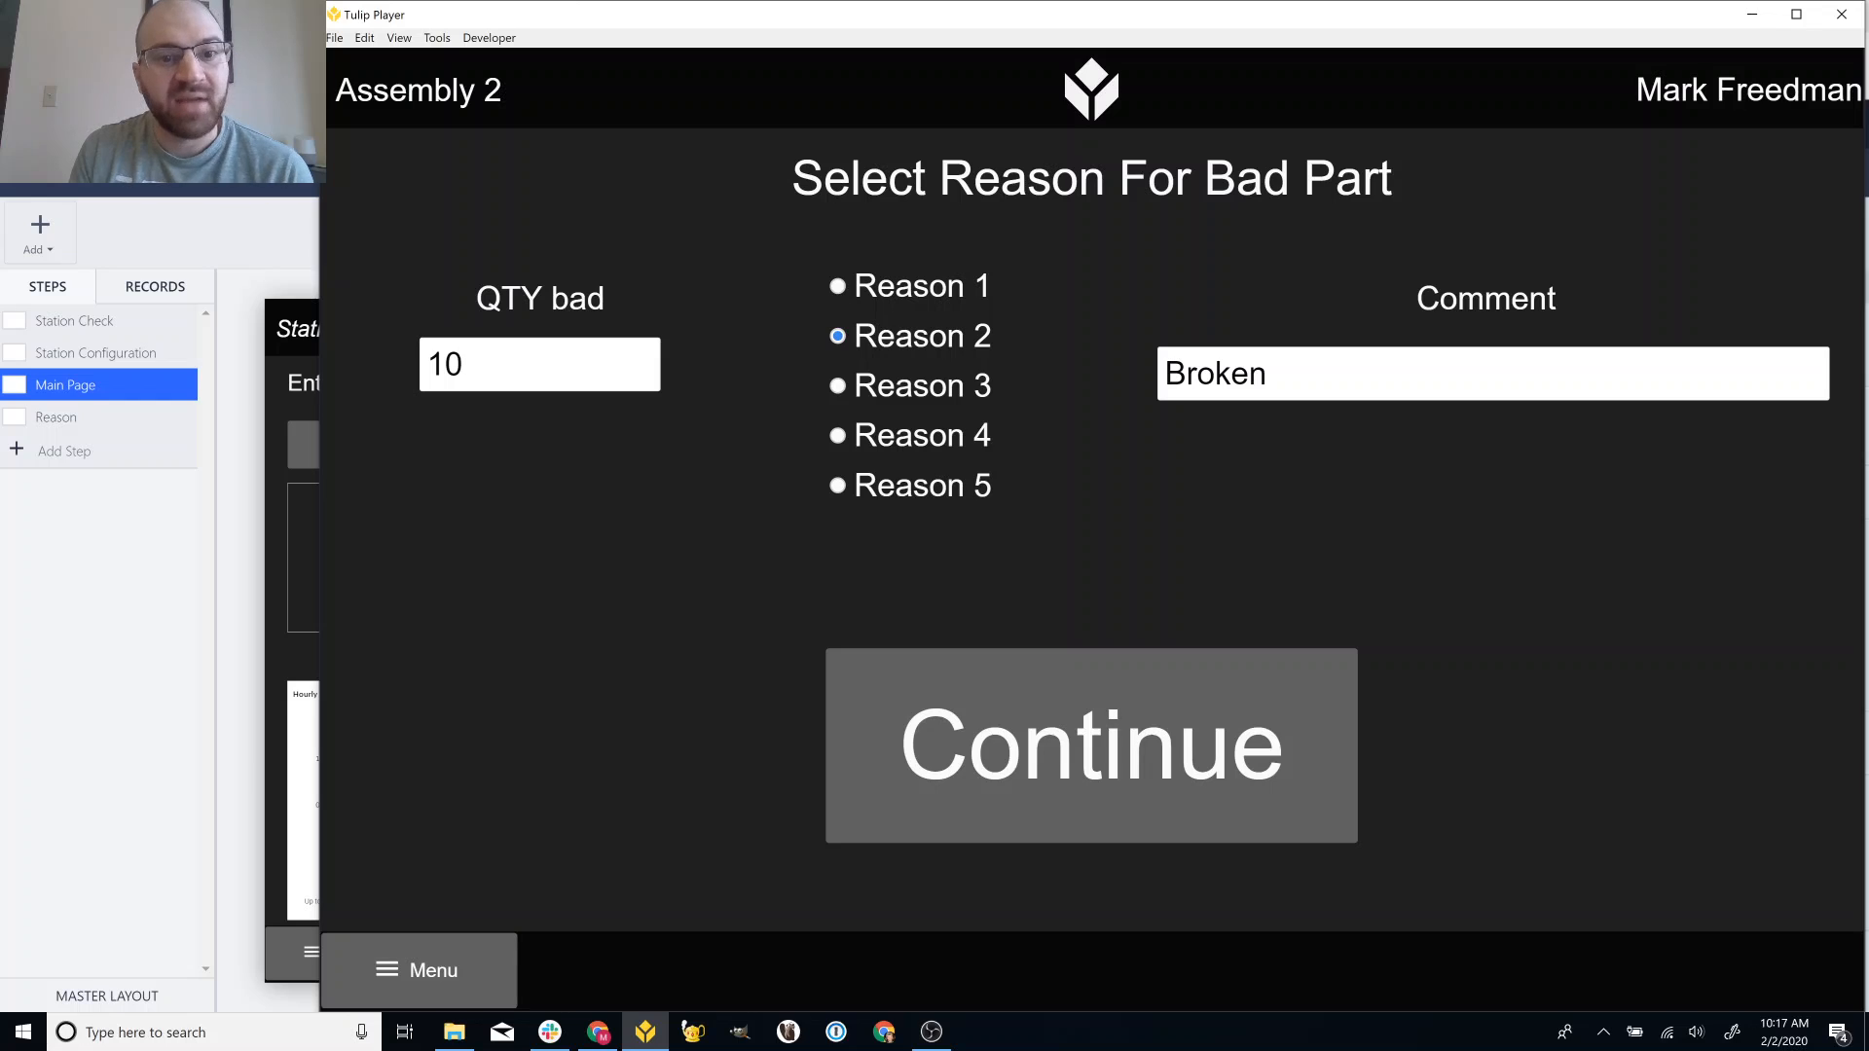
{"action": "key", "text": "BackSpace"}
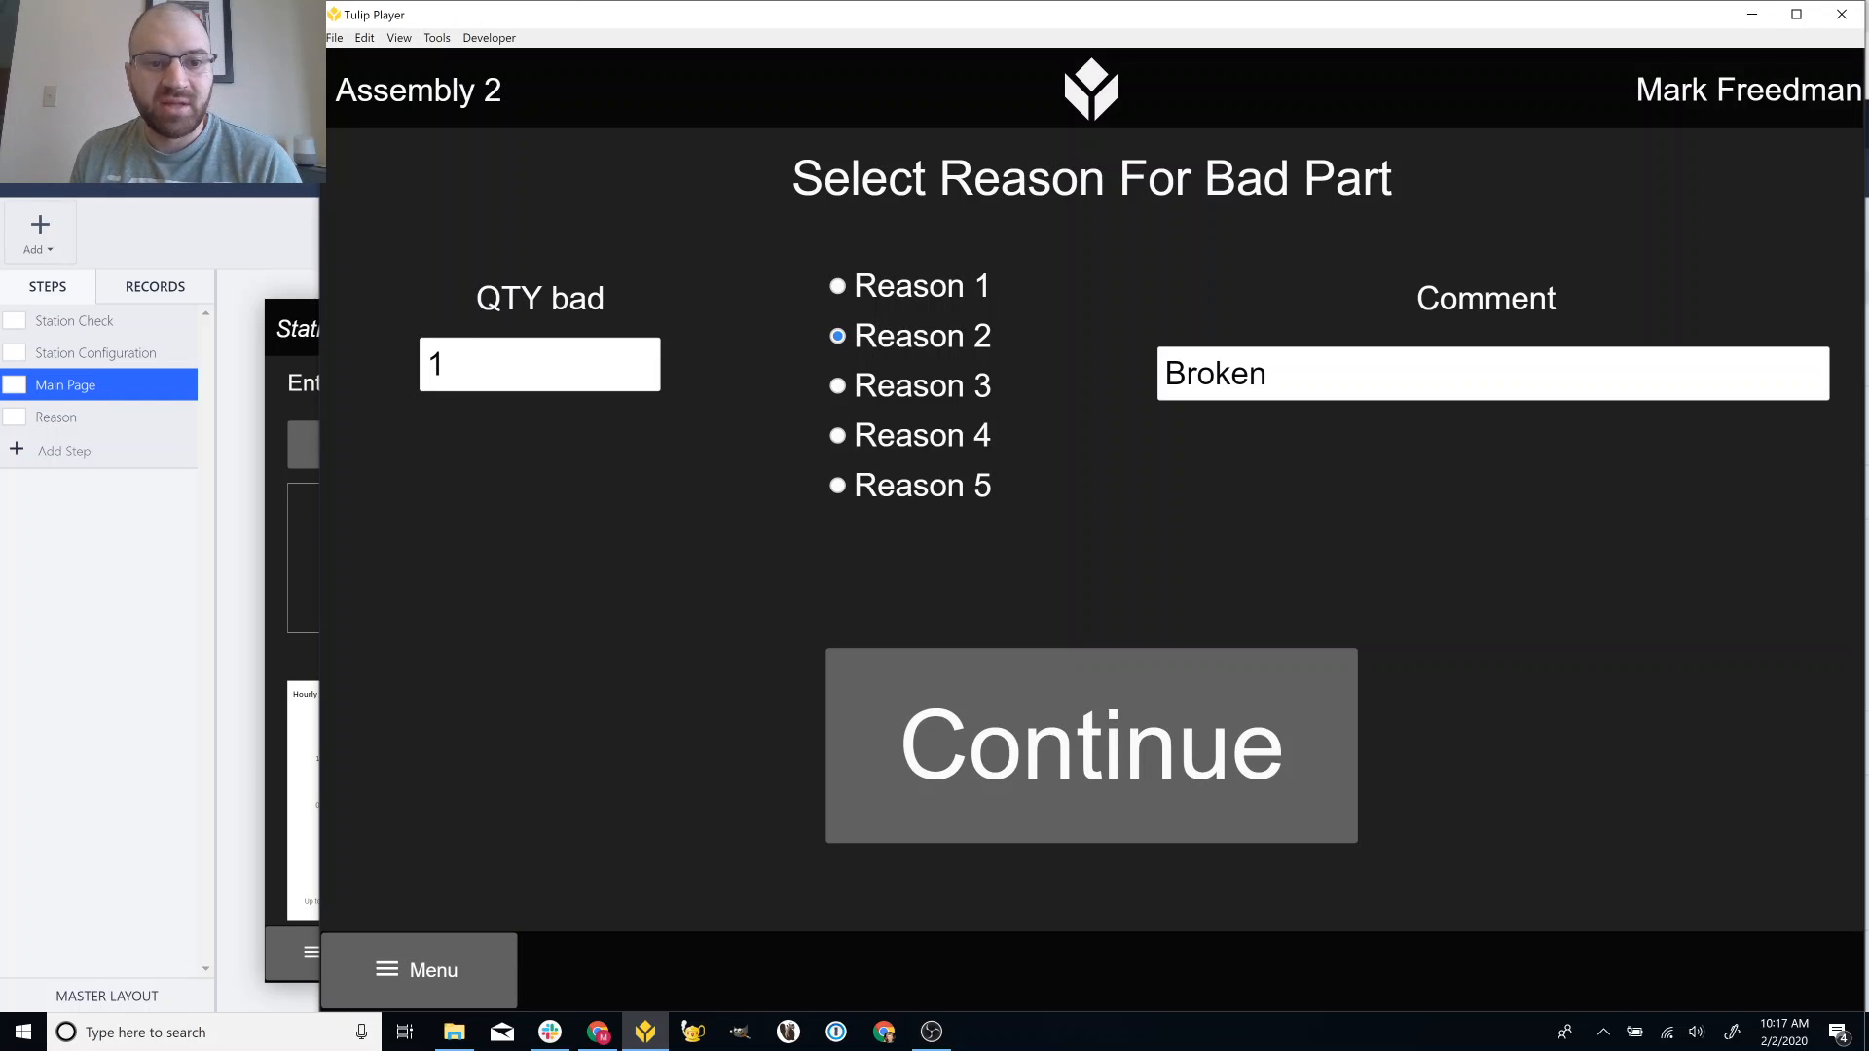
{"action": "left_click", "coordinate": [1073, 717]}
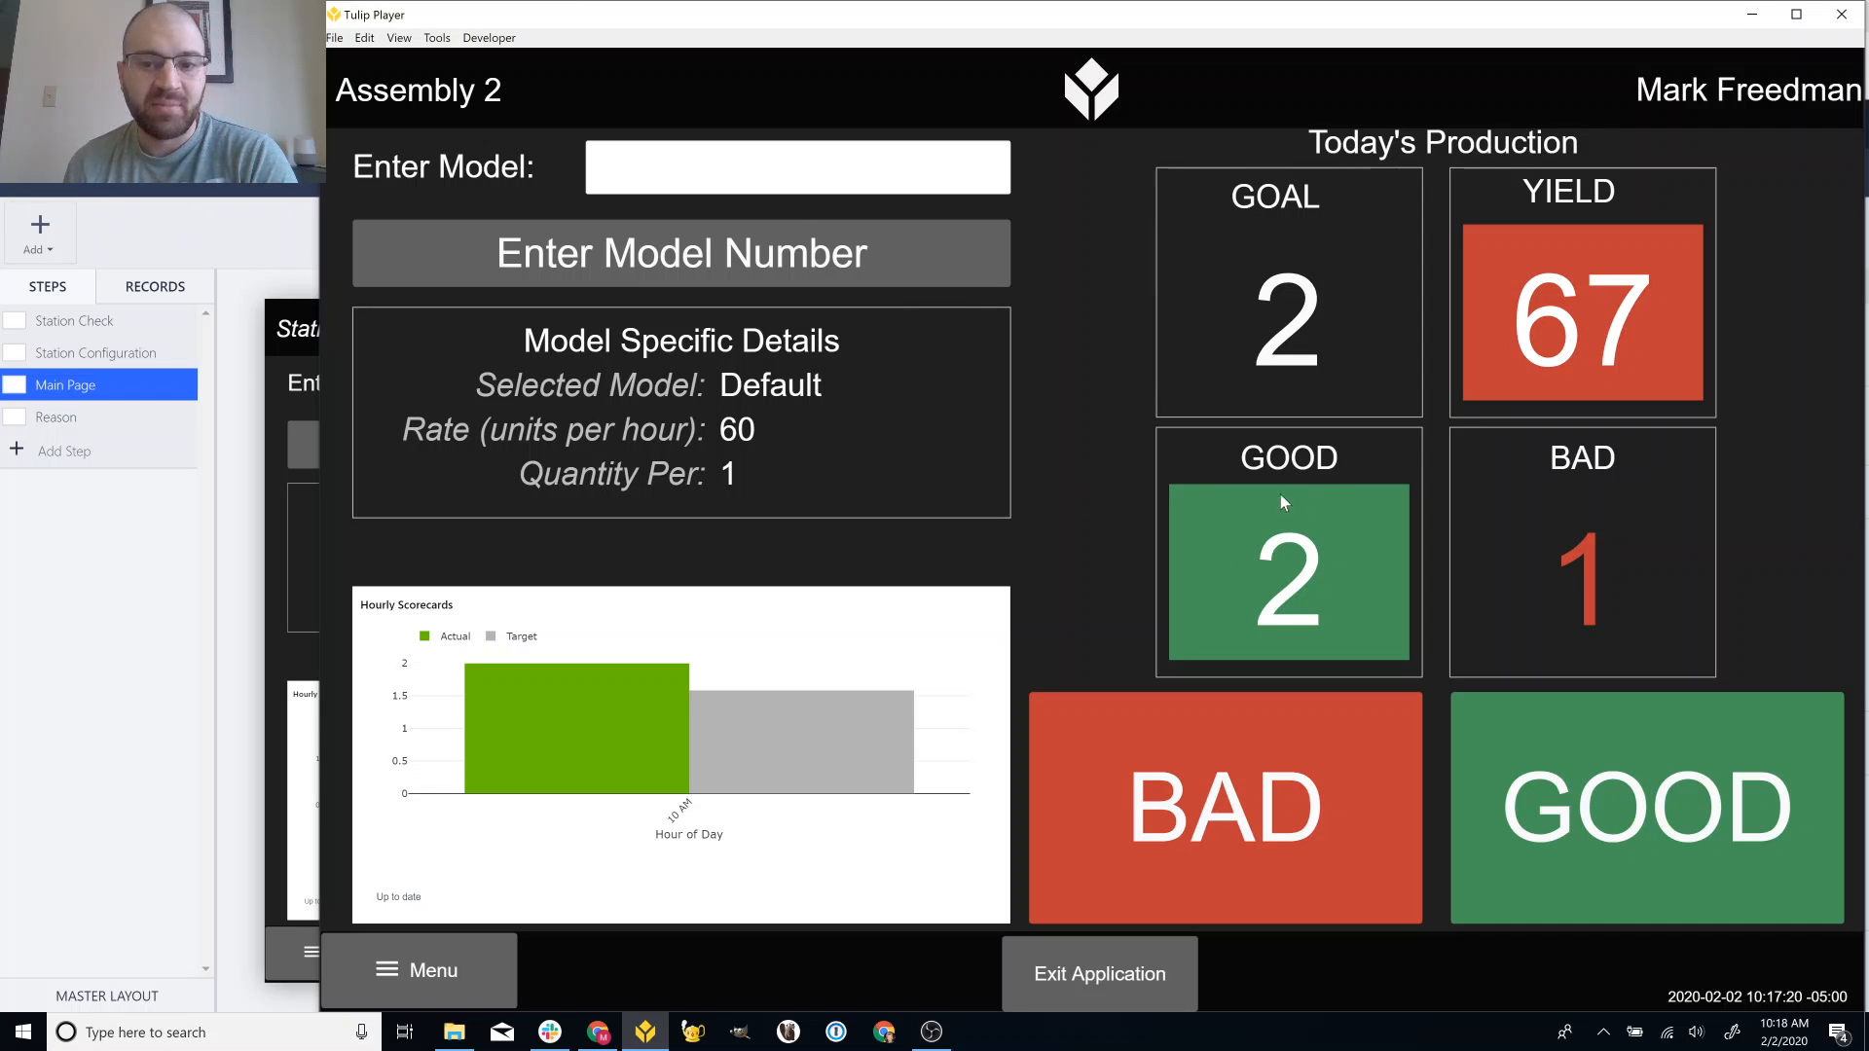
In the editor, open the Station Configuration step's load trigger for editing.
{"action": "left_click", "coordinate": [261, 287]}
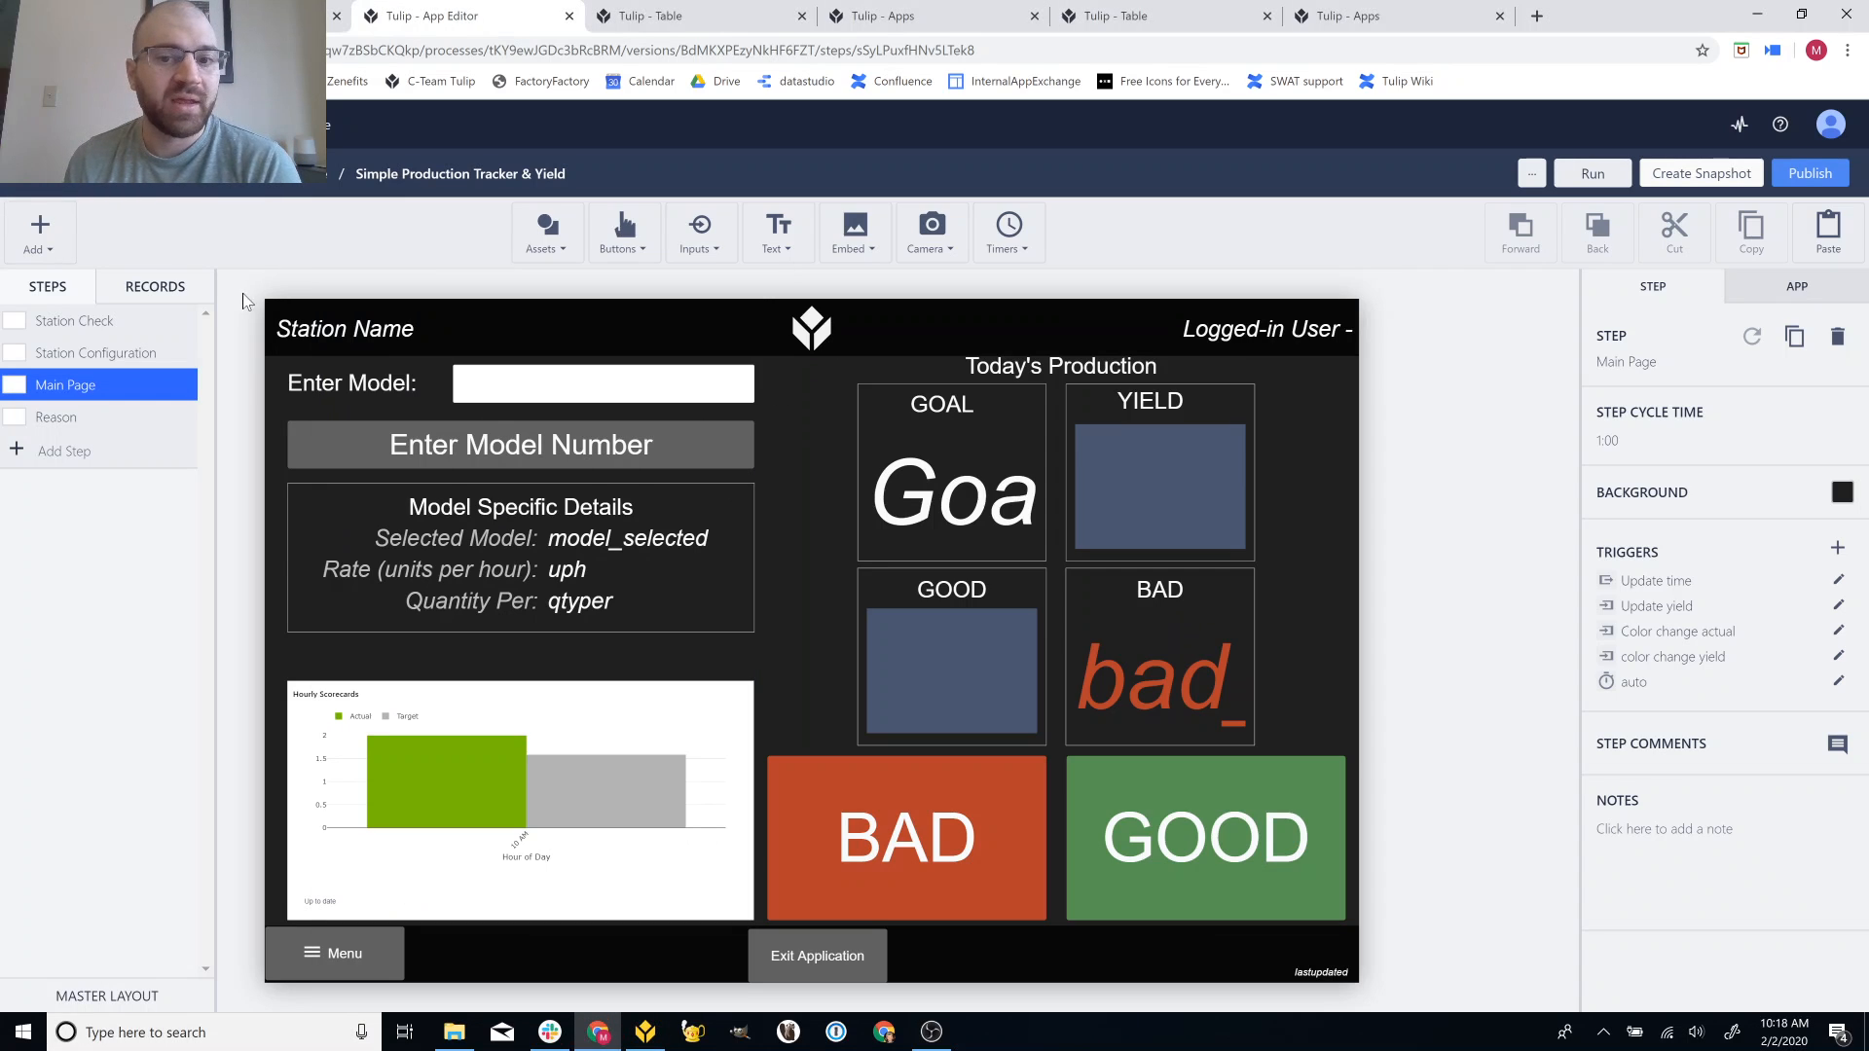
{"action": "left_click", "coordinate": [146, 331]}
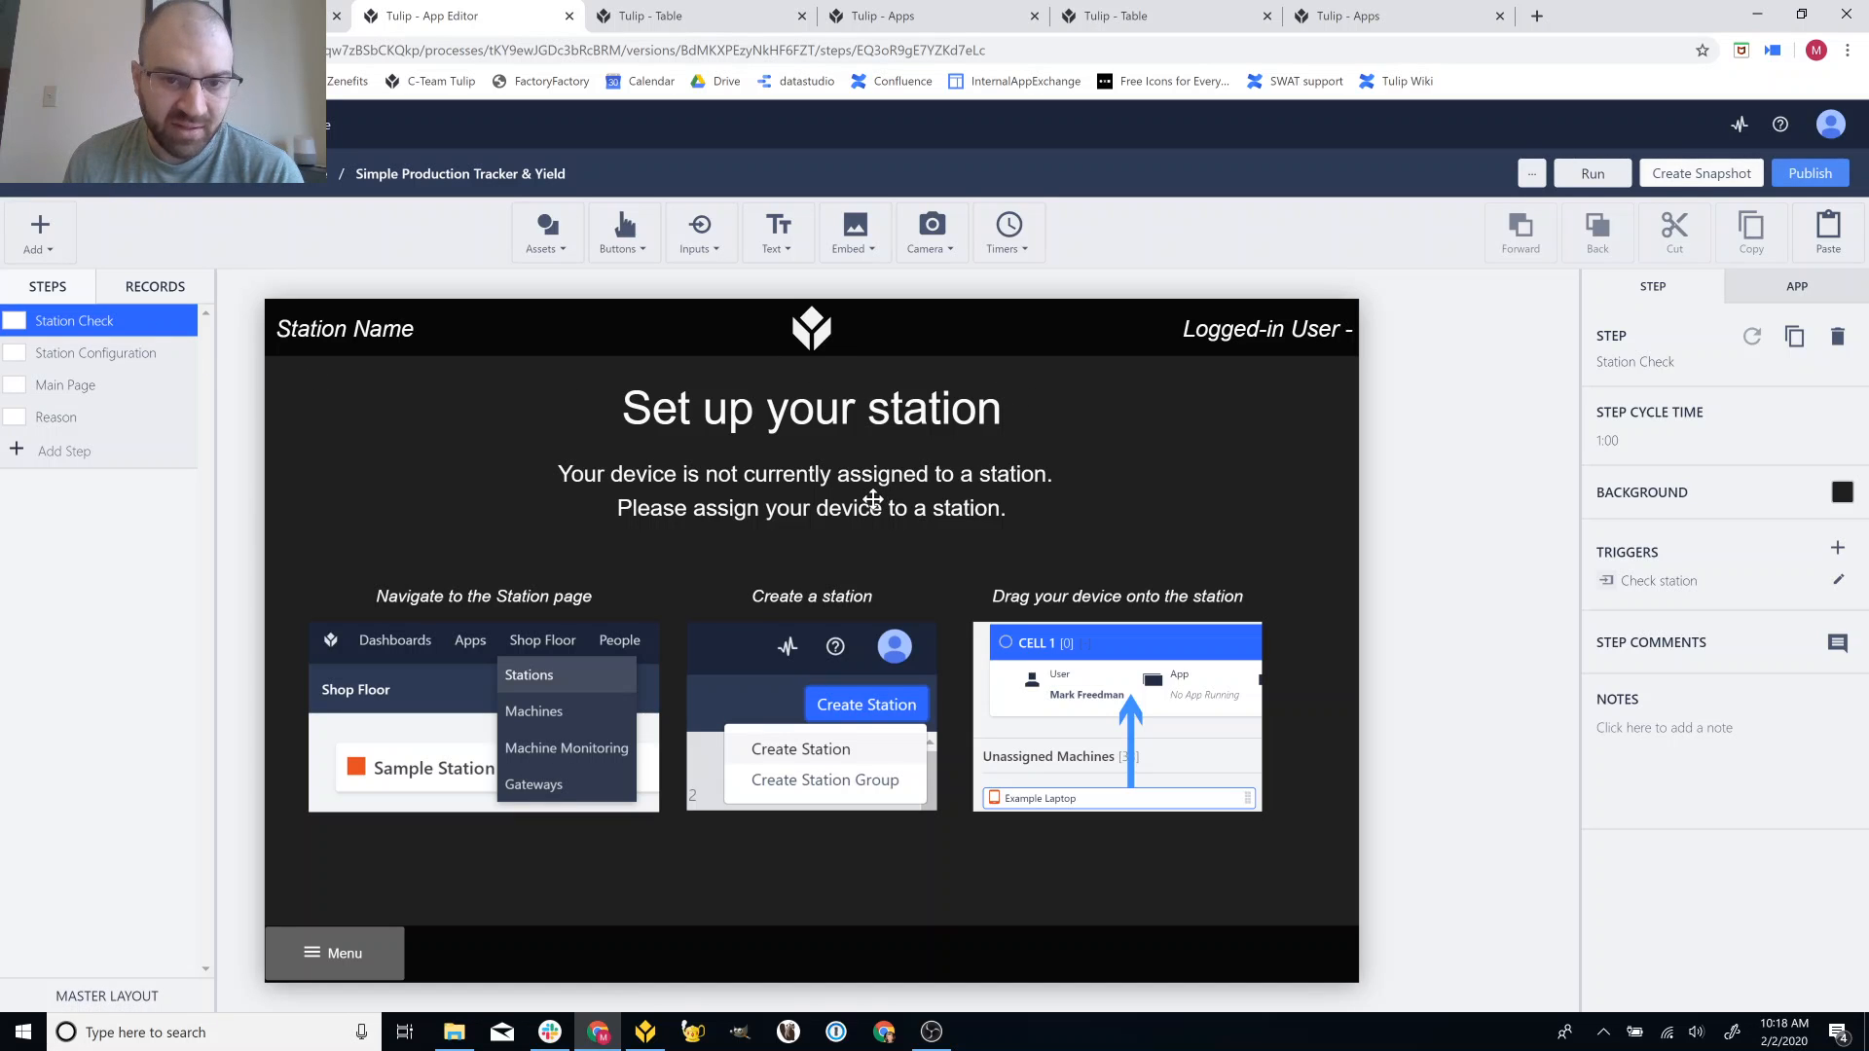
{"action": "left_click", "coordinate": [141, 354]}
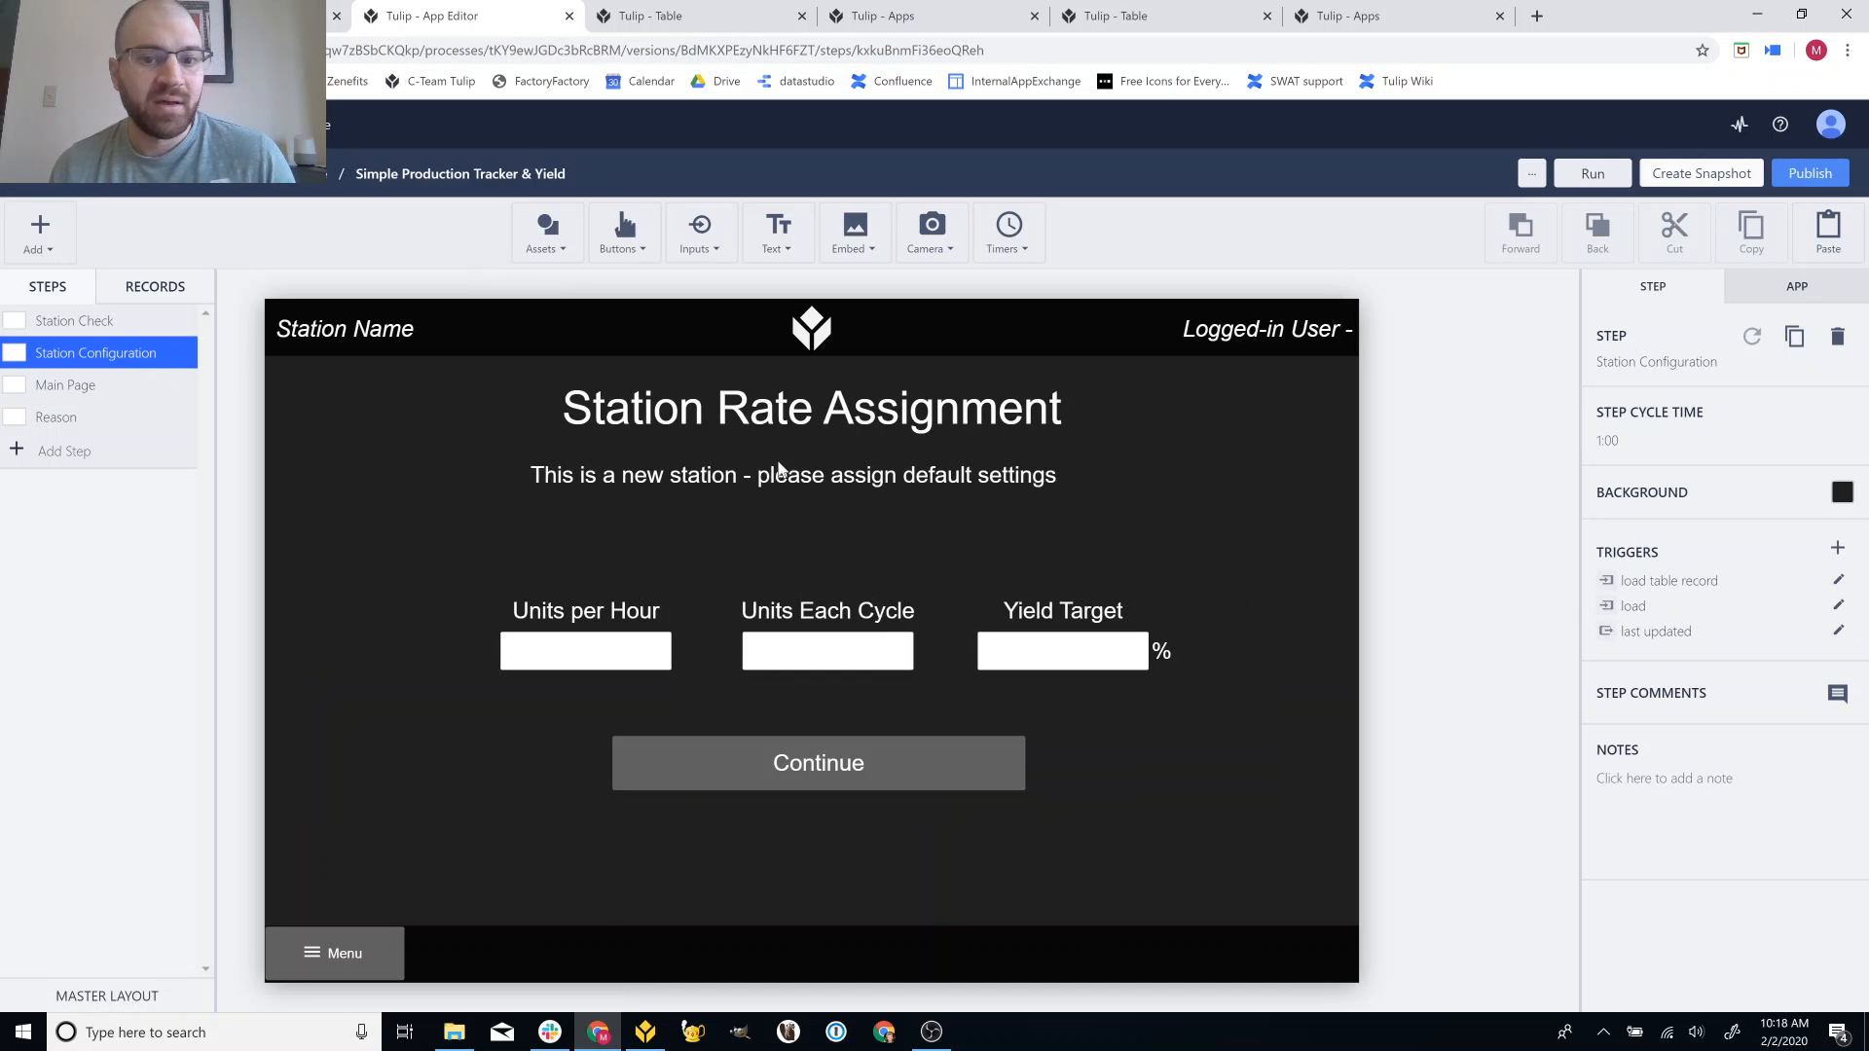
{"action": "left_click", "coordinate": [1839, 606]}
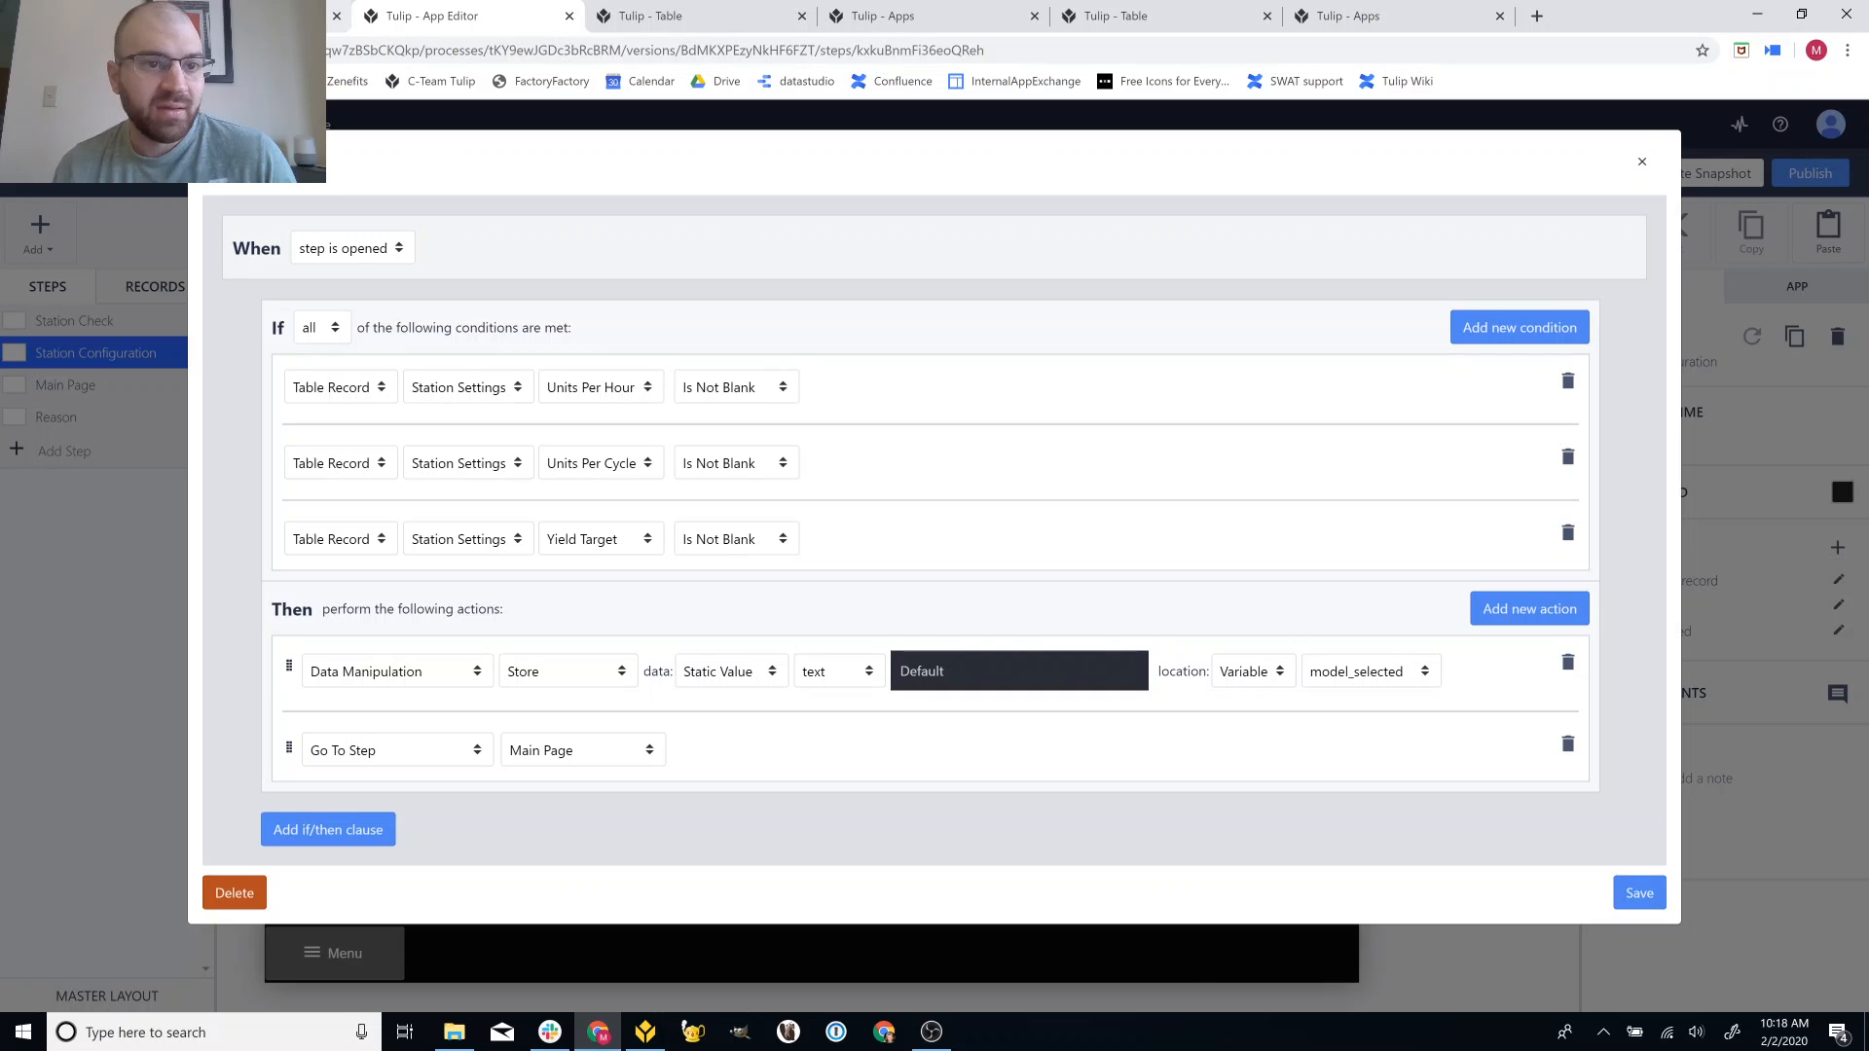
Compare the old read-only version's Station Configuration load trigger, then close the three-condition trigger.
{"action": "left_click", "coordinate": [309, 16]}
{"action": "left_click", "coordinate": [190, 340]}
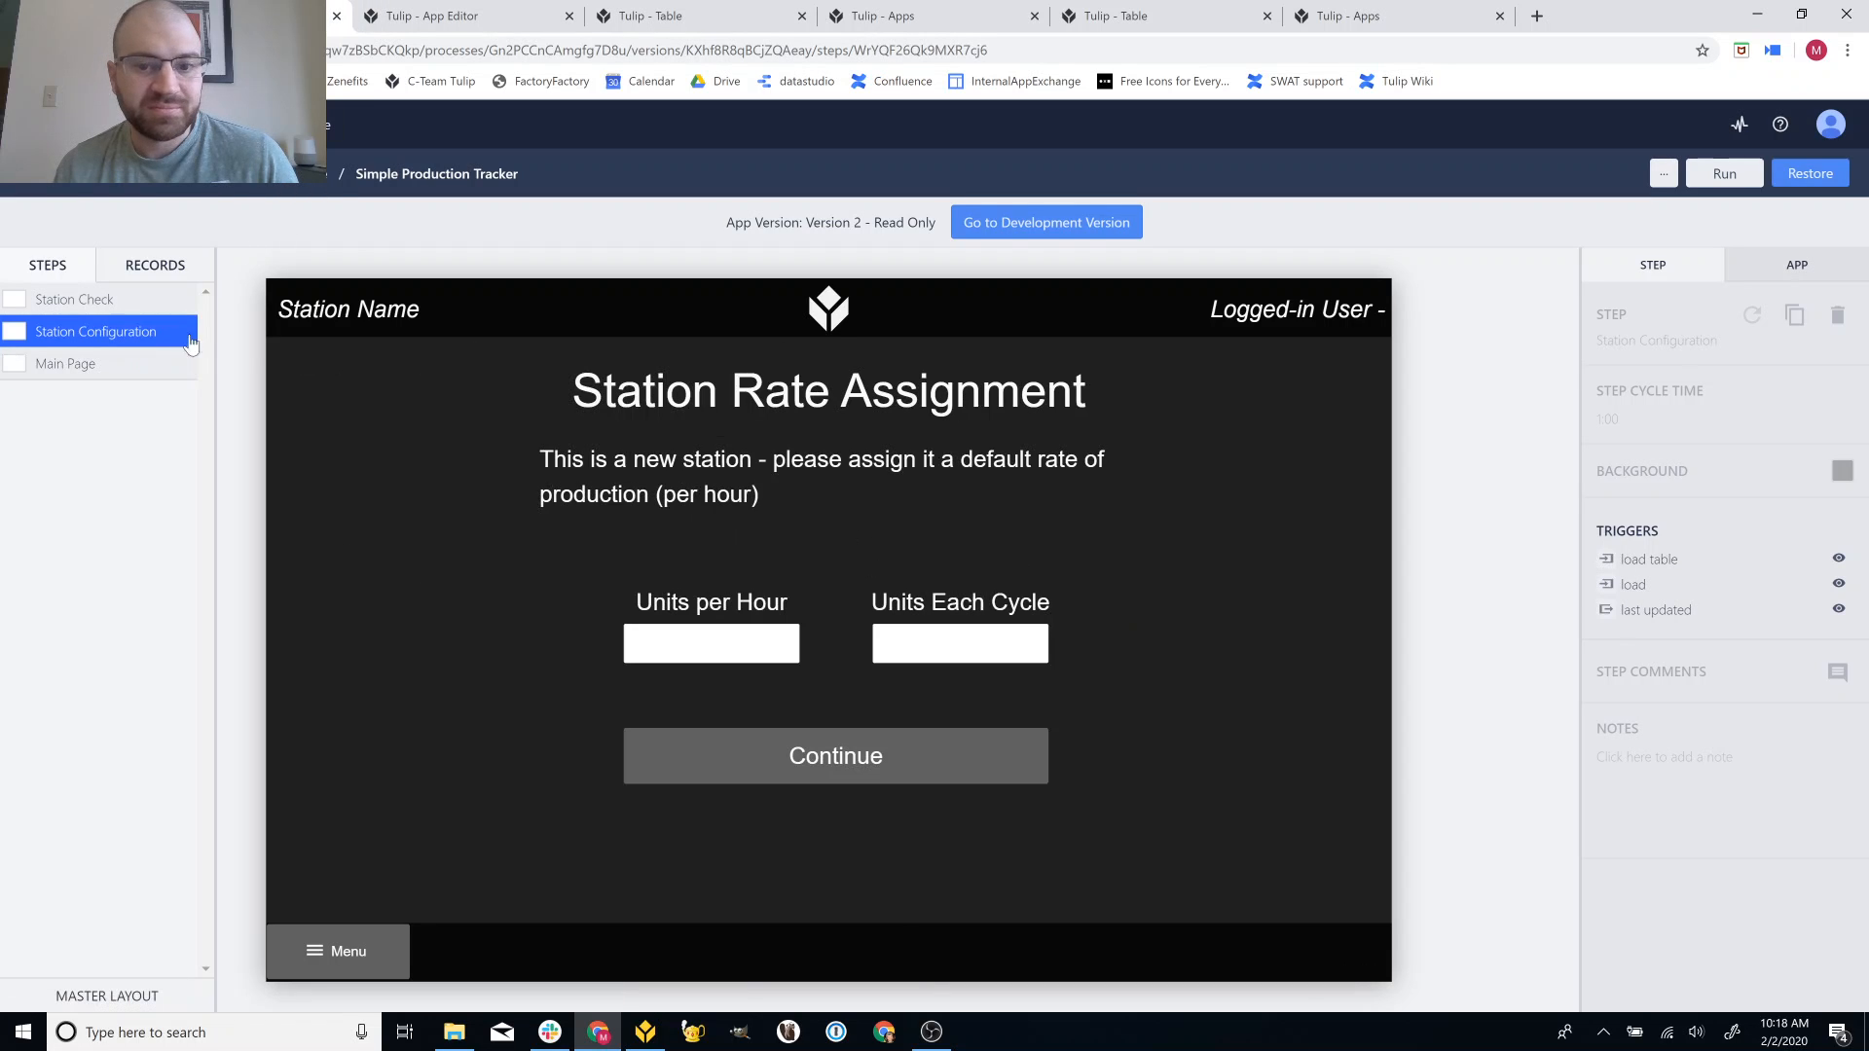
{"action": "left_click", "coordinate": [1837, 584]}
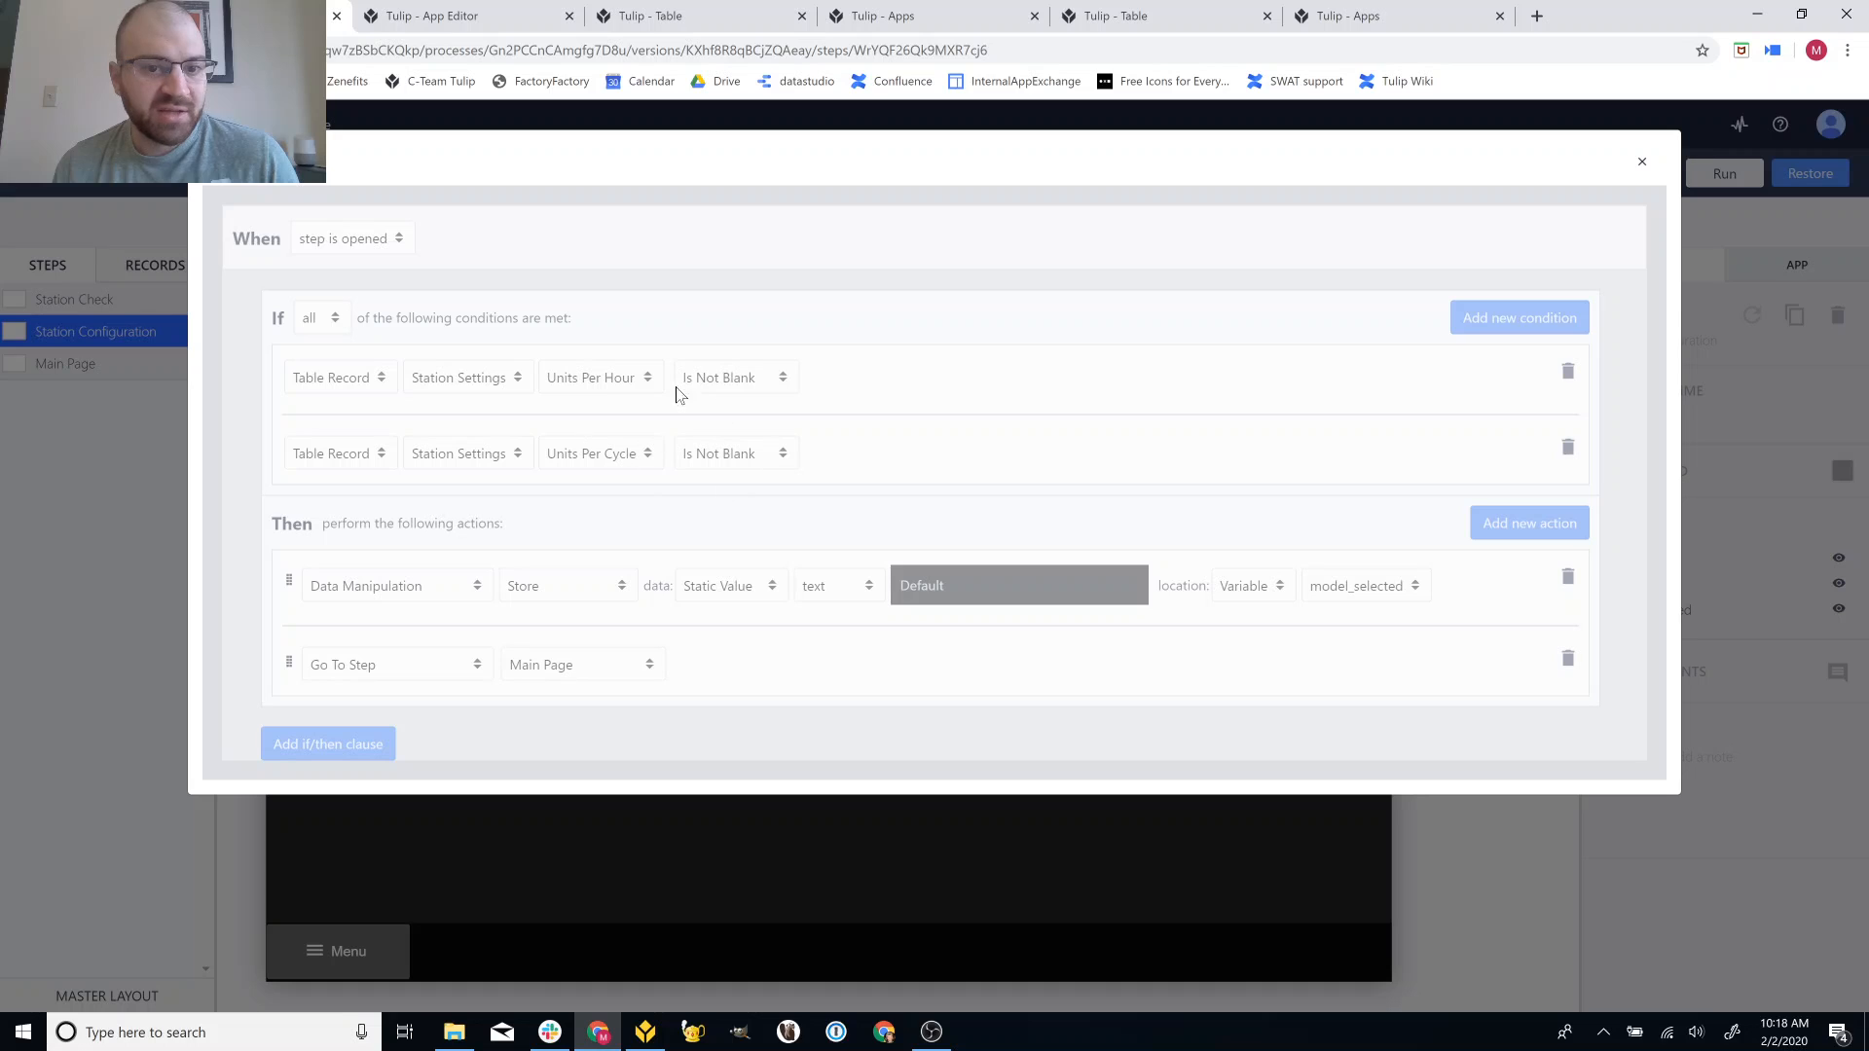
{"action": "left_click", "coordinate": [457, 9]}
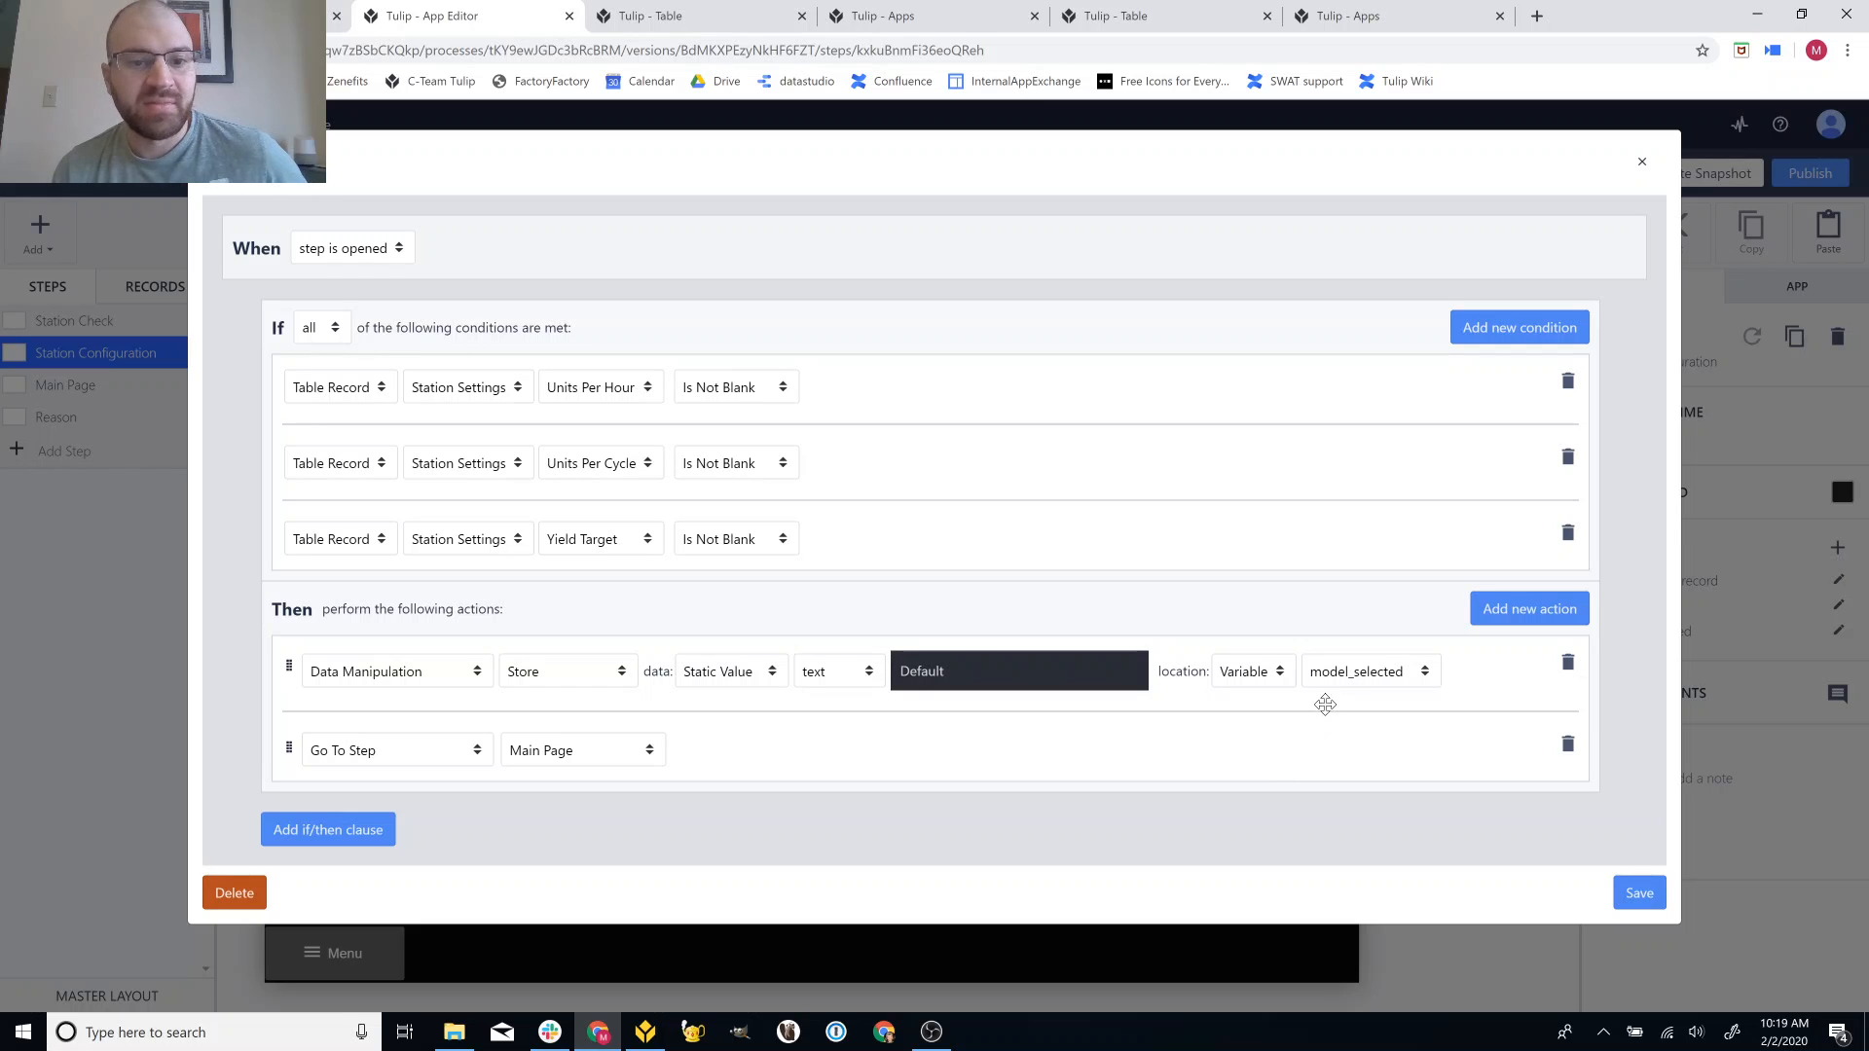
{"action": "left_click", "coordinate": [1638, 164]}
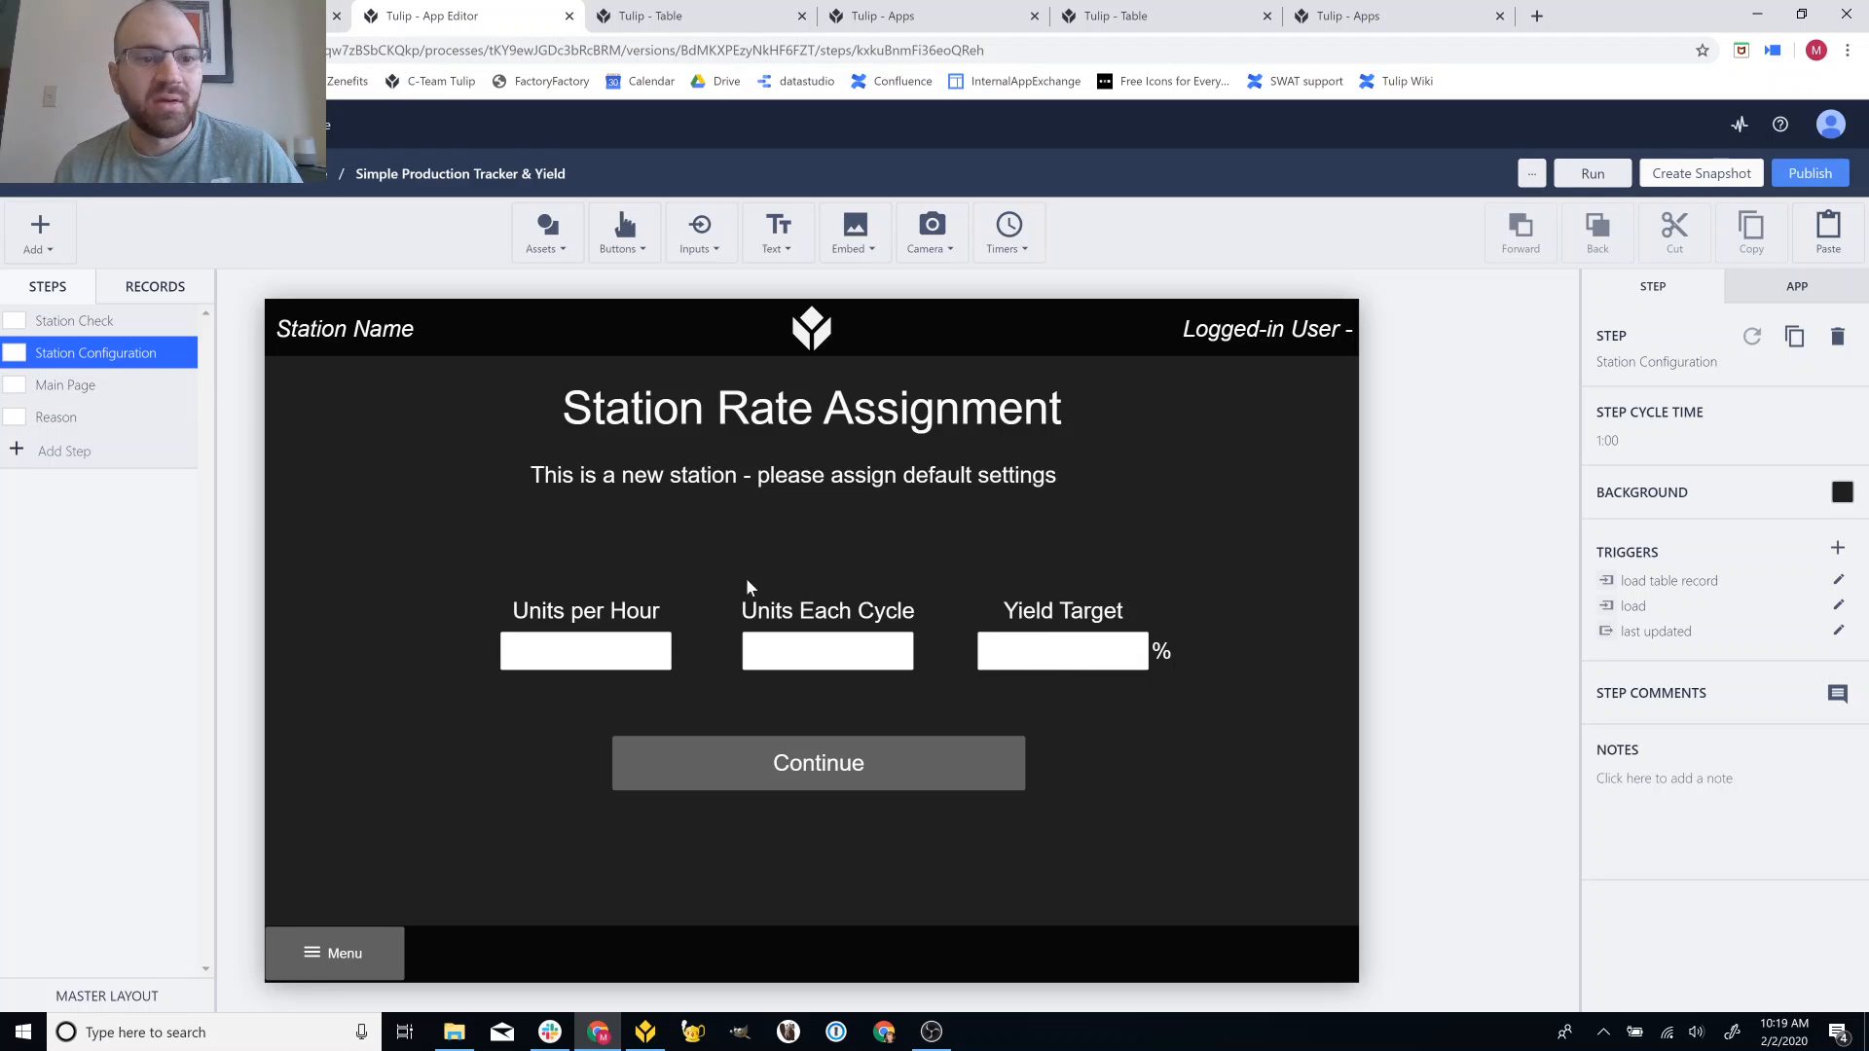
On the Main Page, review the every-minute goal timer, save the Update yield trigger, and return to Tulip Player.
{"action": "left_click", "coordinate": [113, 388]}
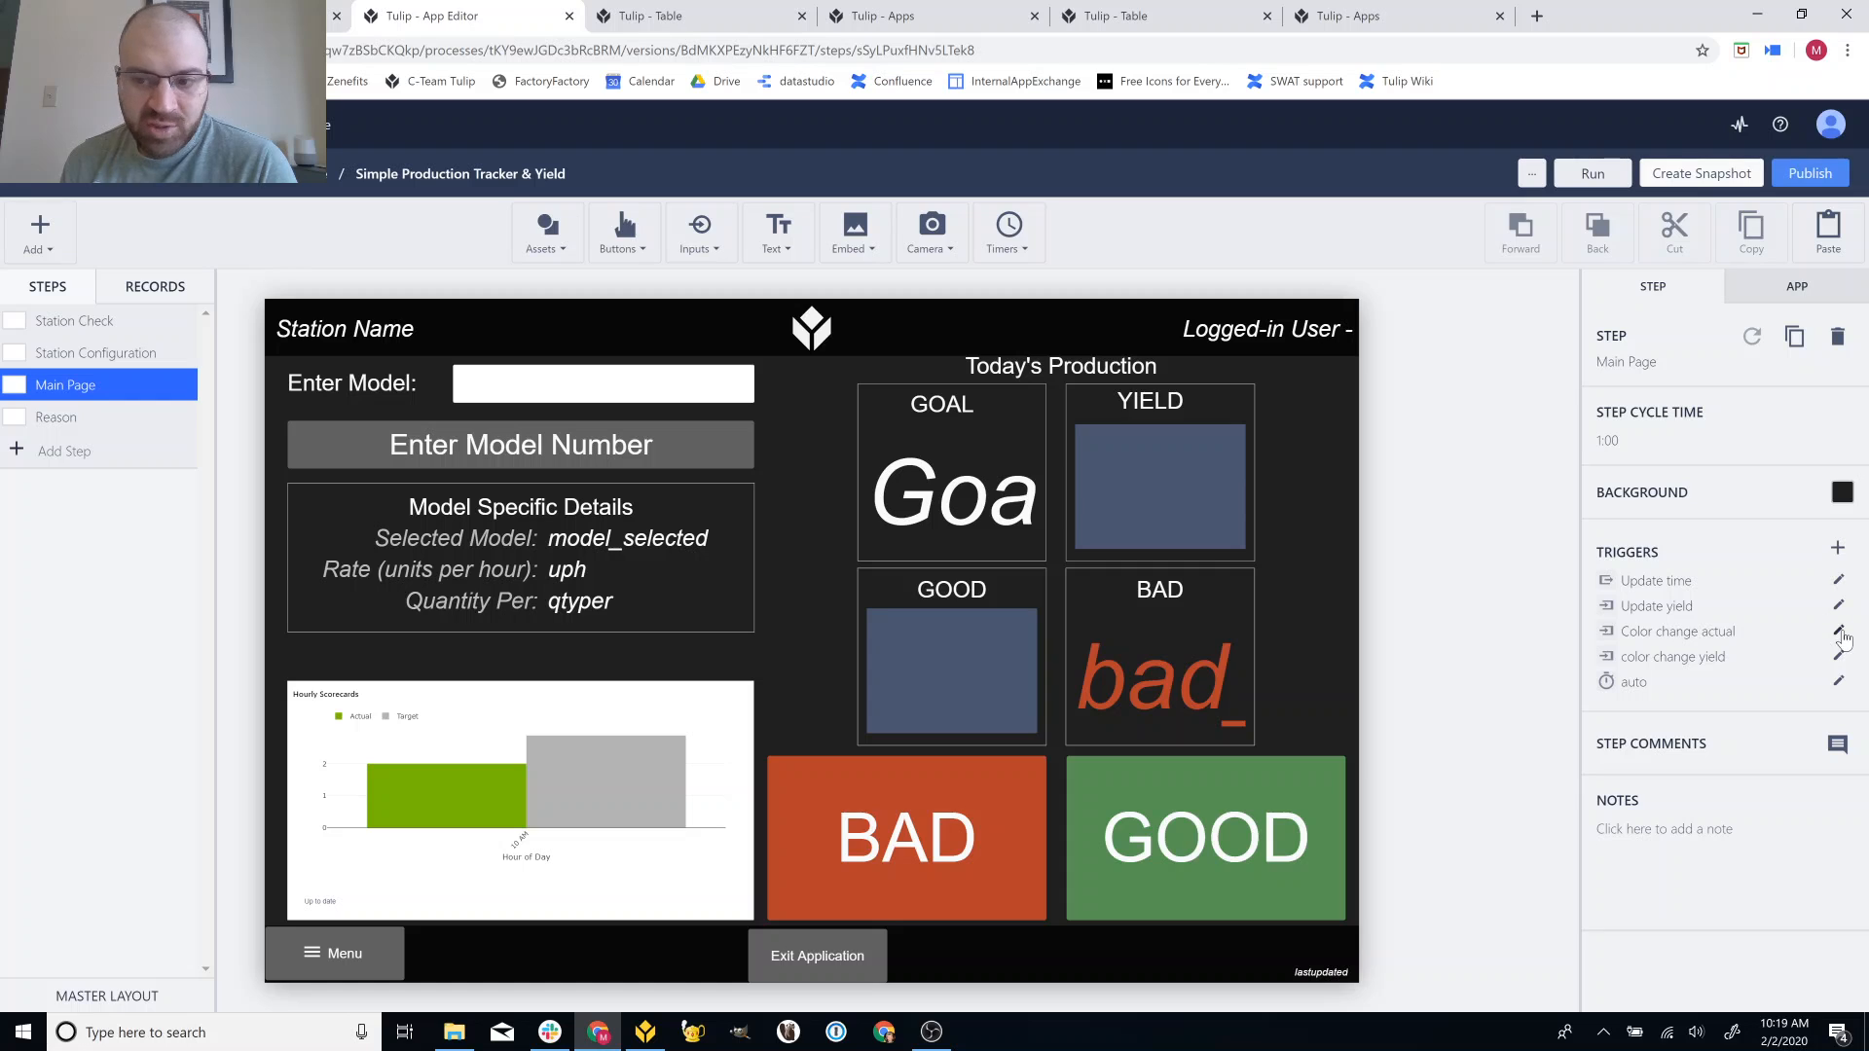
{"action": "left_click", "coordinate": [1838, 681]}
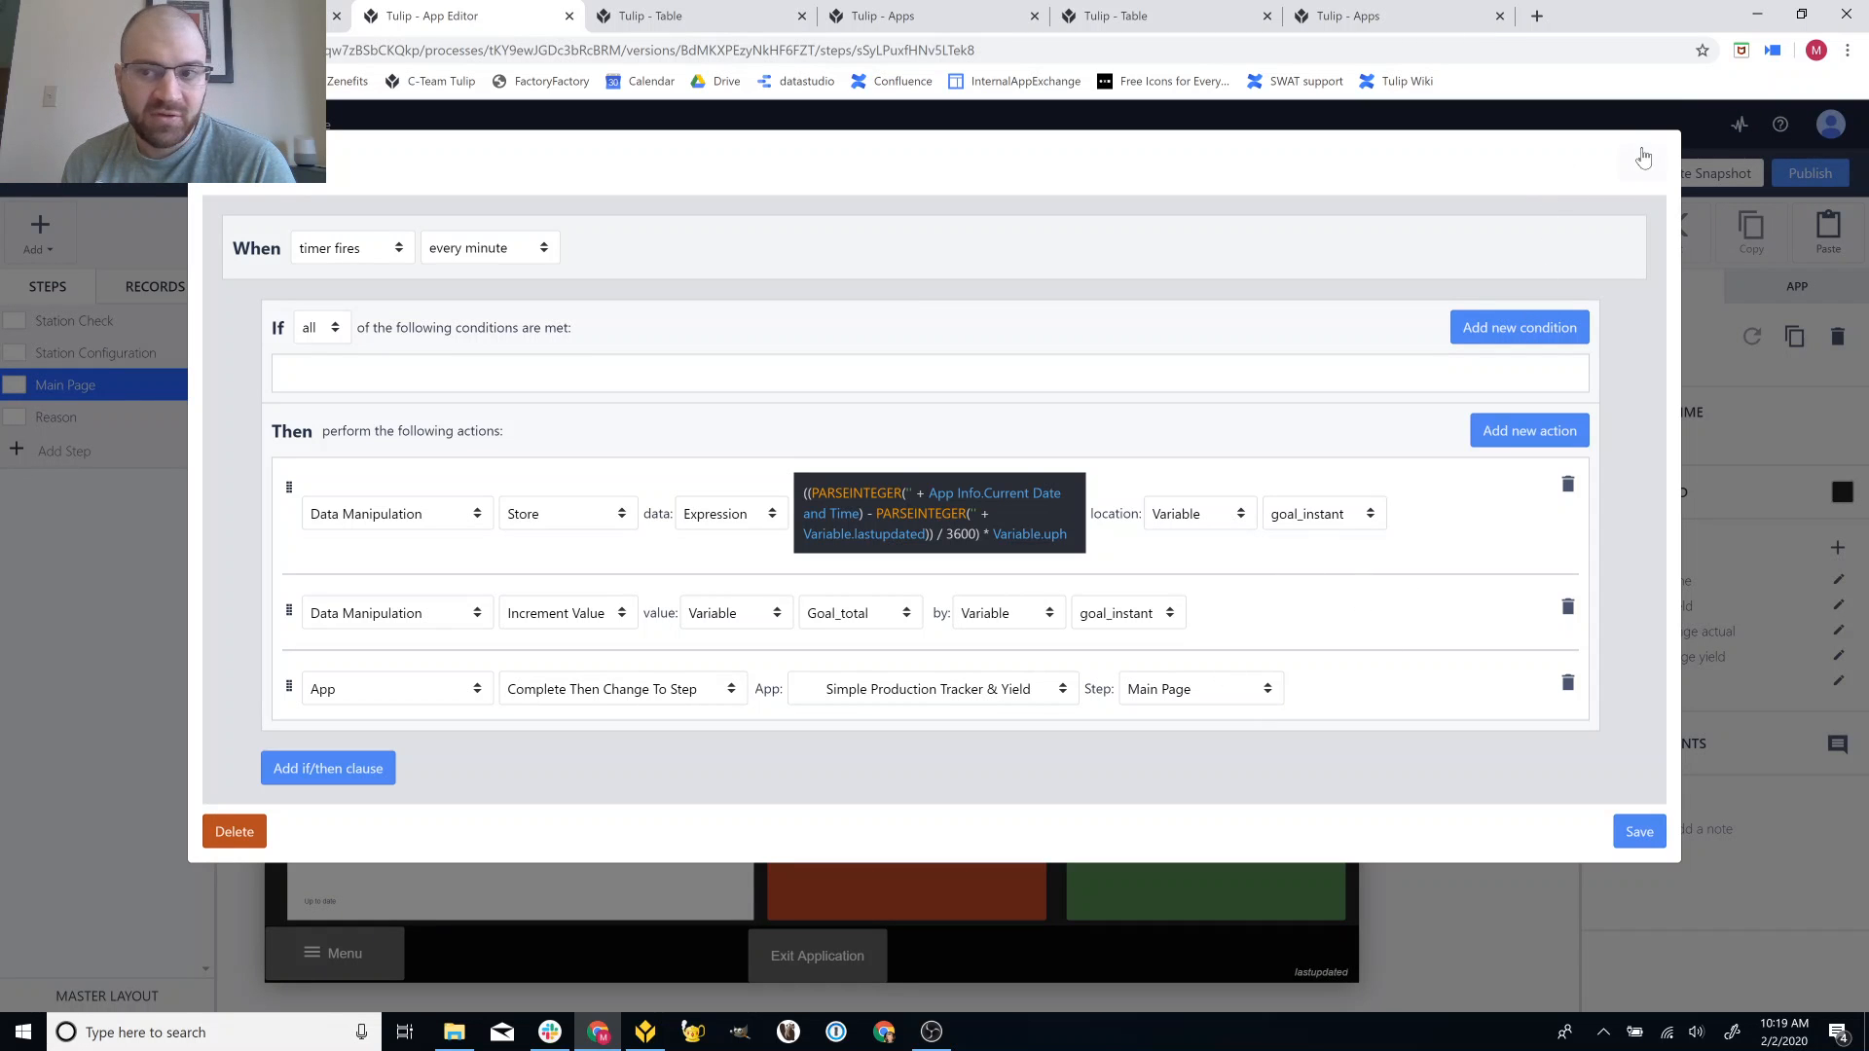
{"action": "left_click", "coordinate": [1643, 157]}
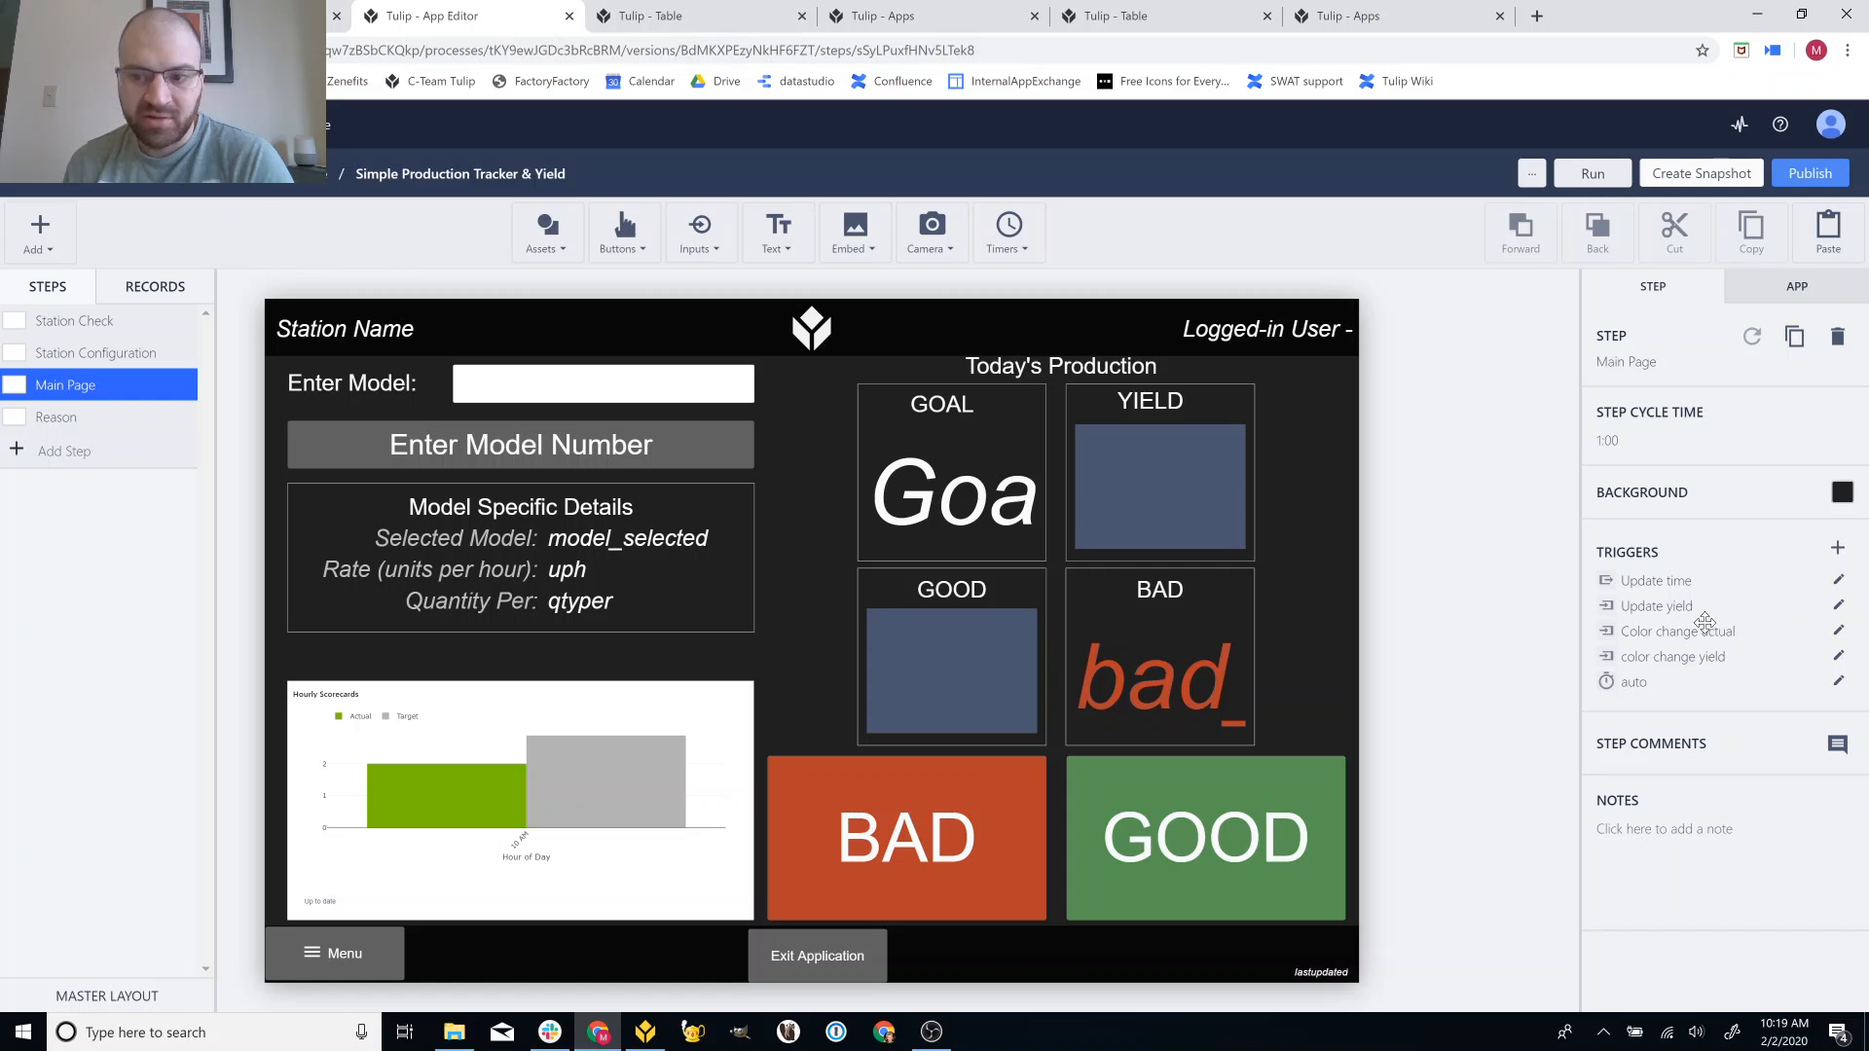
{"action": "left_click", "coordinate": [1839, 609]}
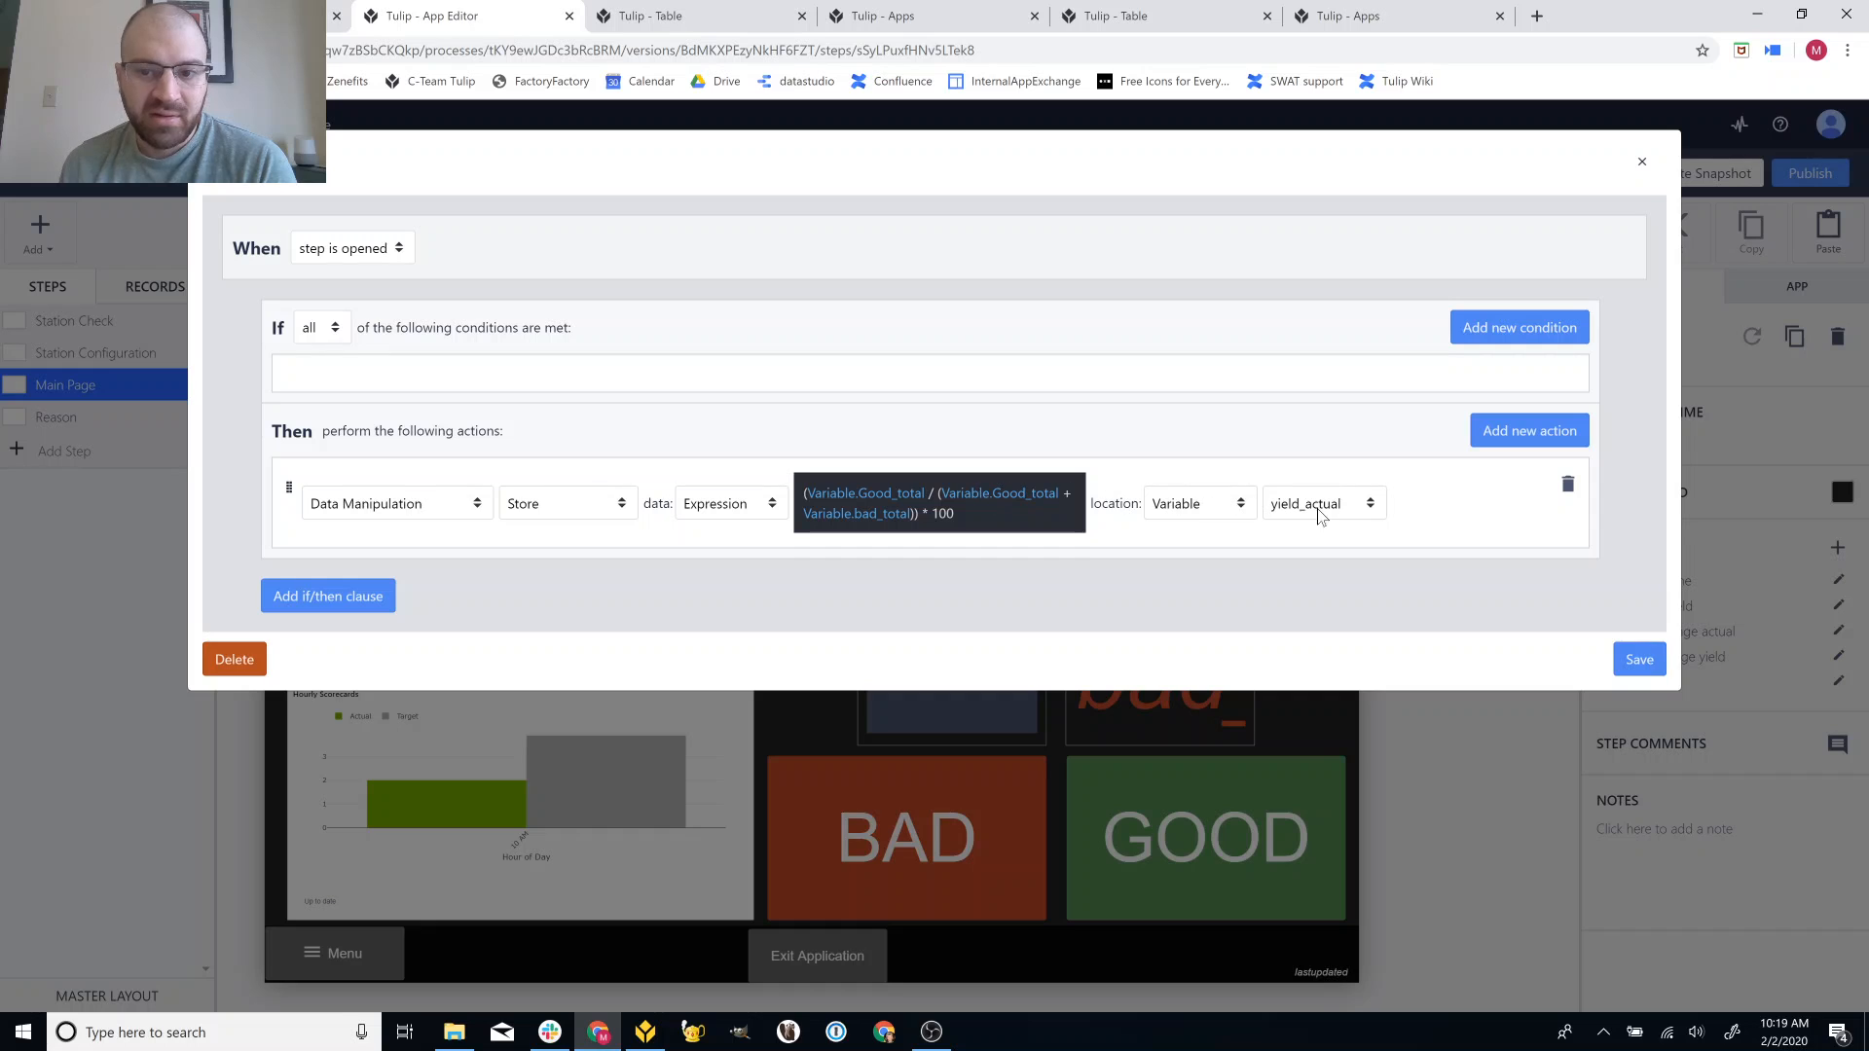
{"action": "left_click", "coordinate": [1638, 660]}
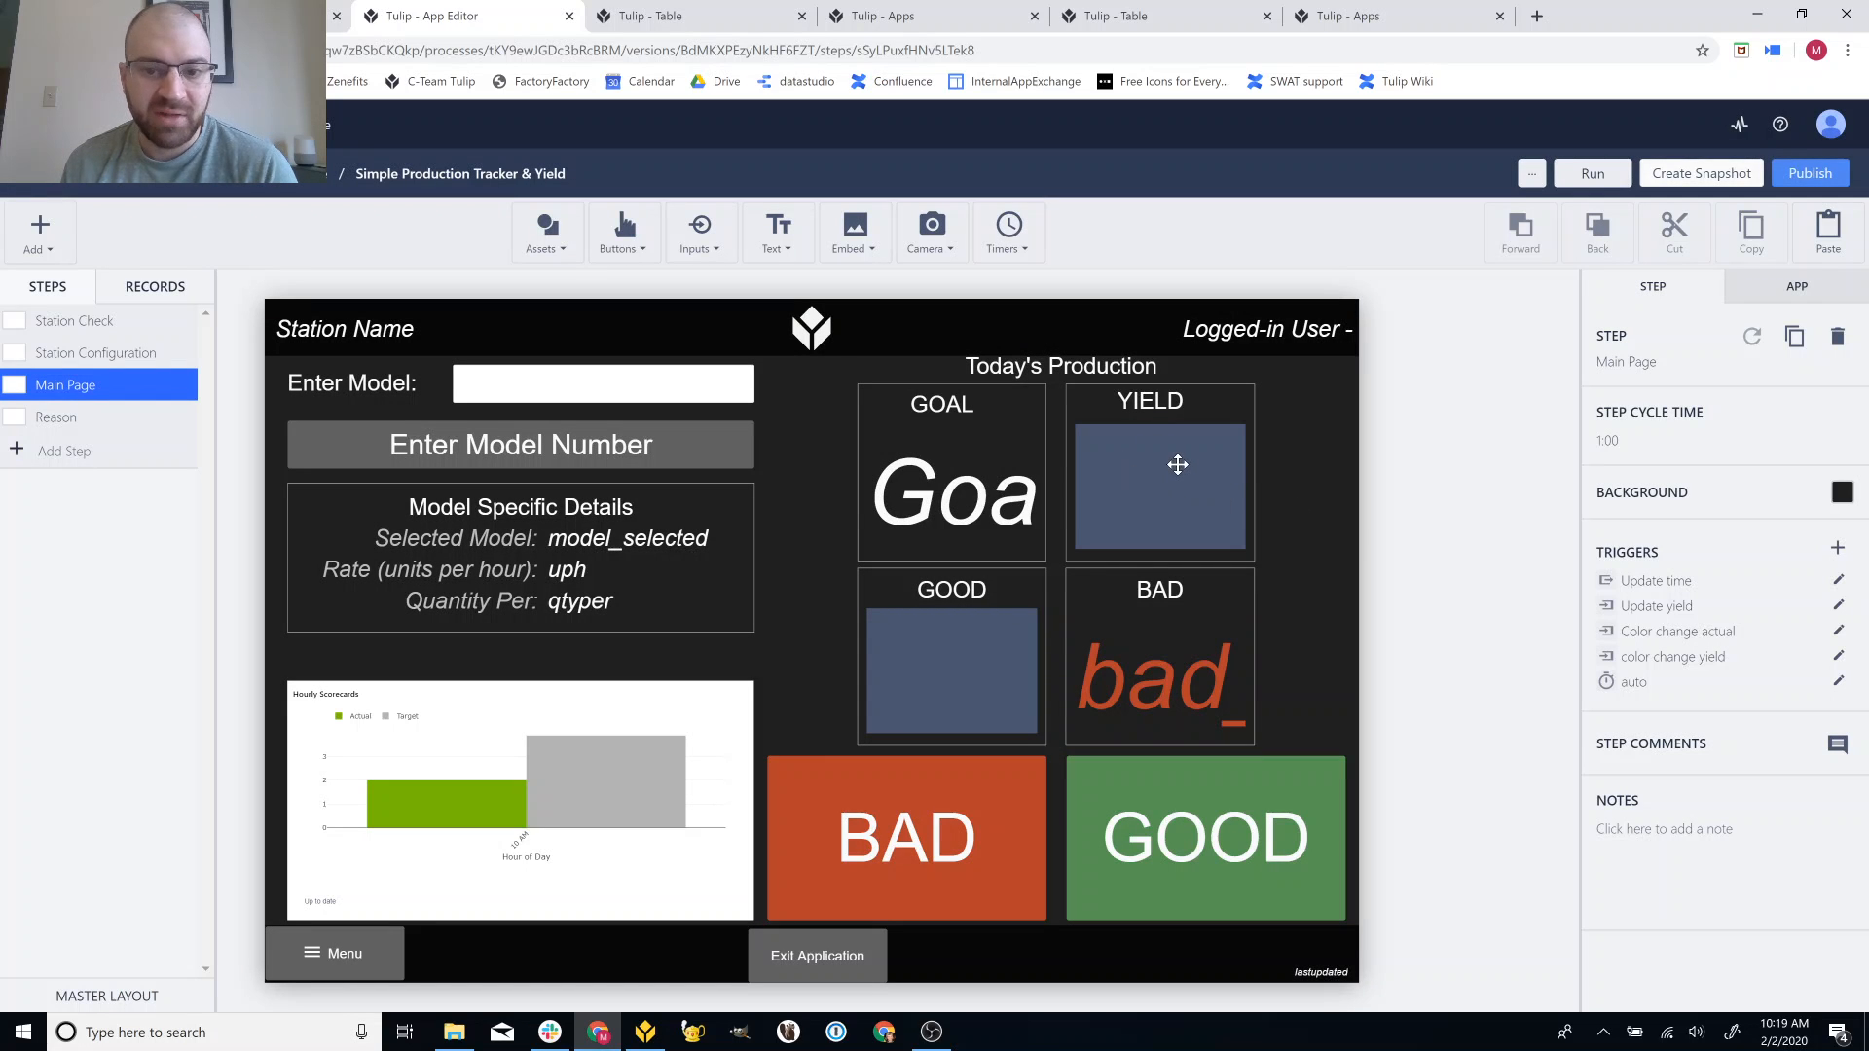
{"action": "left_click", "coordinate": [654, 1034]}
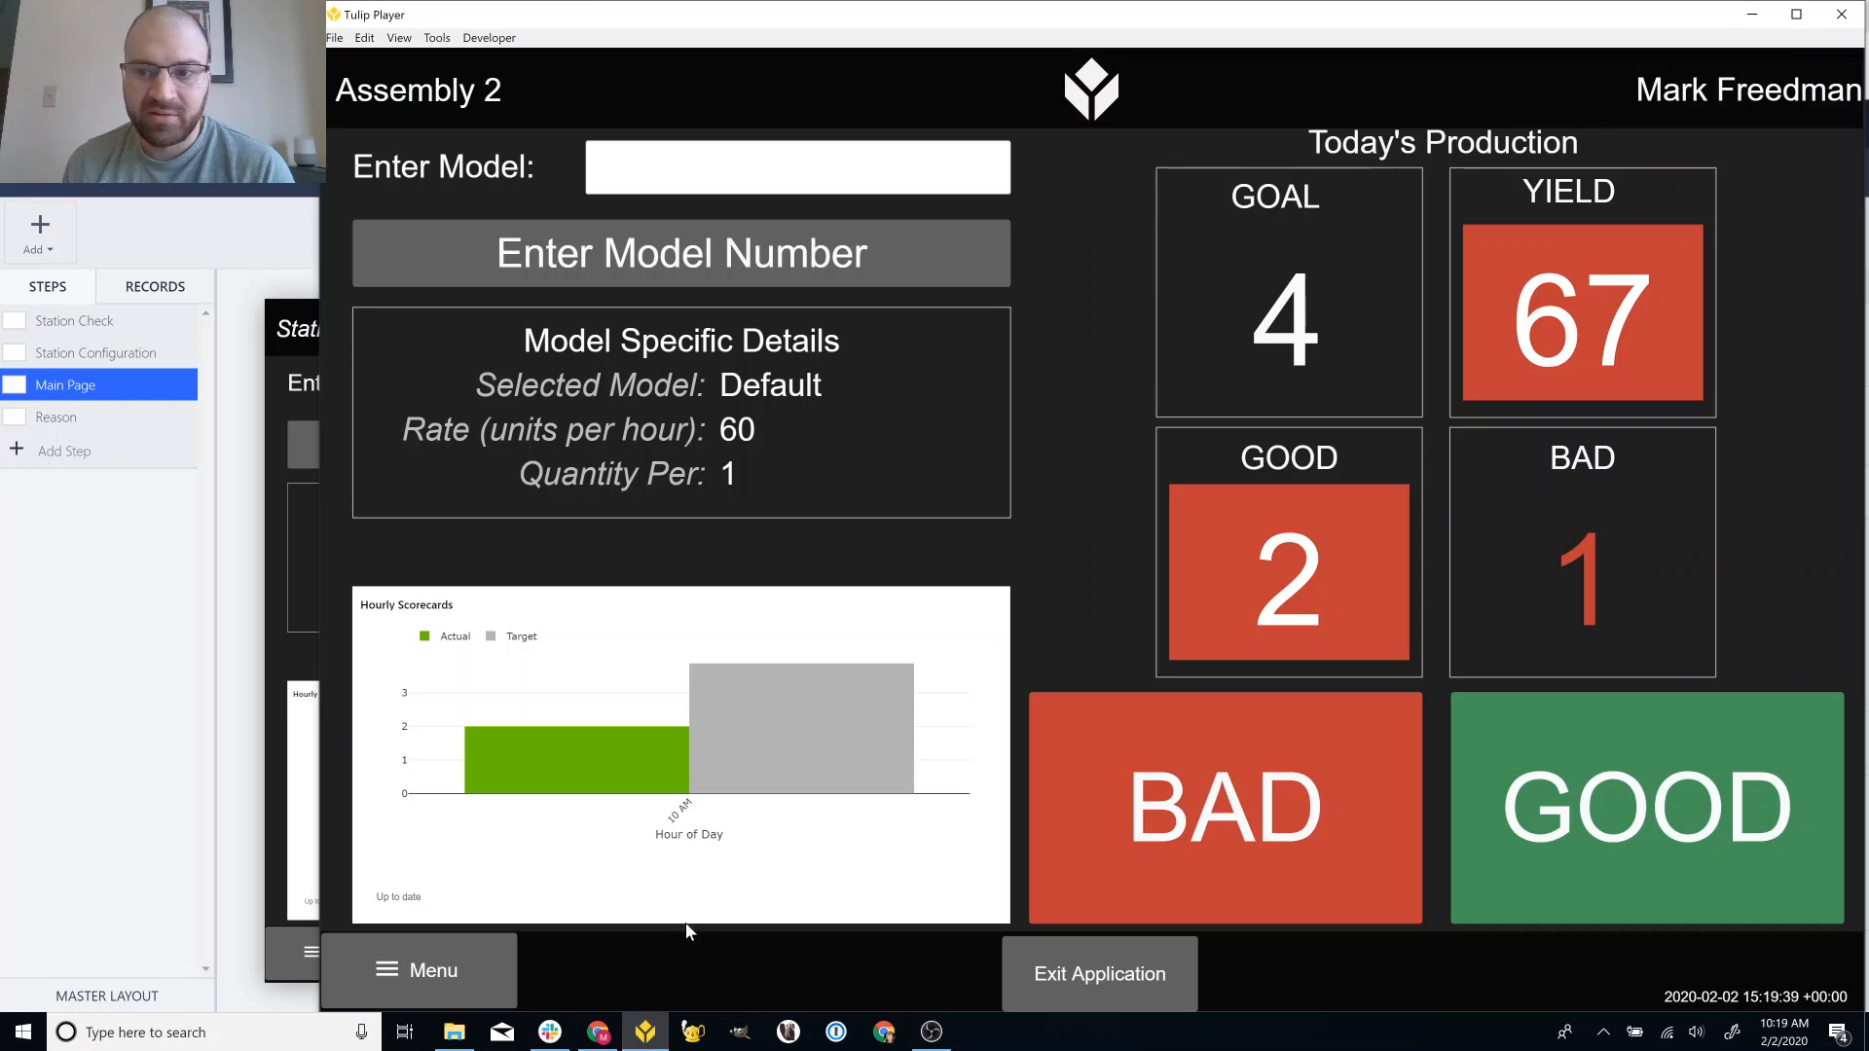
Log seven more good units so GOOD reaches 9 and YIELD turns green at 90, then return to the editor.
{"action": "mouse_move", "coordinate": [750, 732]}
{"action": "mouse_move", "coordinate": [644, 765]}
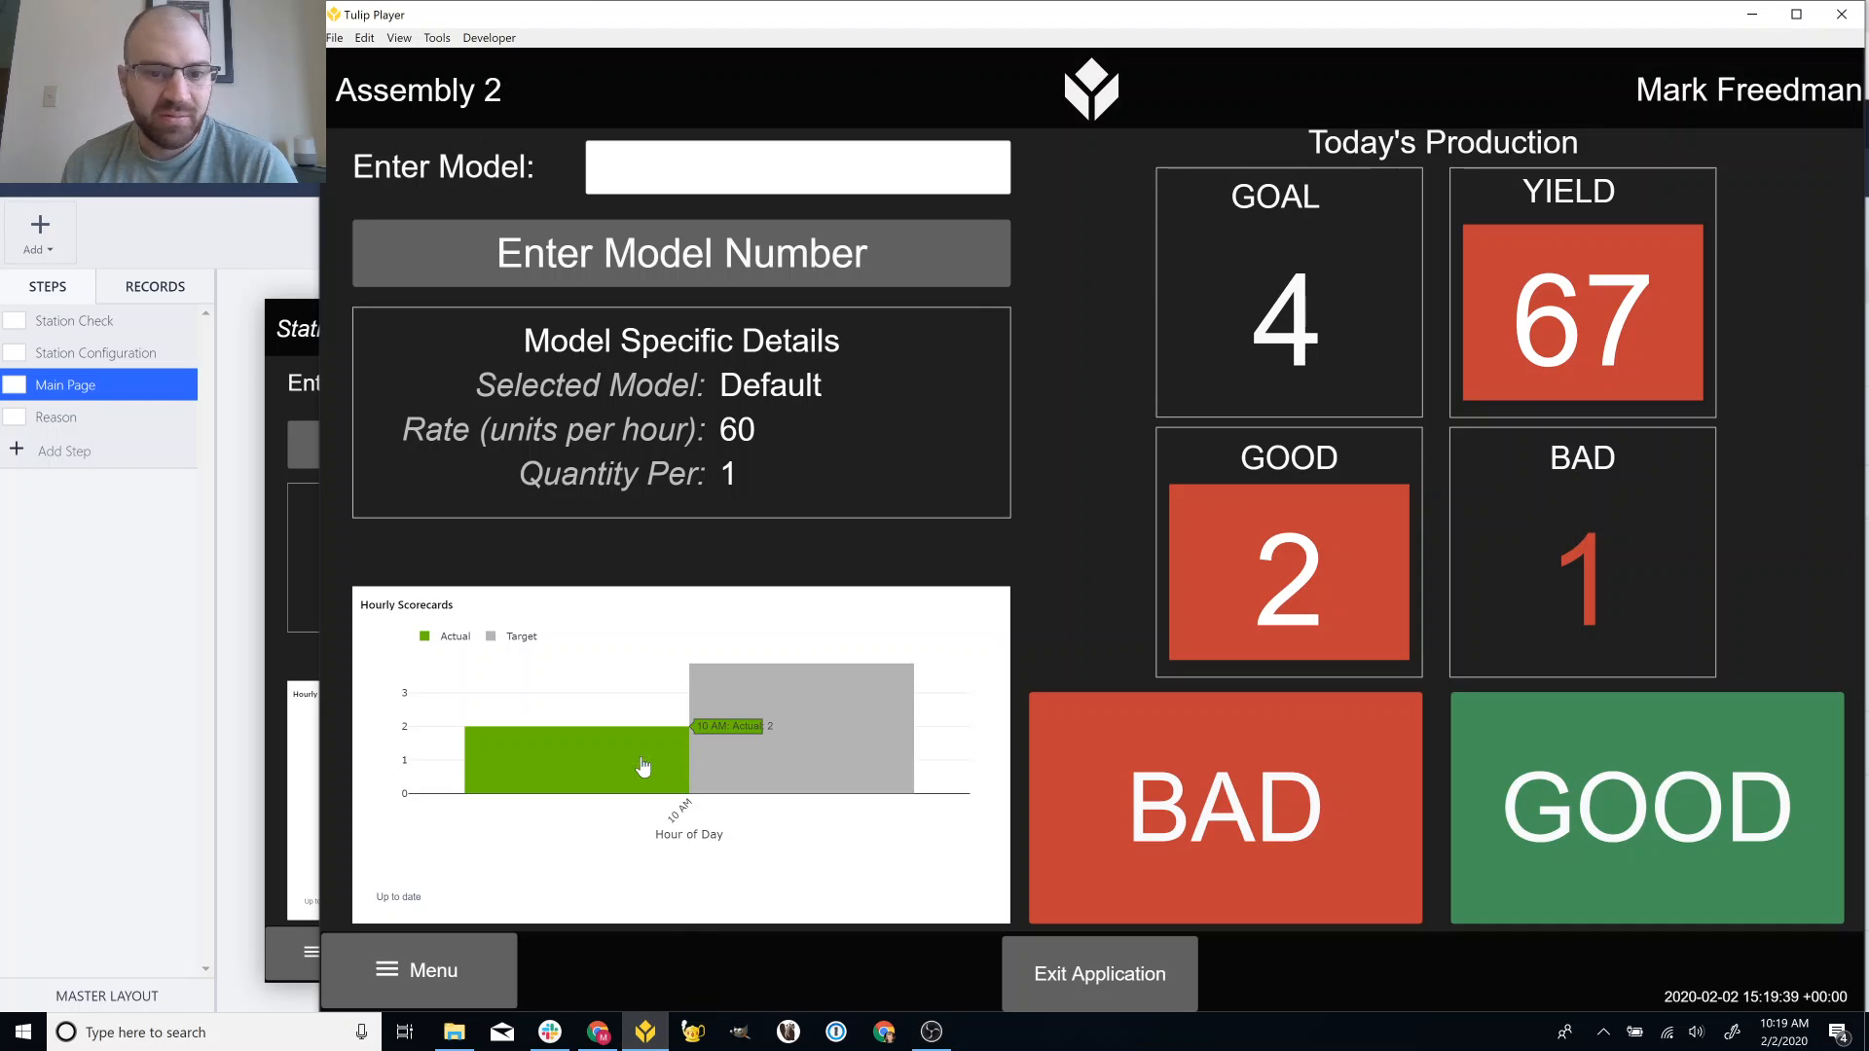
{"action": "left_click", "coordinate": [1570, 861]}
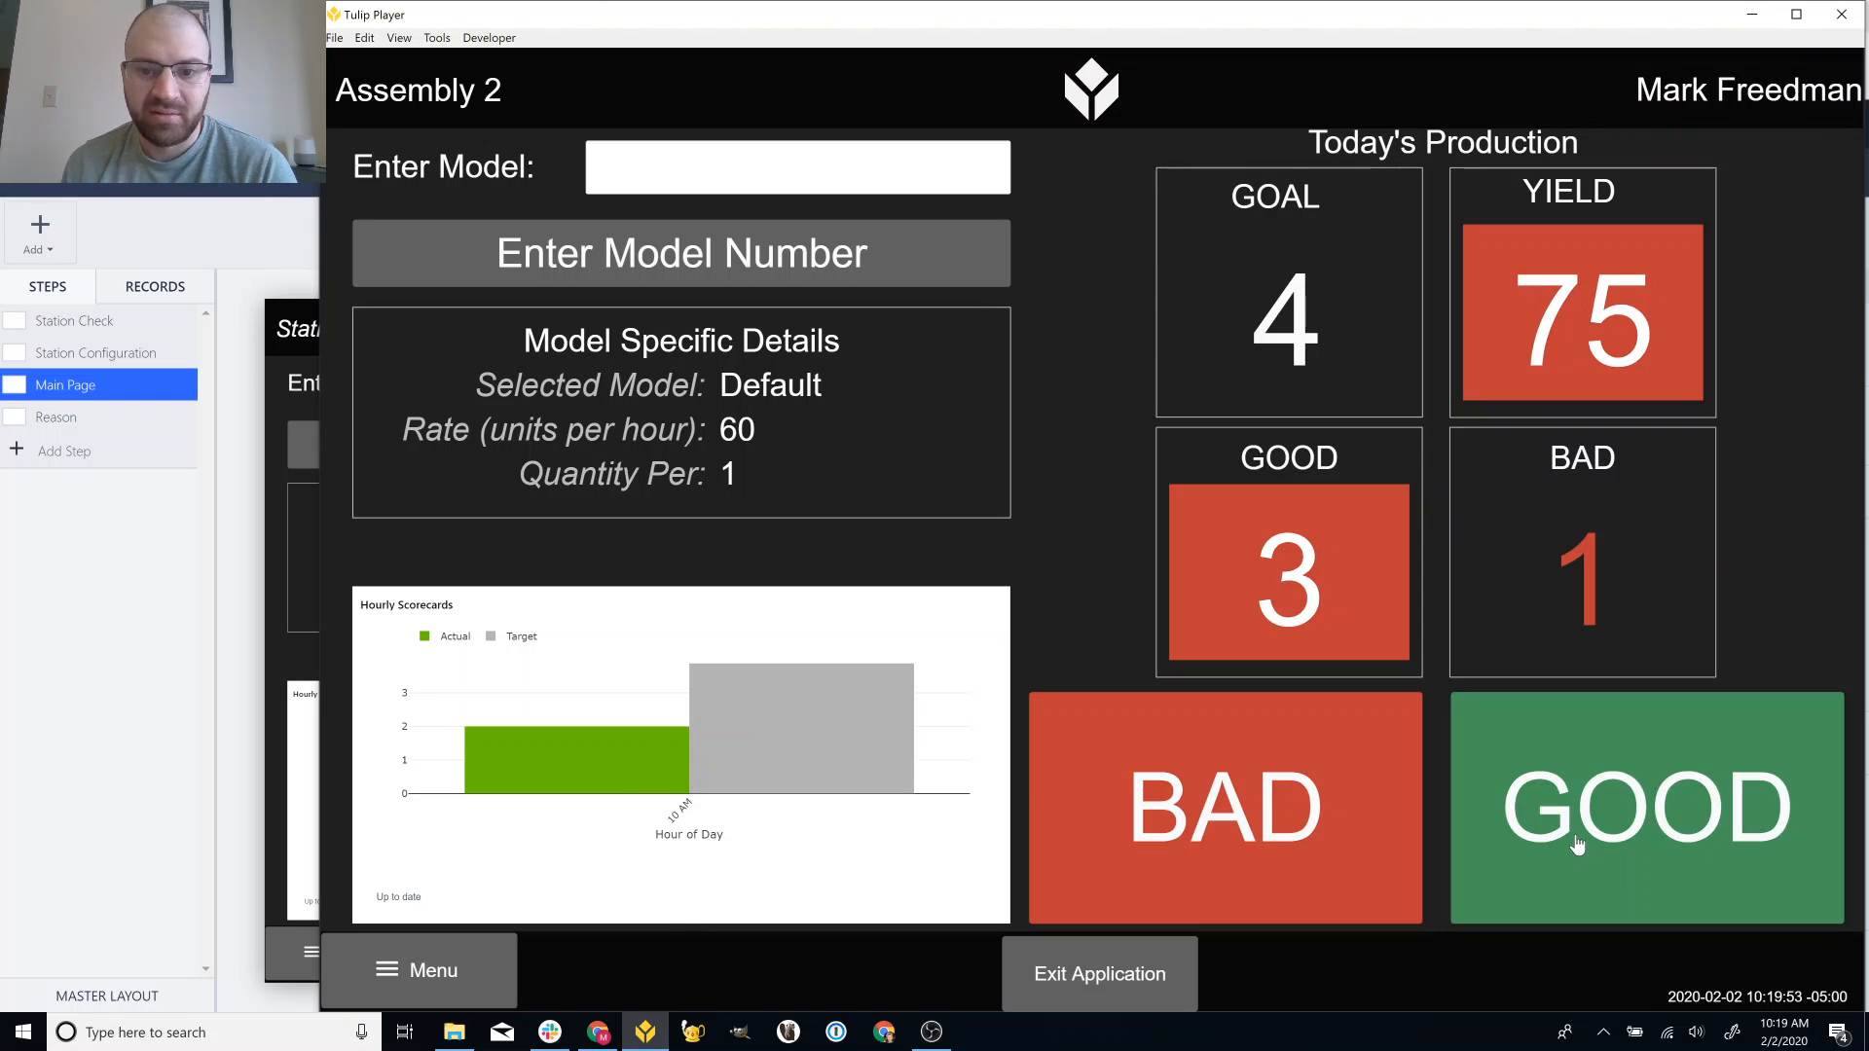
{"action": "left_click", "coordinate": [1578, 842]}
{"action": "left_click", "coordinate": [1575, 841]}
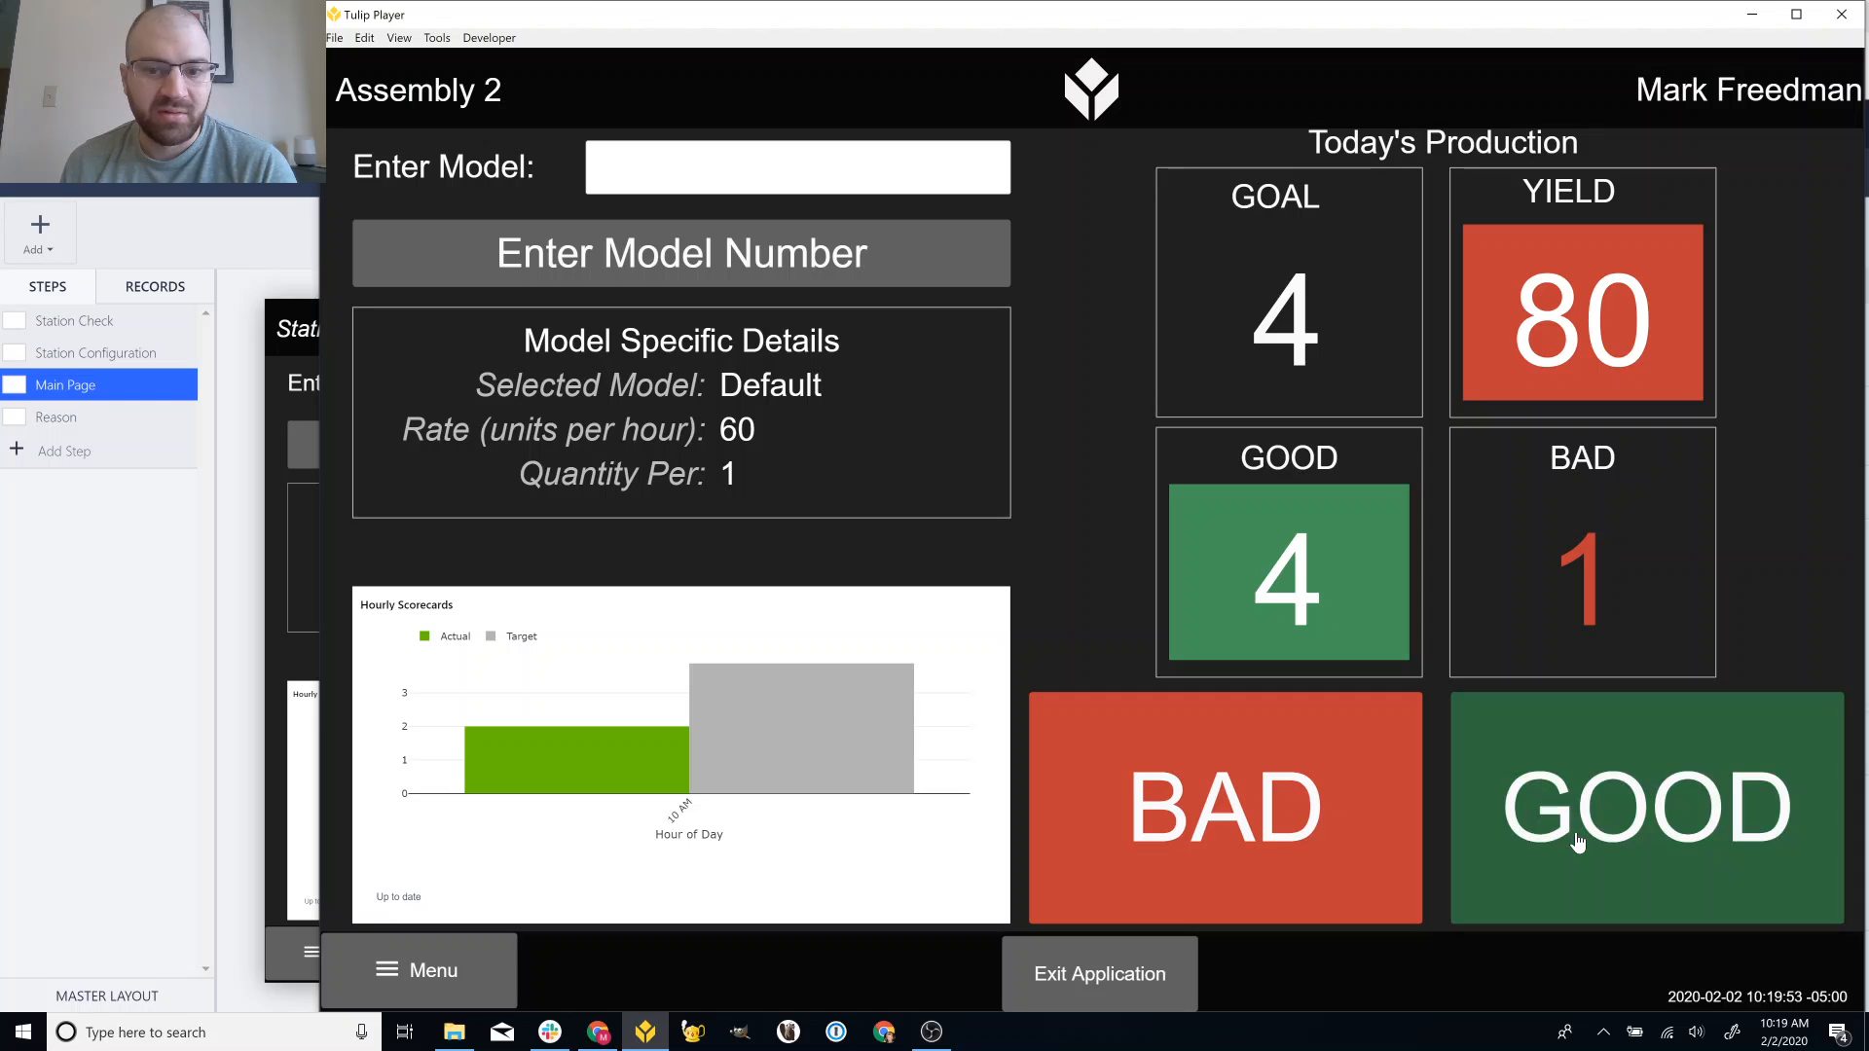
{"action": "left_click", "coordinate": [1562, 837]}
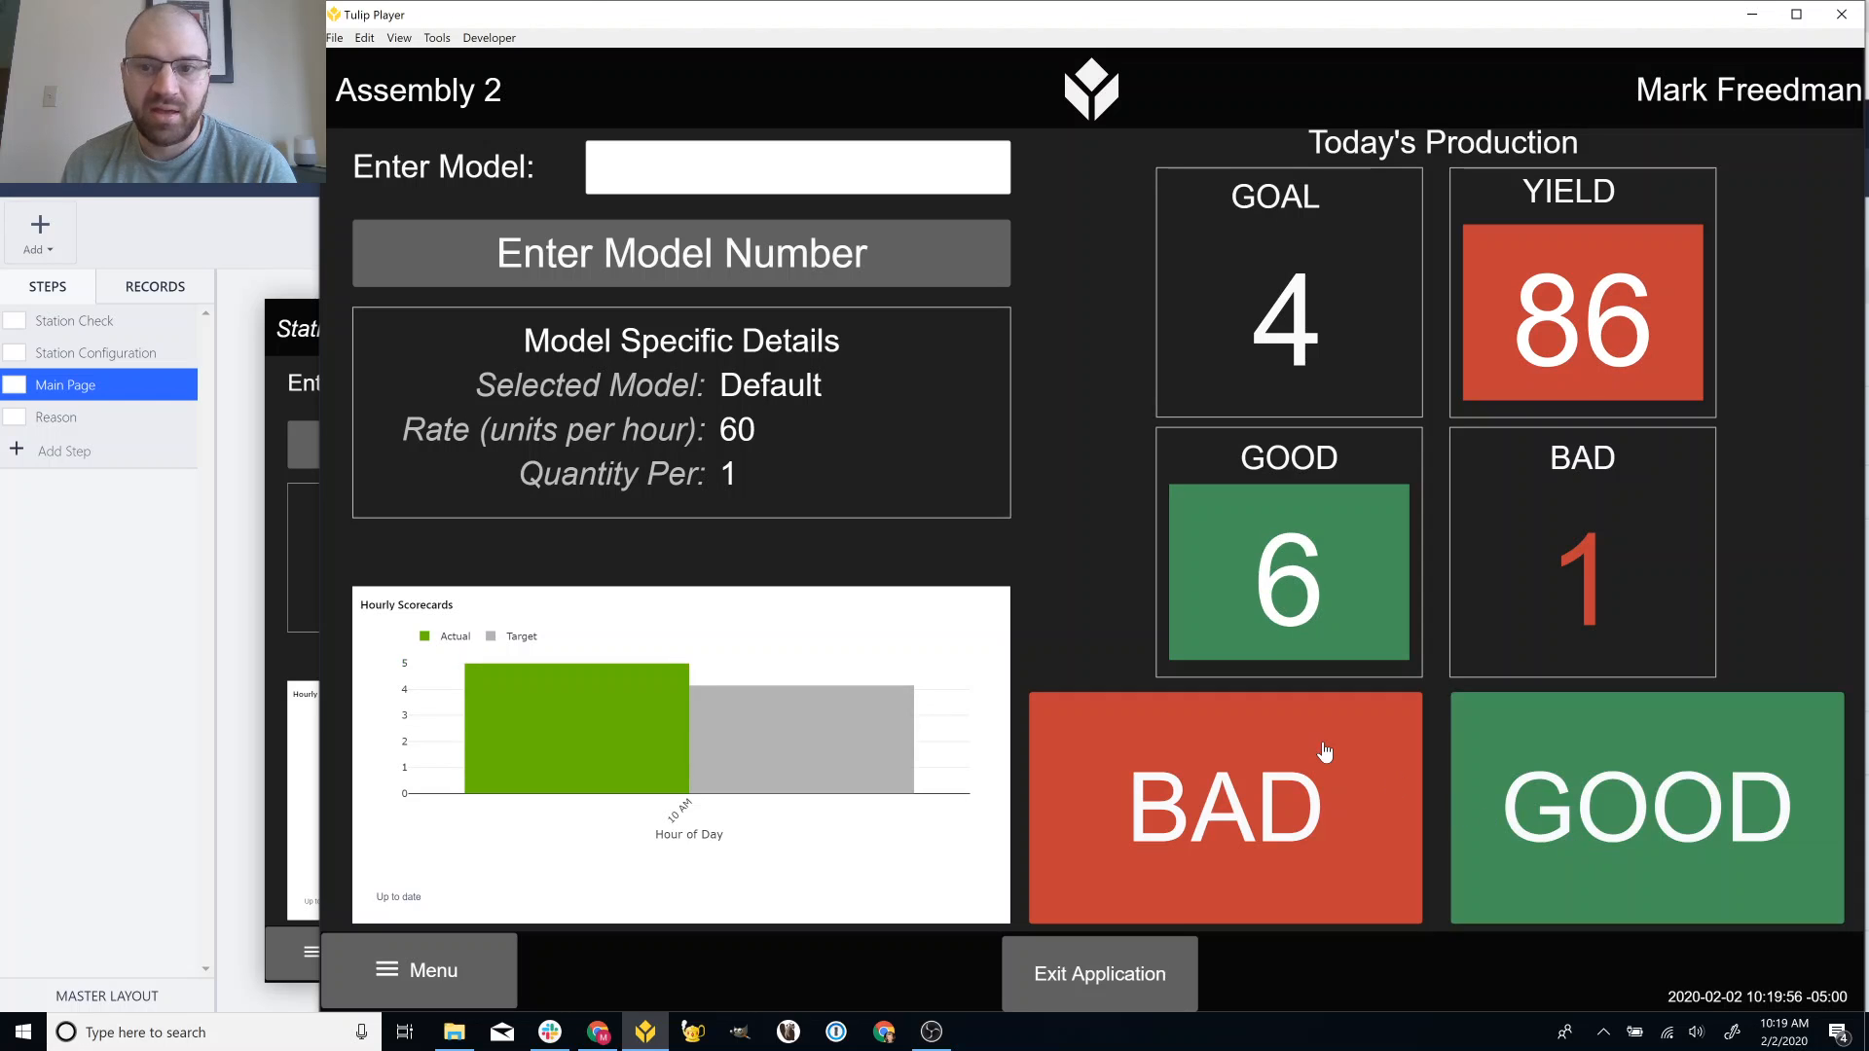
{"action": "left_click", "coordinate": [1535, 780]}
{"action": "left_click", "coordinate": [1536, 779]}
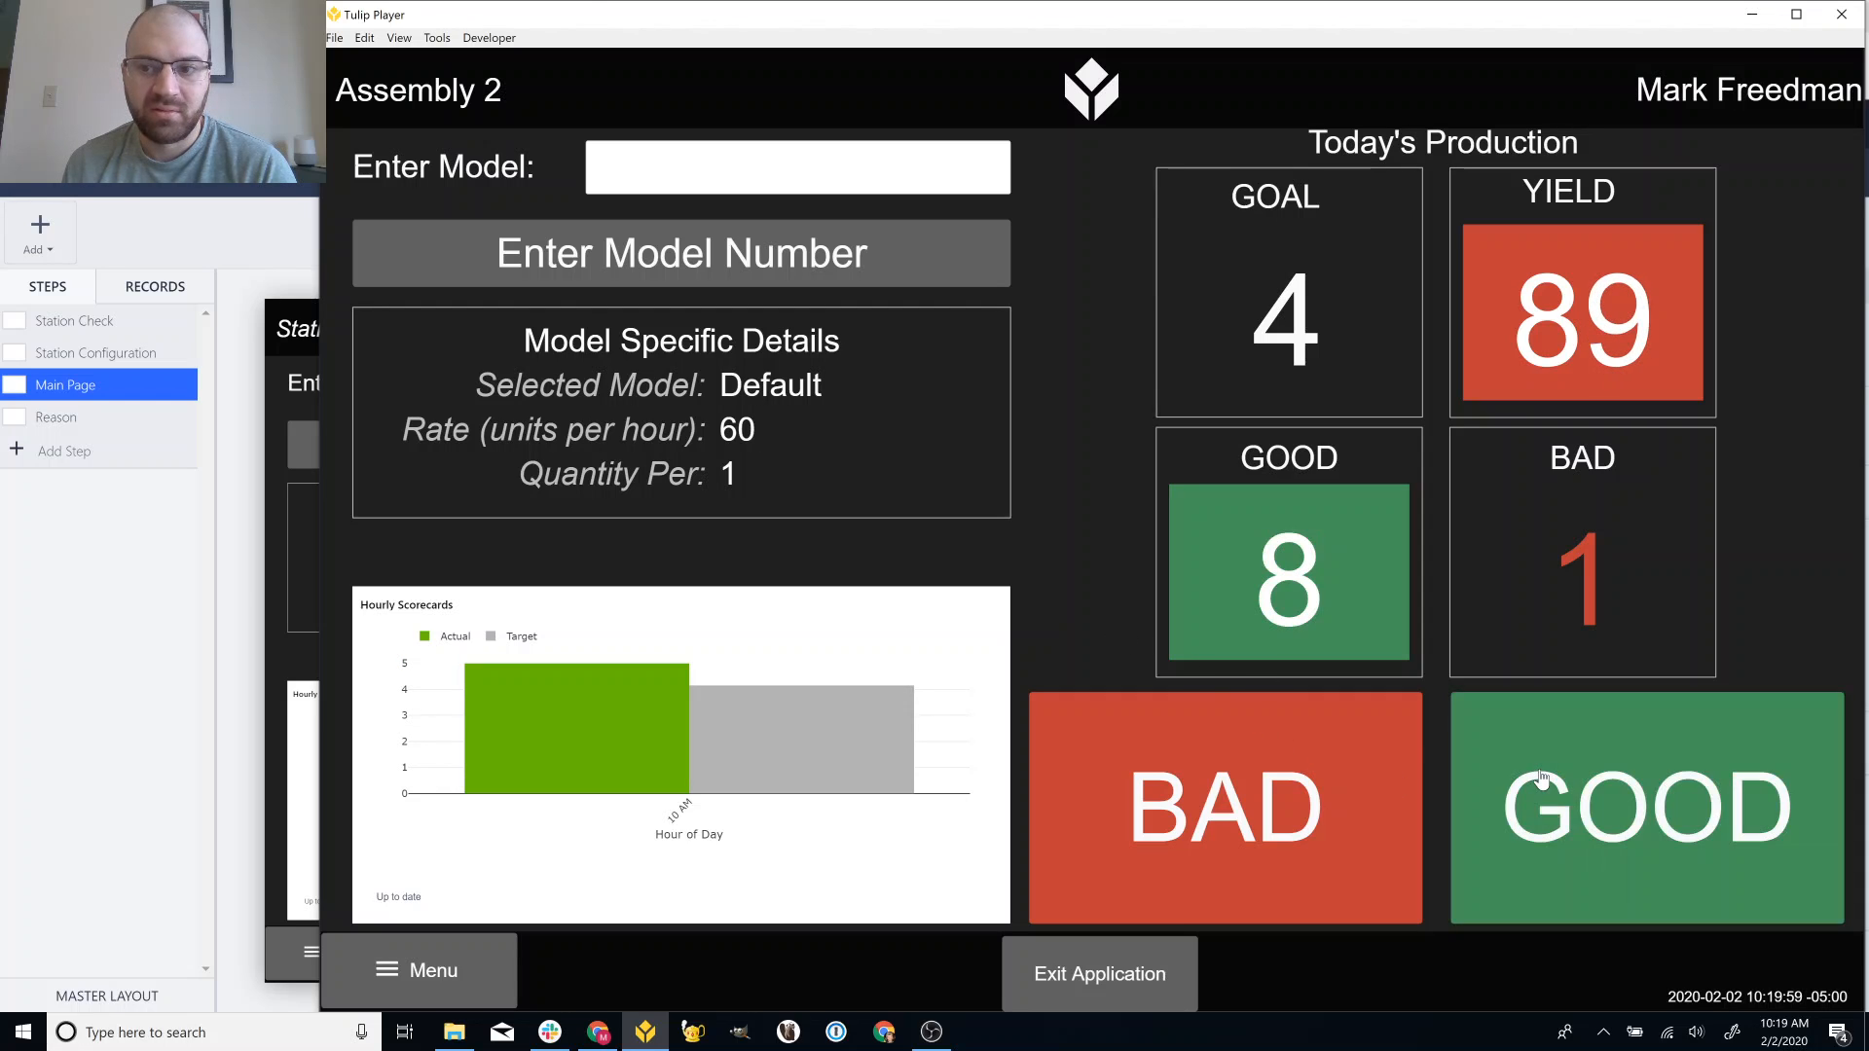
{"action": "left_click", "coordinate": [1541, 776]}
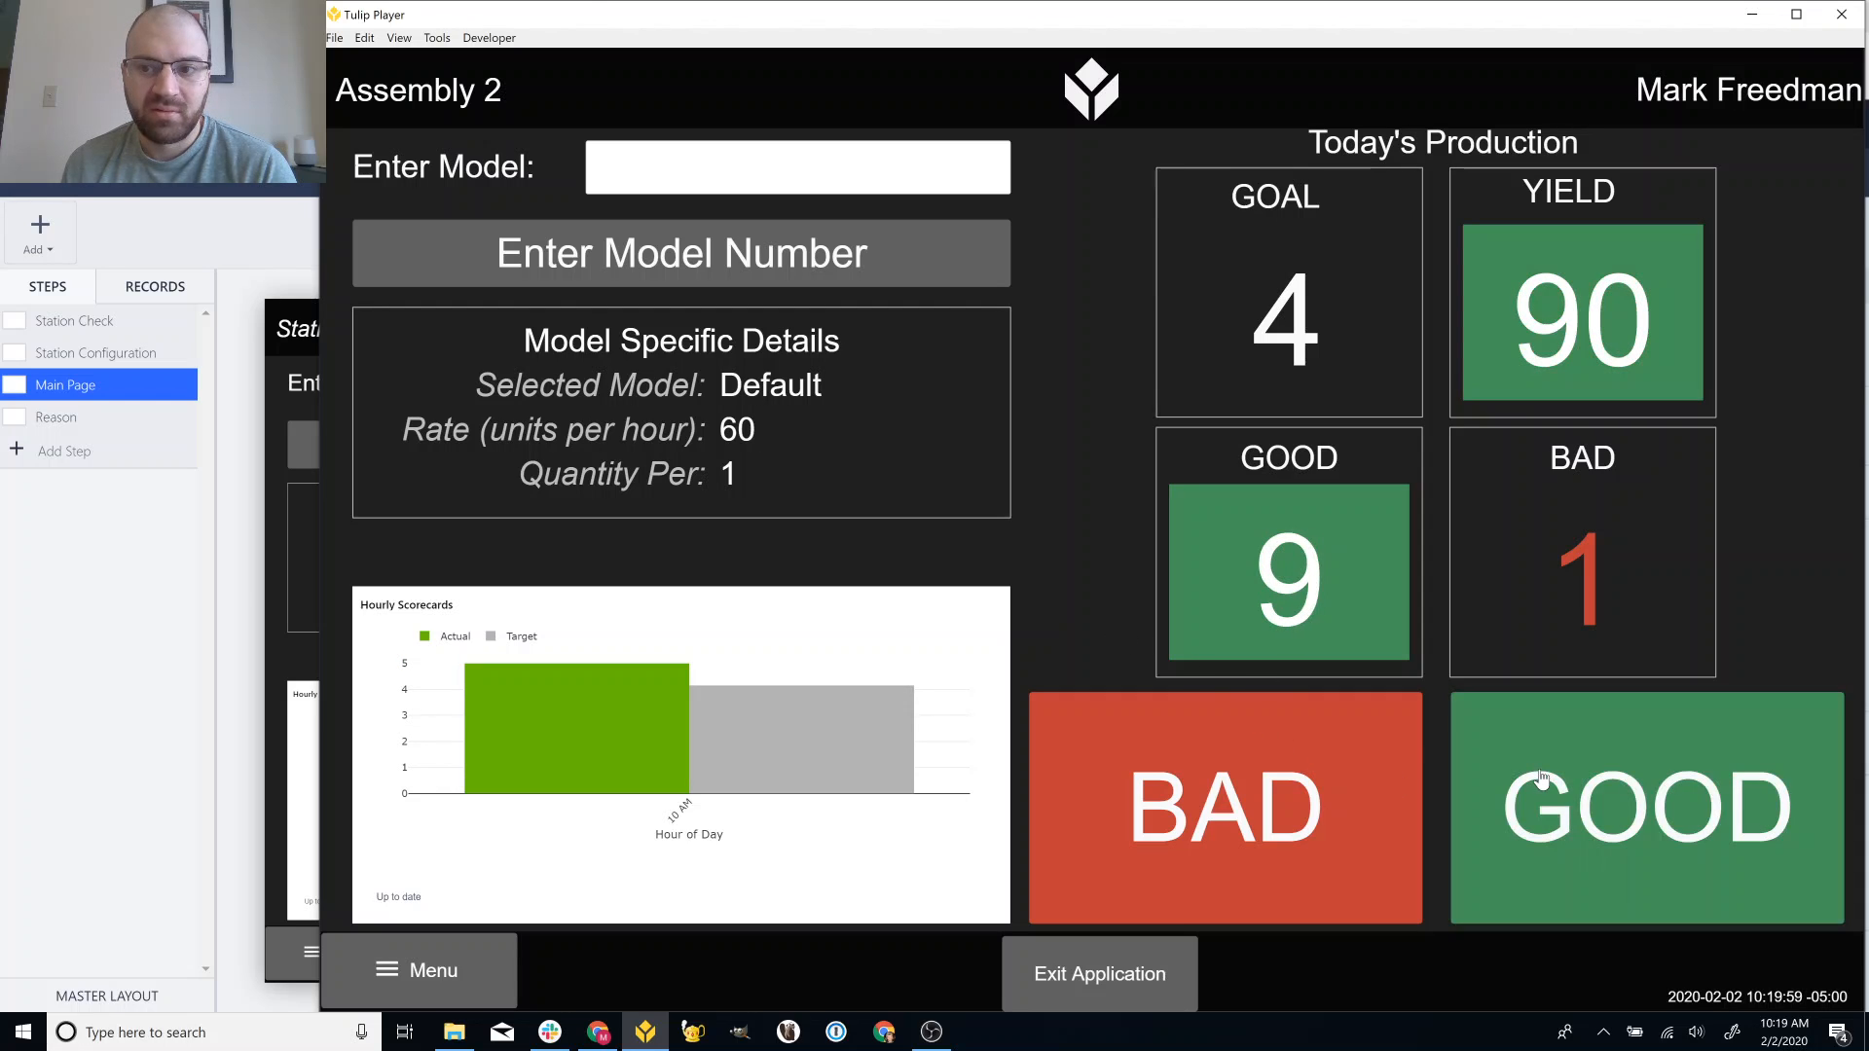
{"action": "left_click", "coordinate": [259, 275]}
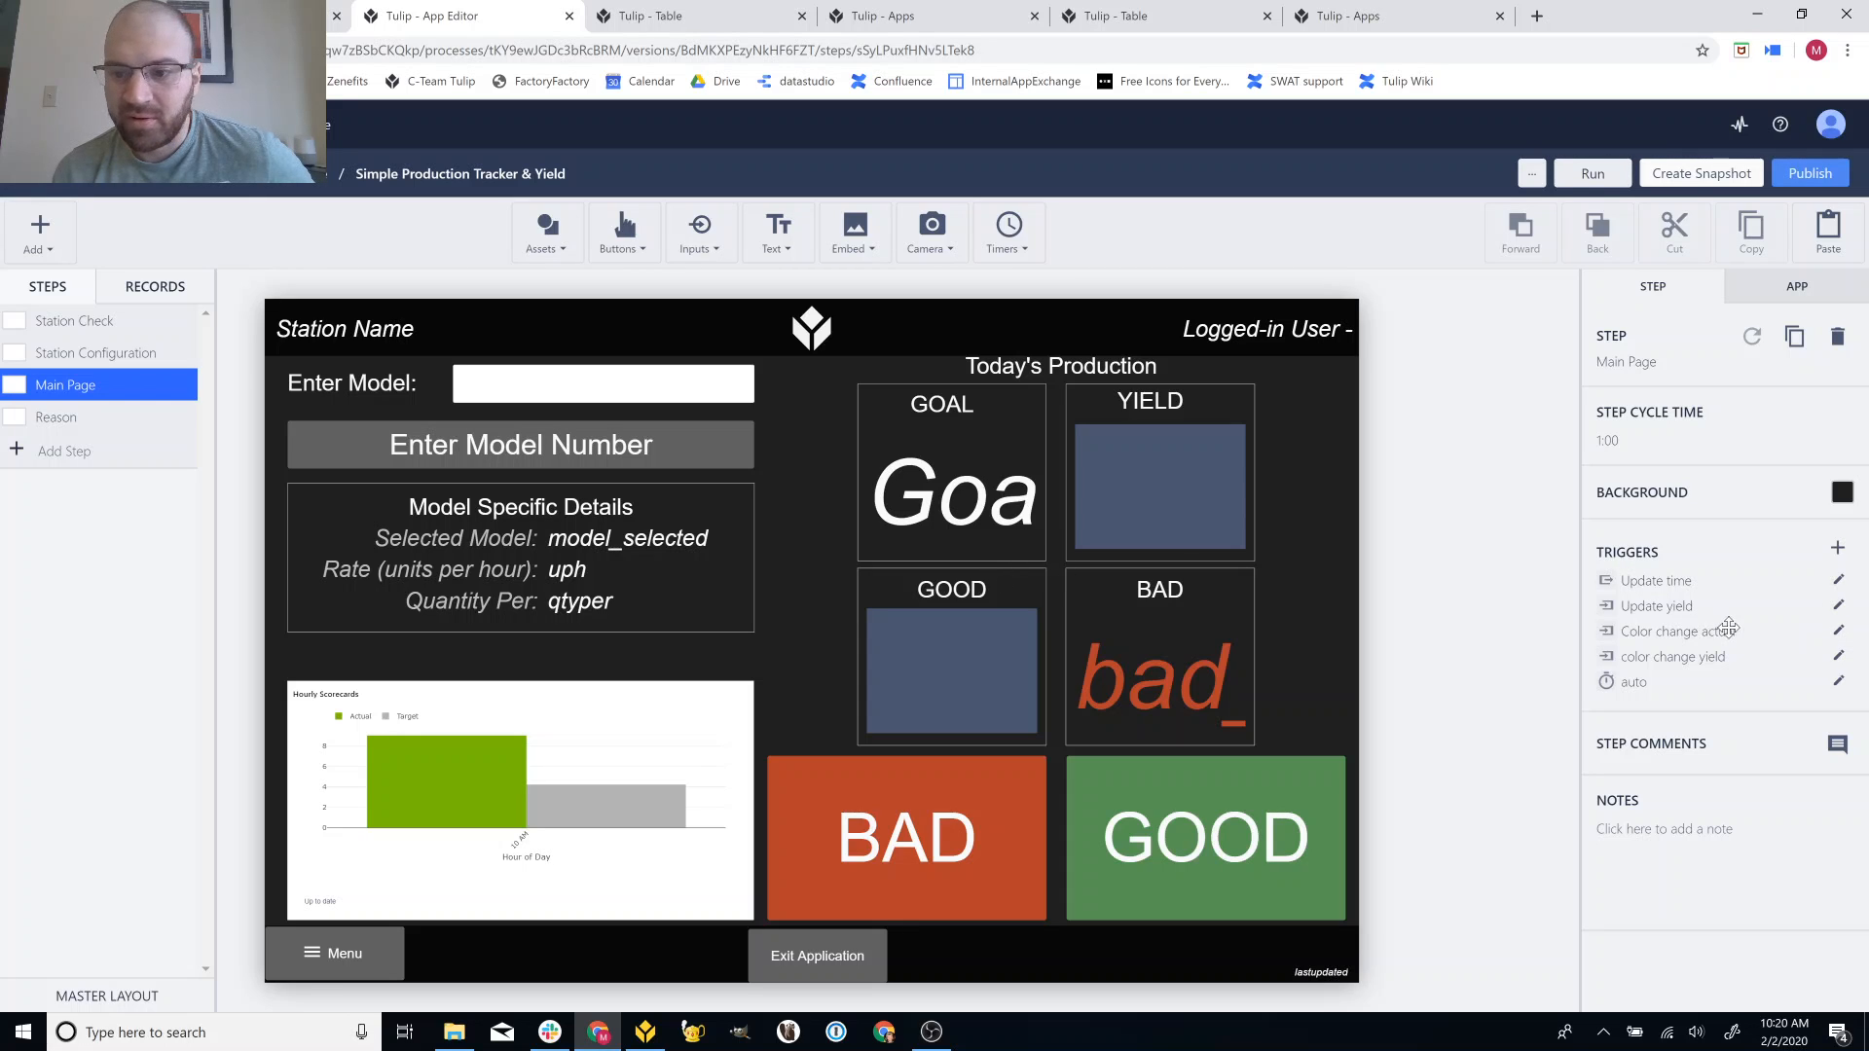
{"action": "left_click", "coordinate": [1839, 657]}
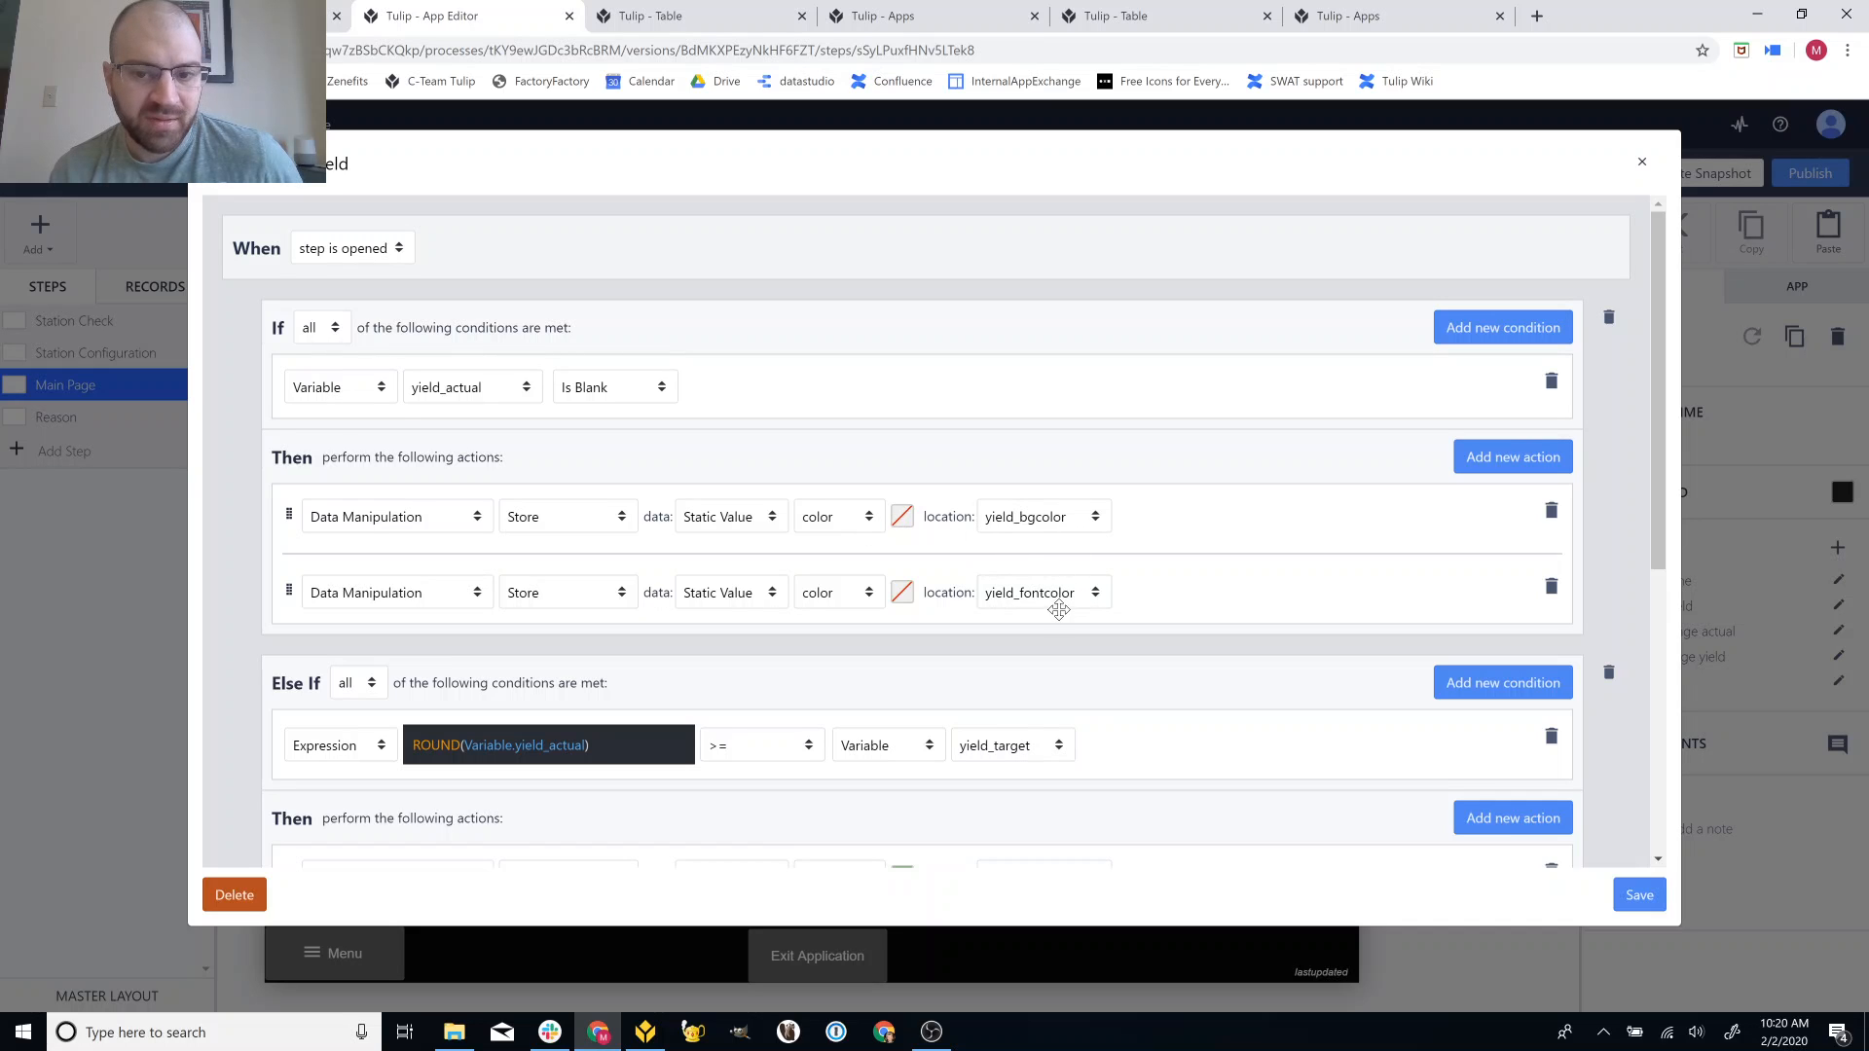
{"action": "scroll", "coordinate": [1055, 608], "scroll_direction": "down", "scroll_amount": 3}
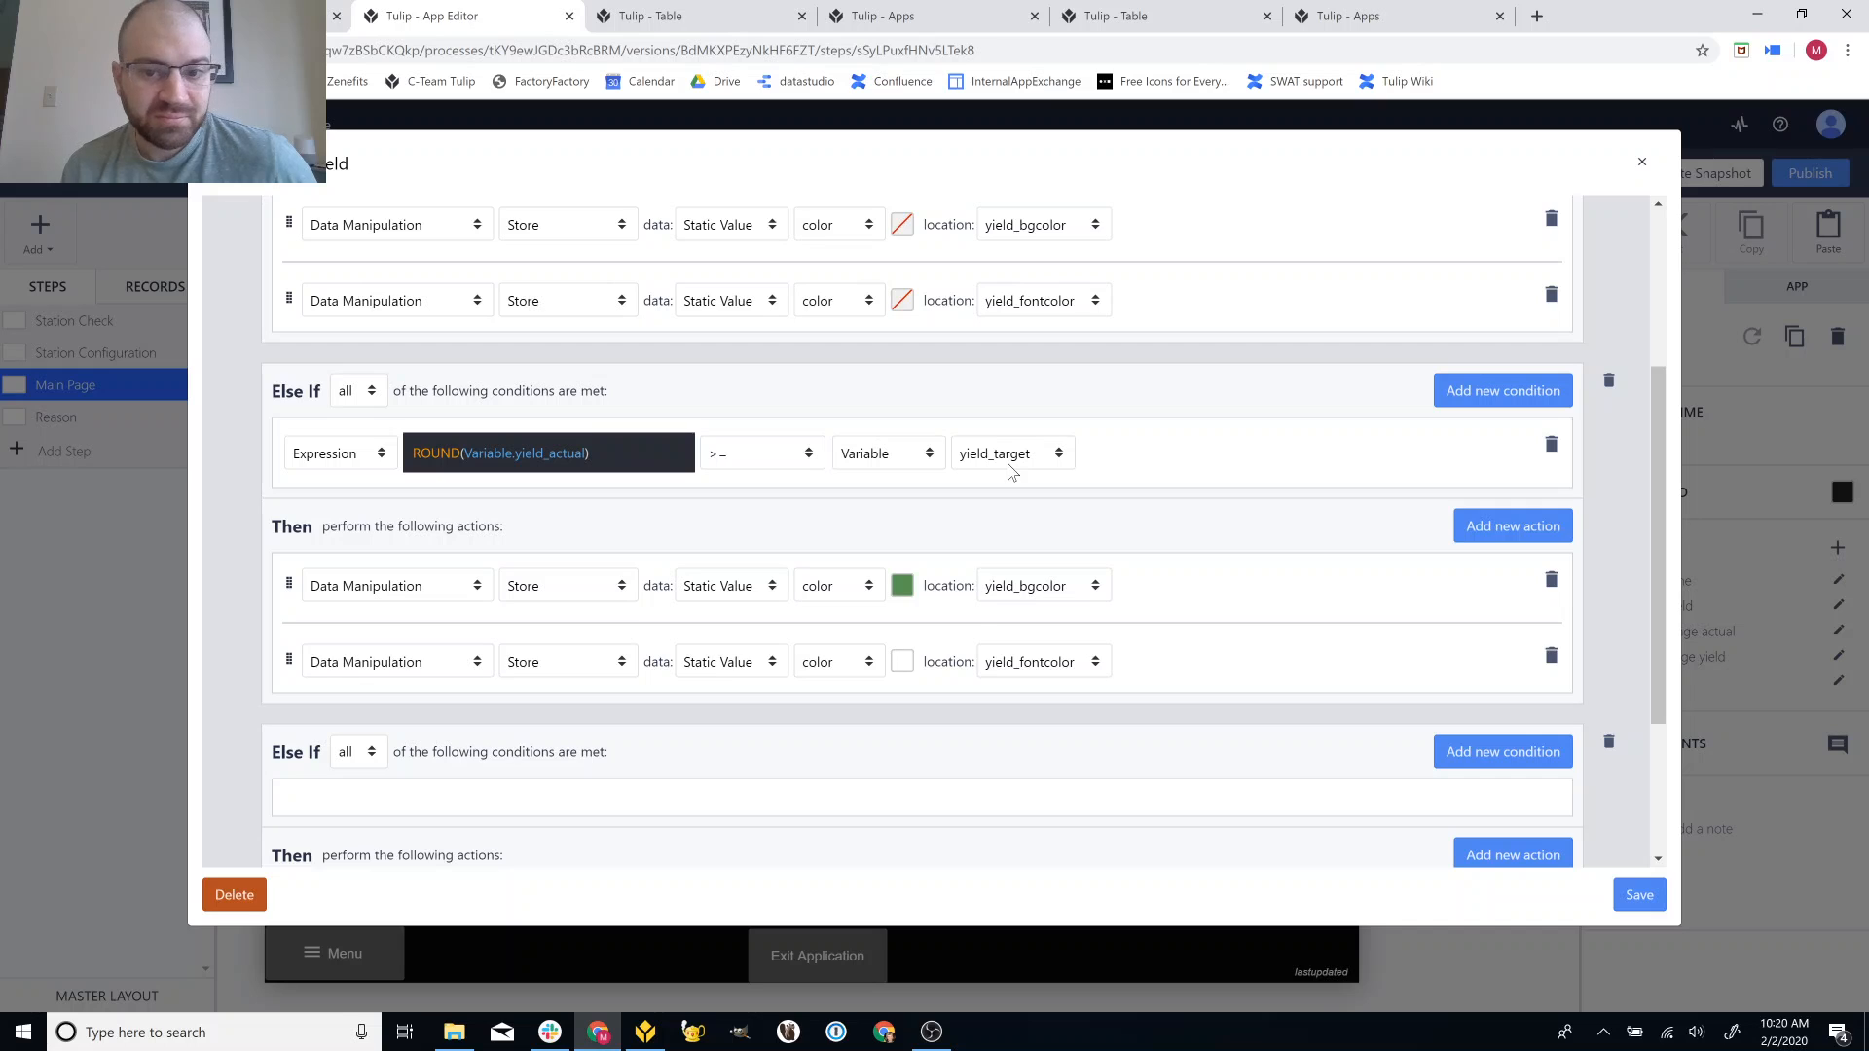
{"action": "scroll", "coordinate": [985, 609], "scroll_direction": "down", "scroll_amount": 3}
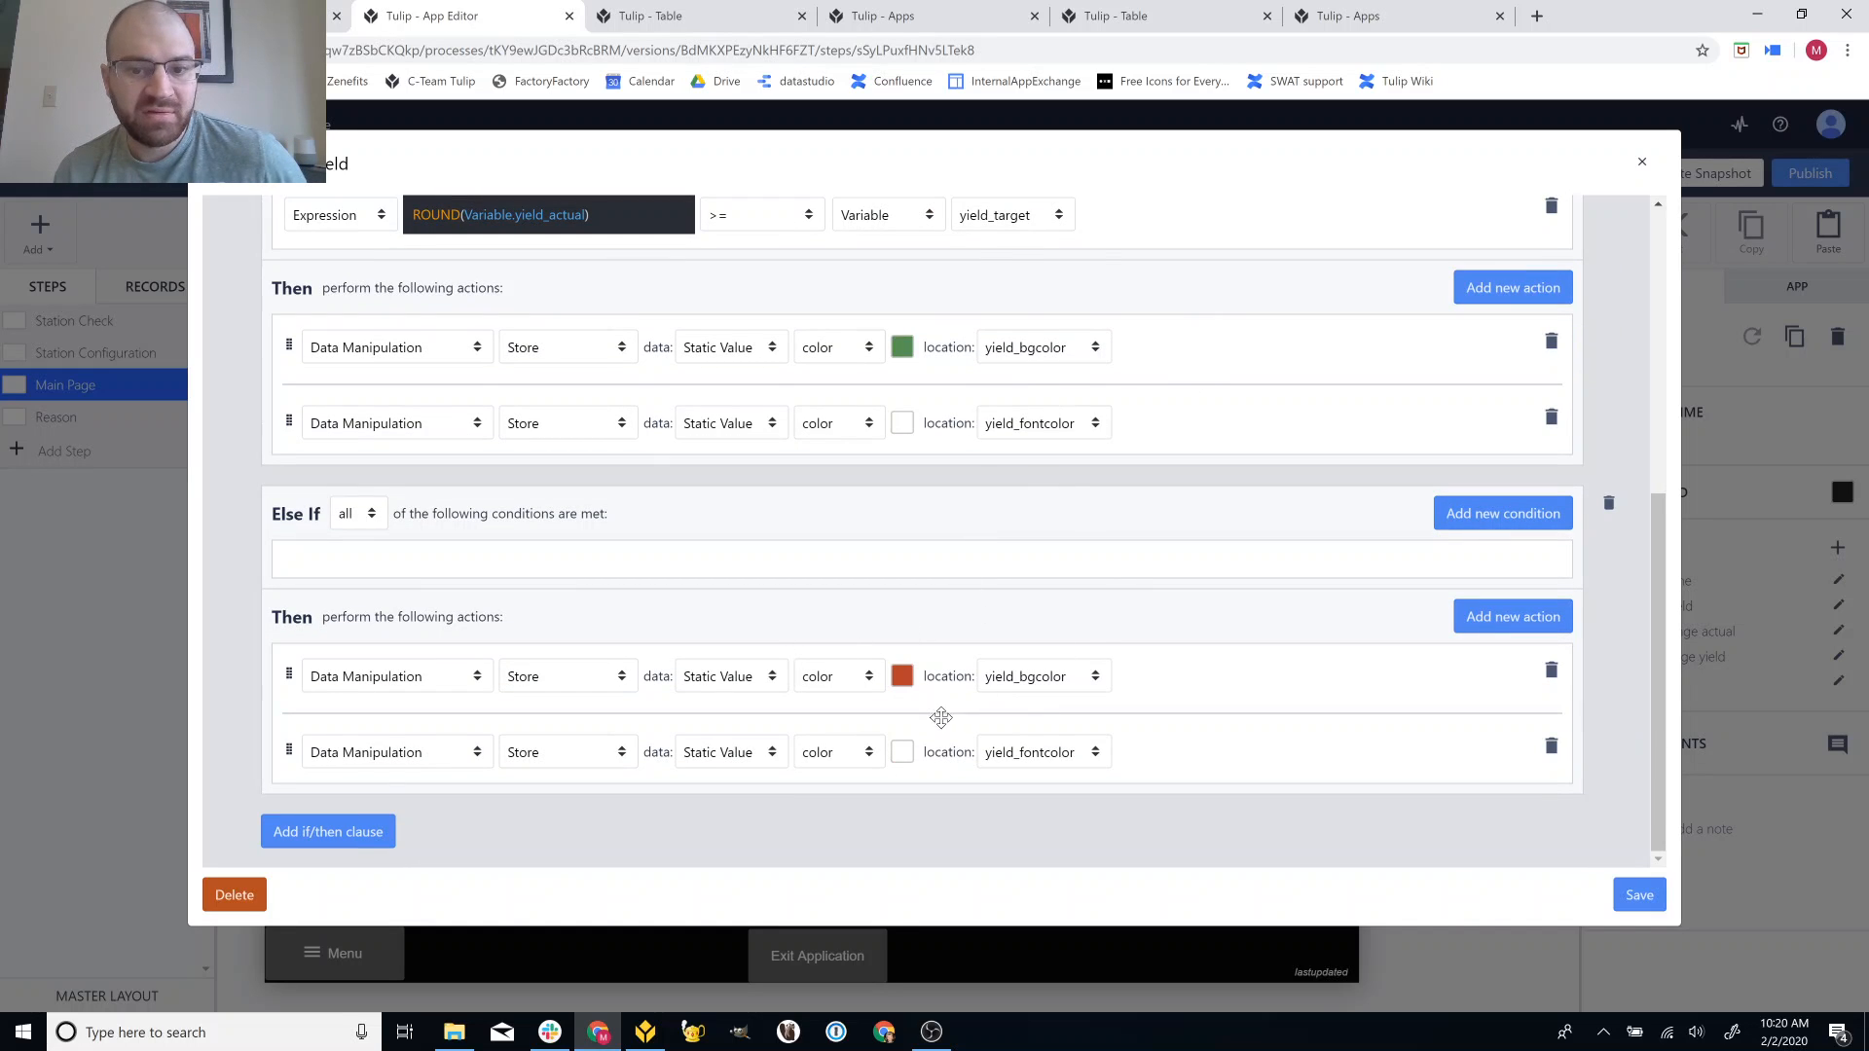
{"action": "left_click", "coordinate": [1637, 892]}
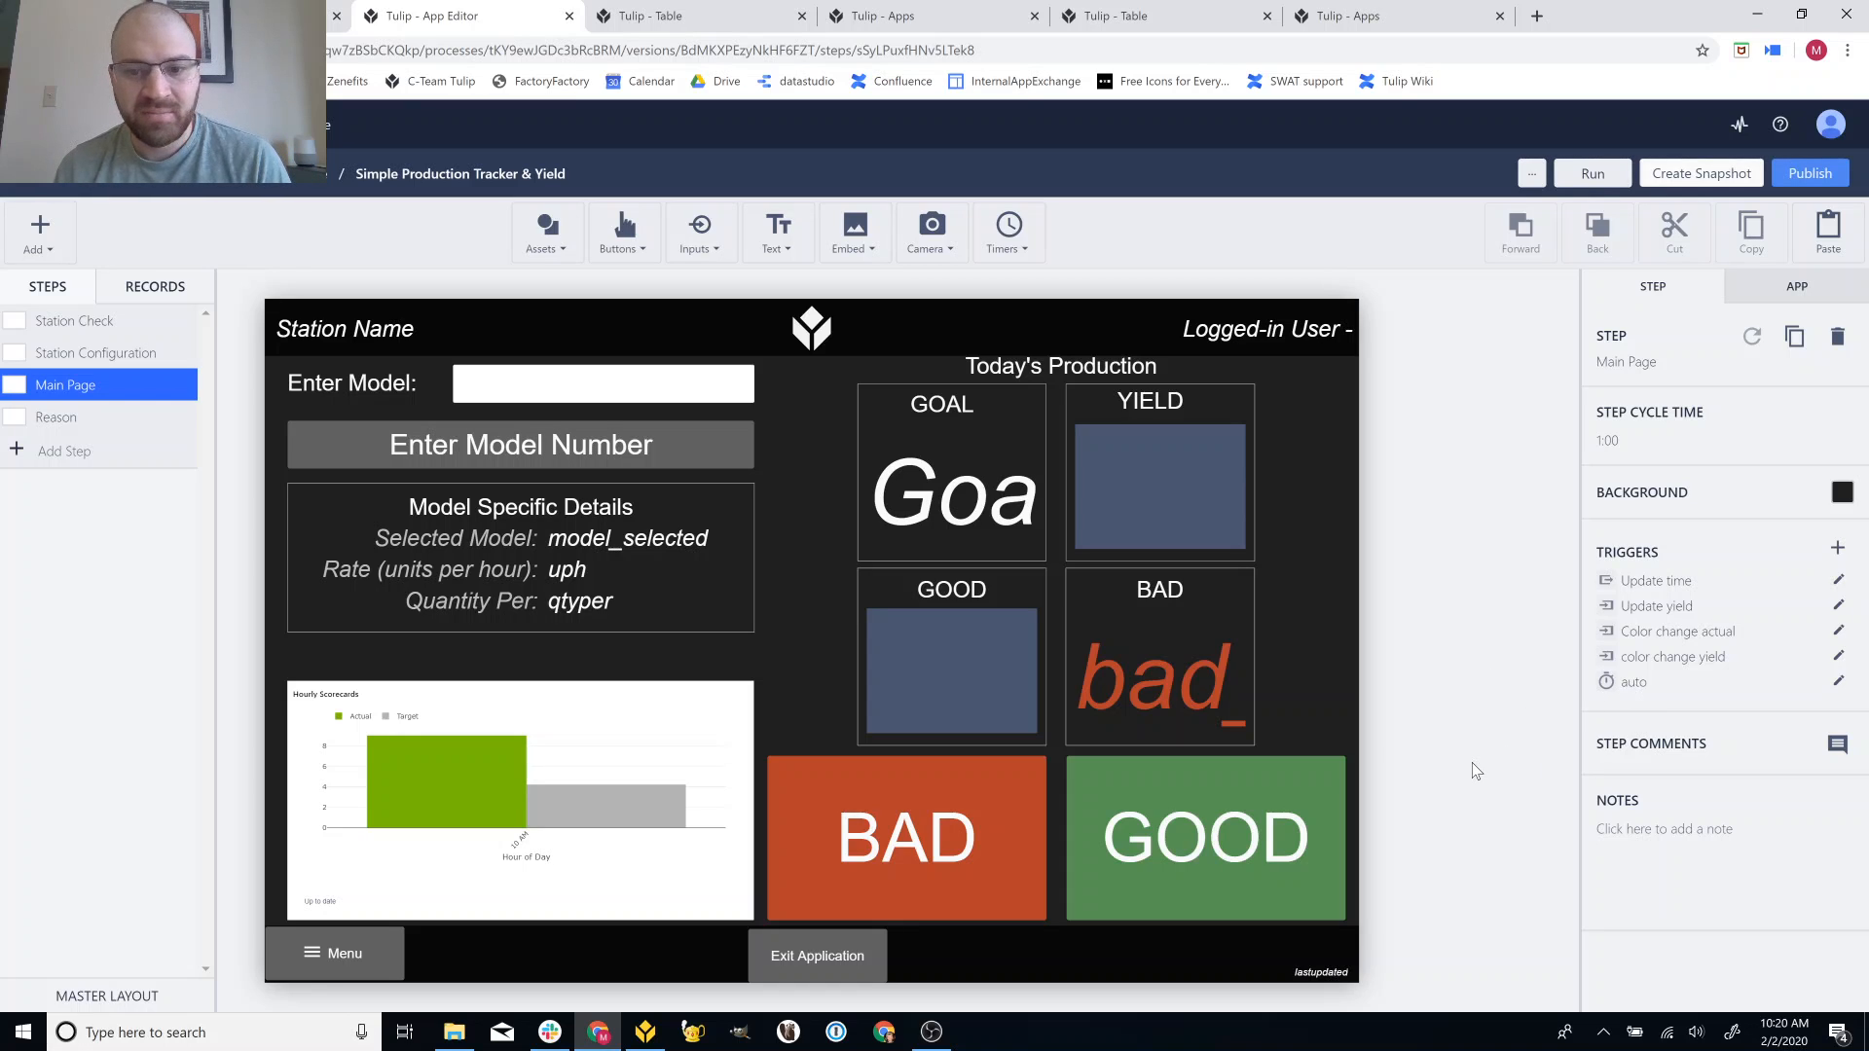
Review the BAD button's trigger that goes to the Reason step, then close it.
{"action": "left_click", "coordinate": [987, 825]}
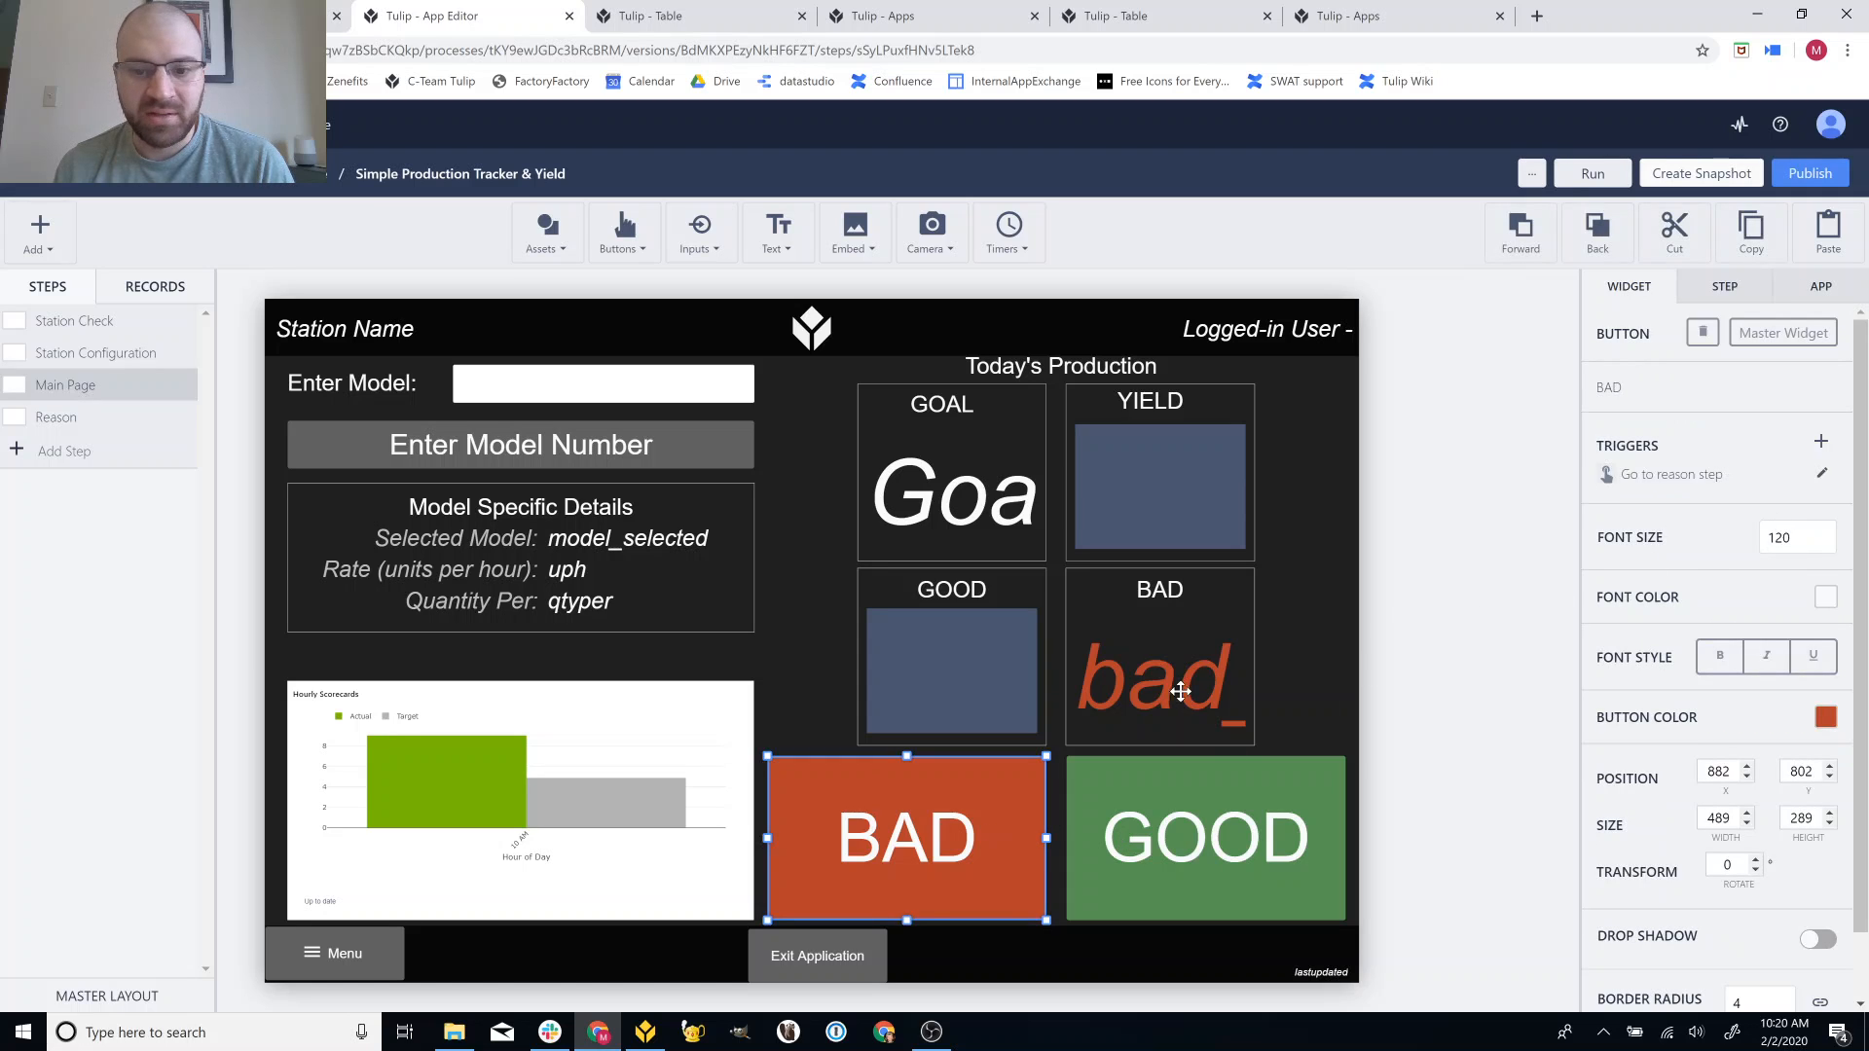
{"action": "left_click", "coordinate": [1824, 476]}
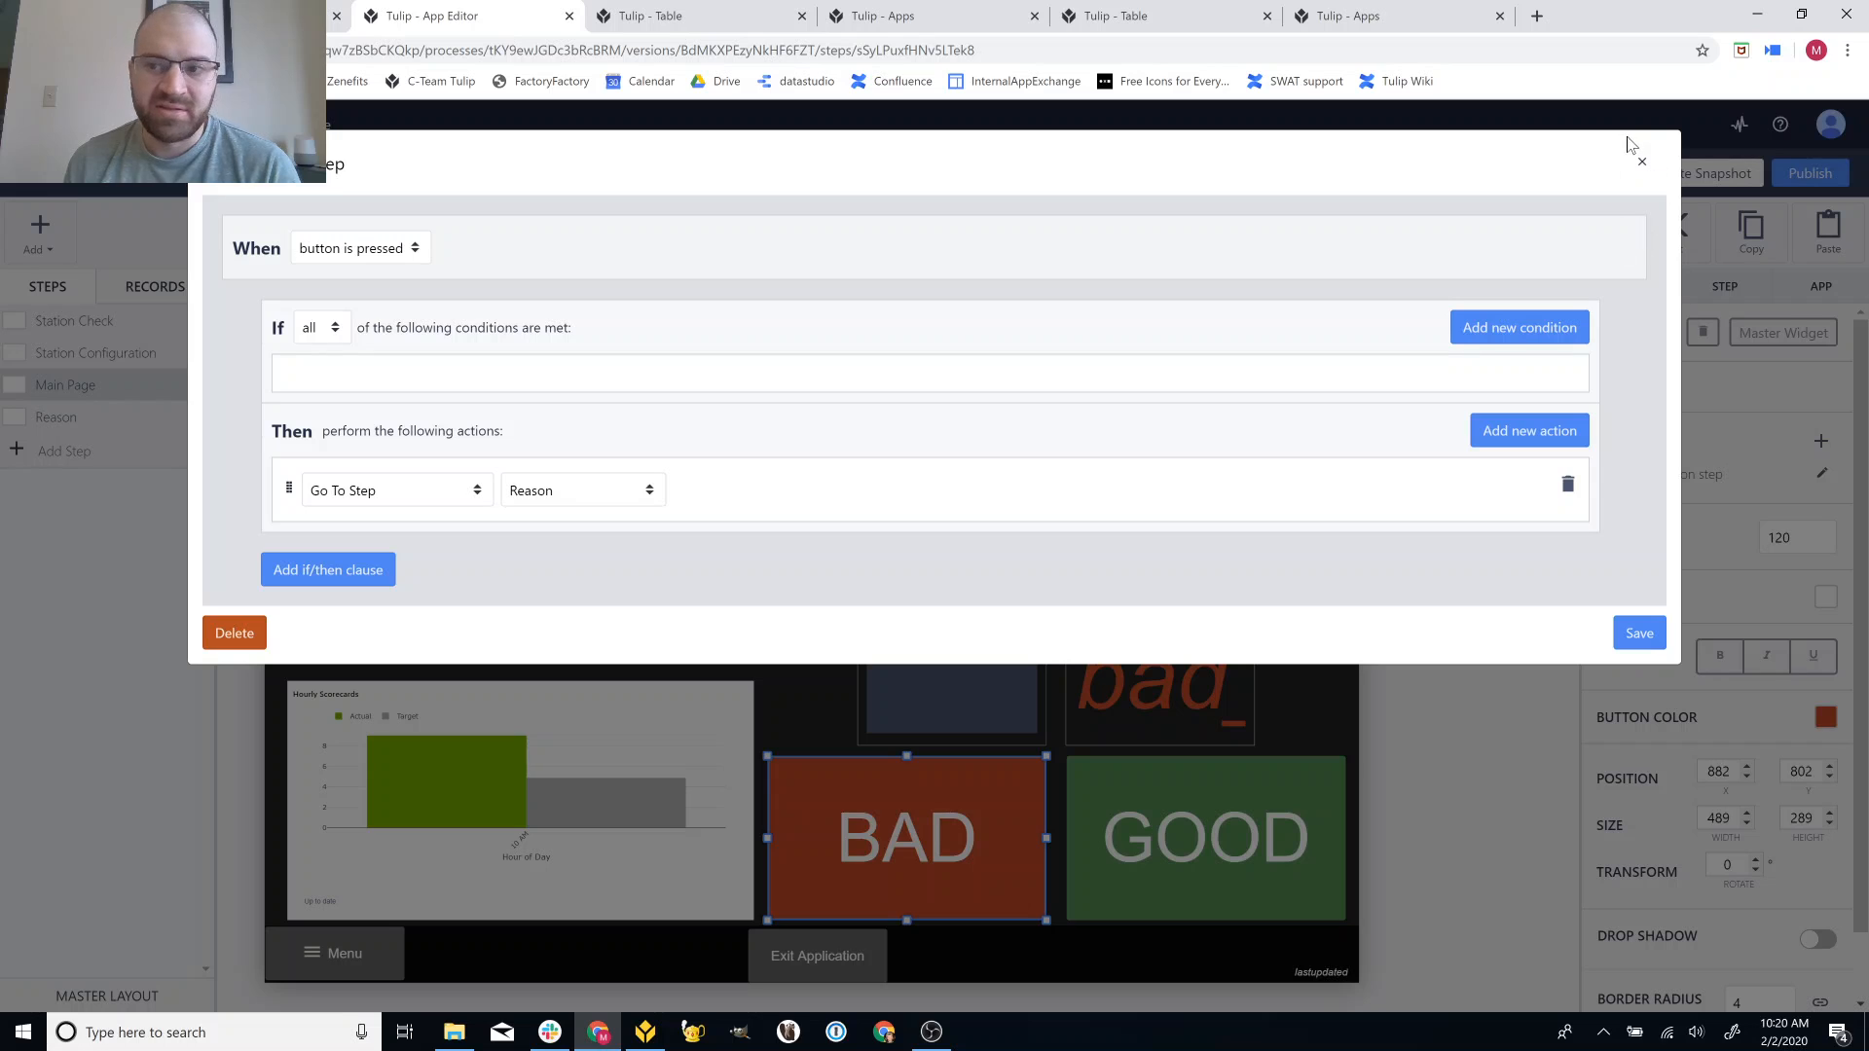
{"action": "left_click", "coordinate": [1642, 161]}
{"action": "left_click", "coordinate": [1476, 654]}
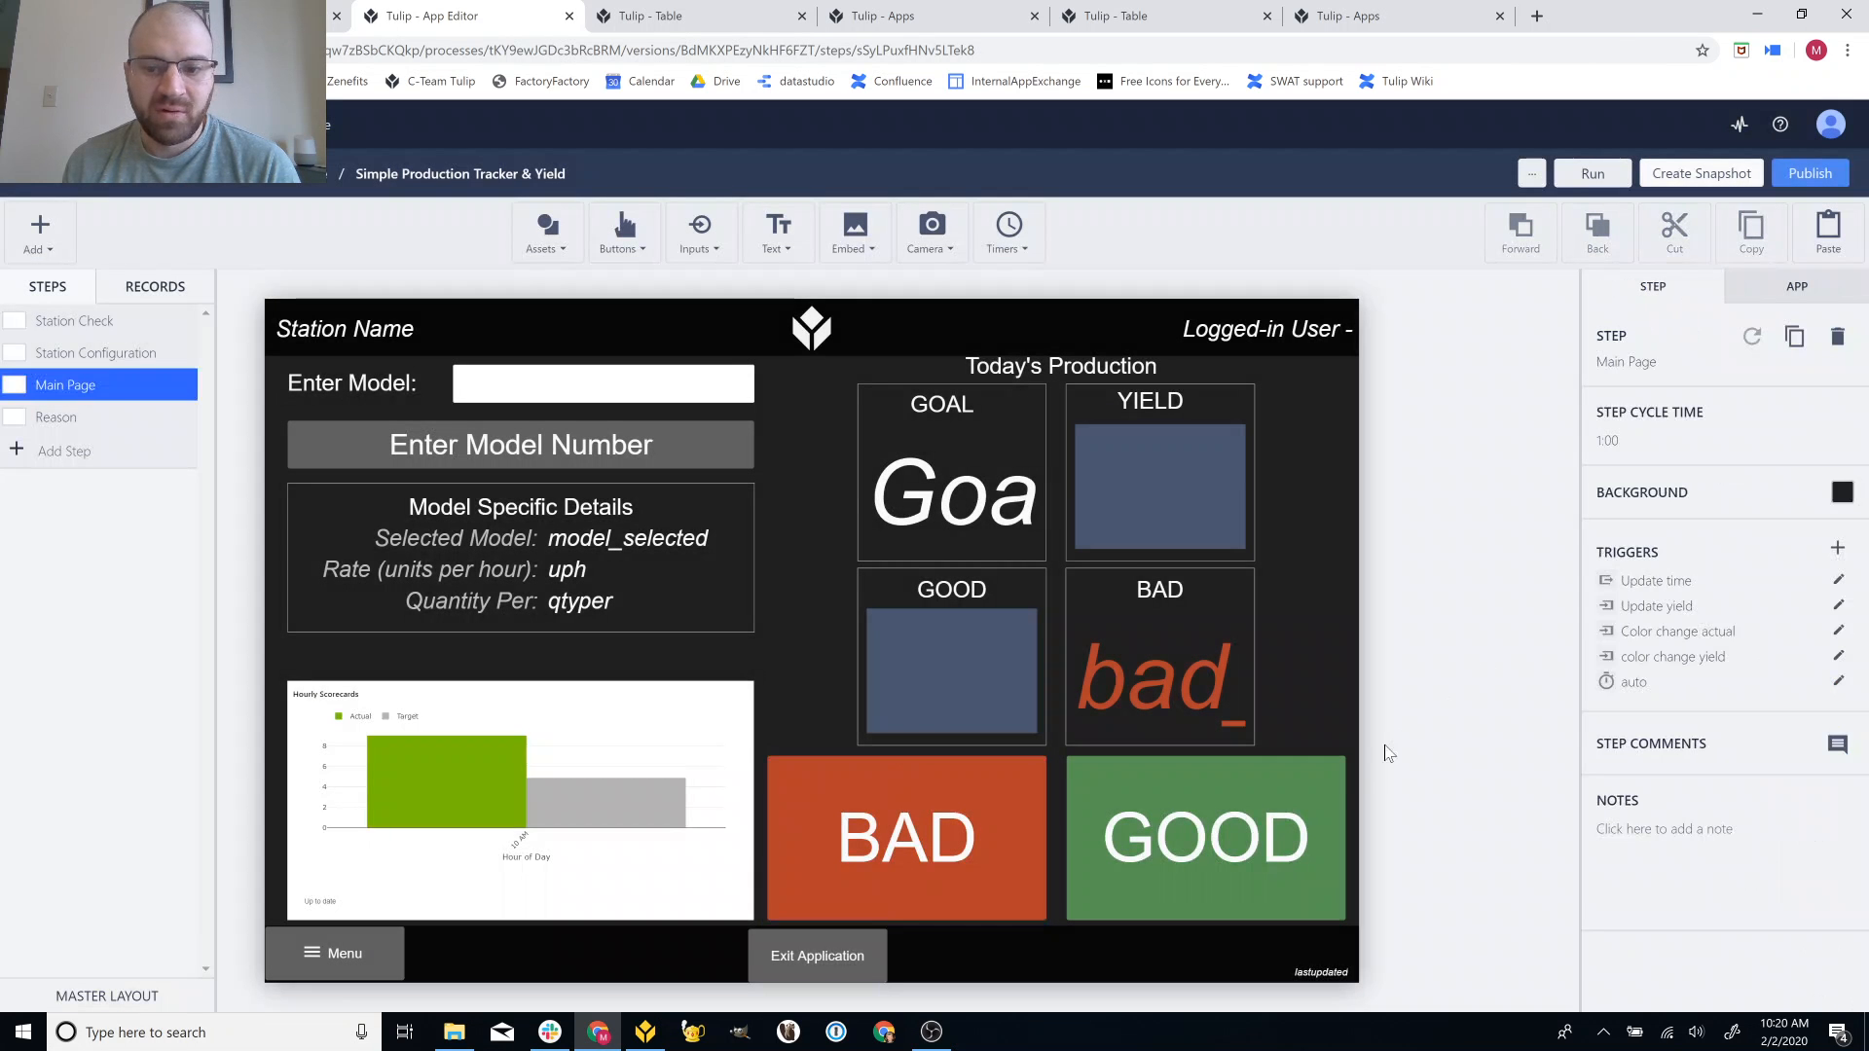
Review the GOOD button's trigger incrementing Good_total and Goal_total, then close it.
{"action": "left_click", "coordinate": [1330, 785]}
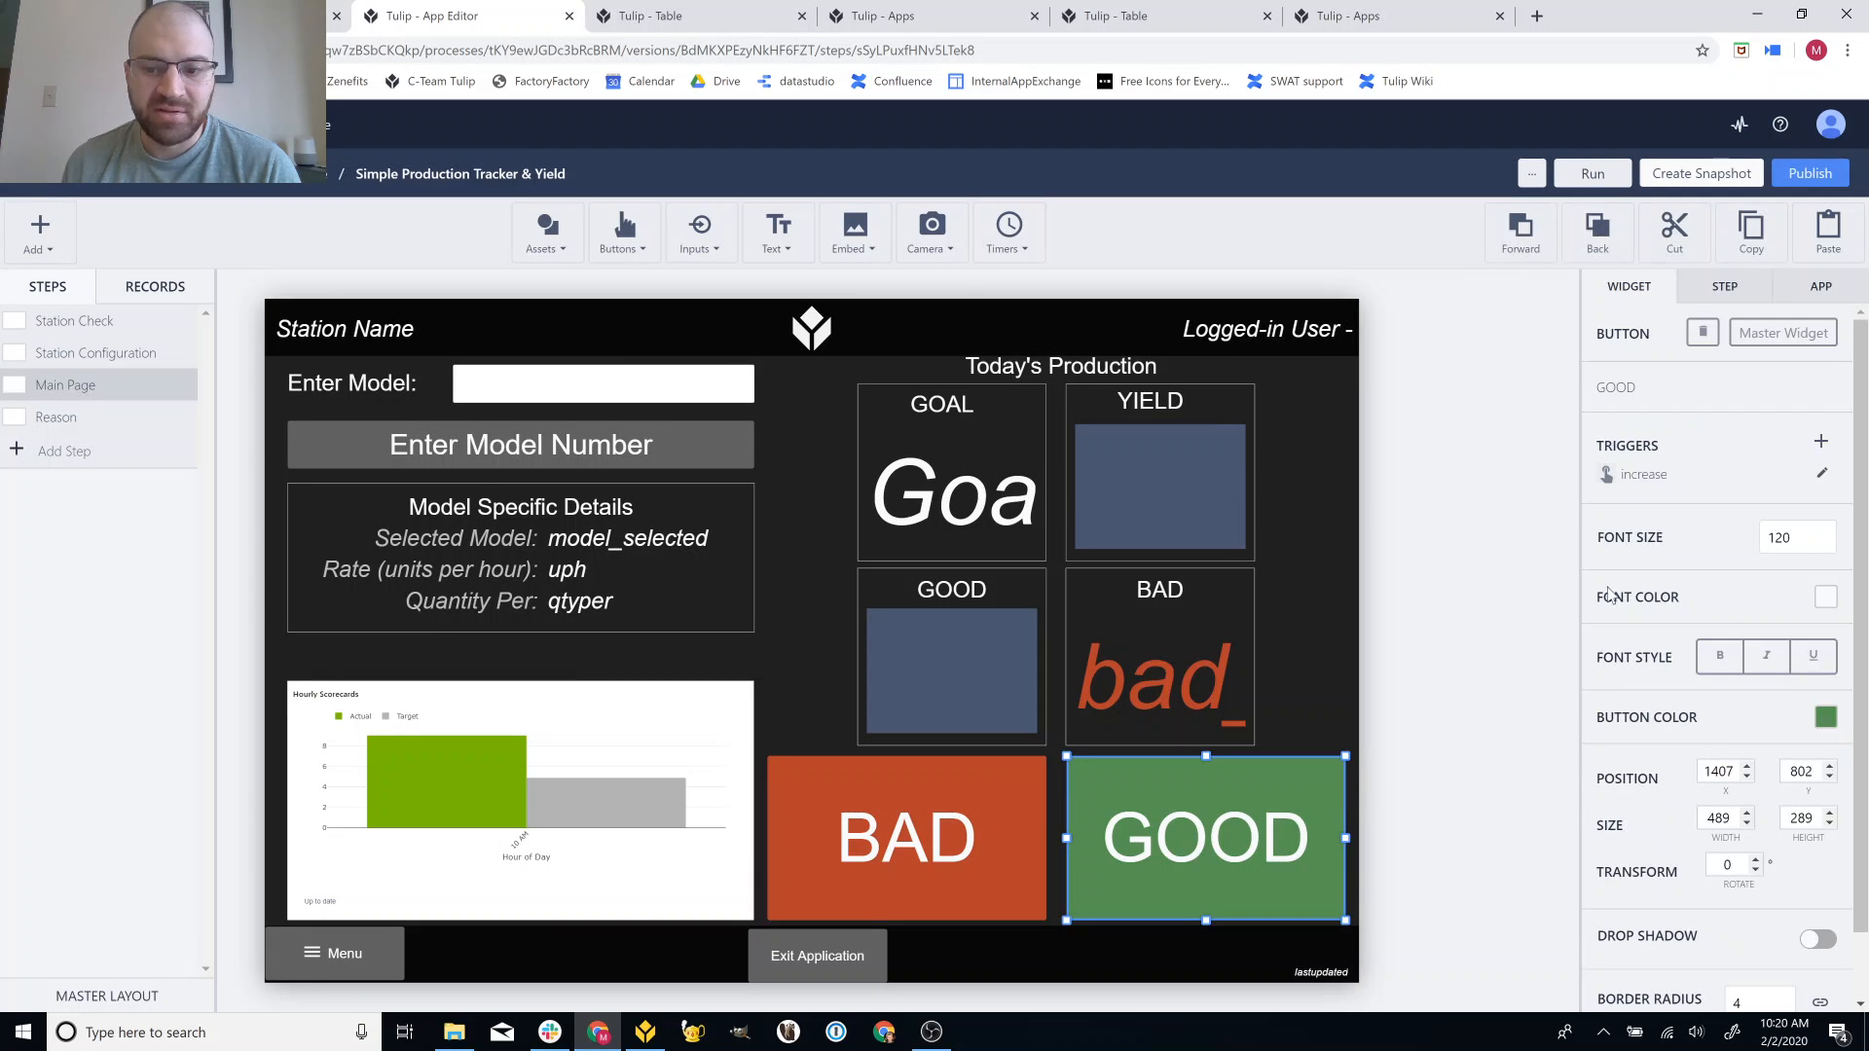
{"action": "left_click", "coordinate": [1822, 475]}
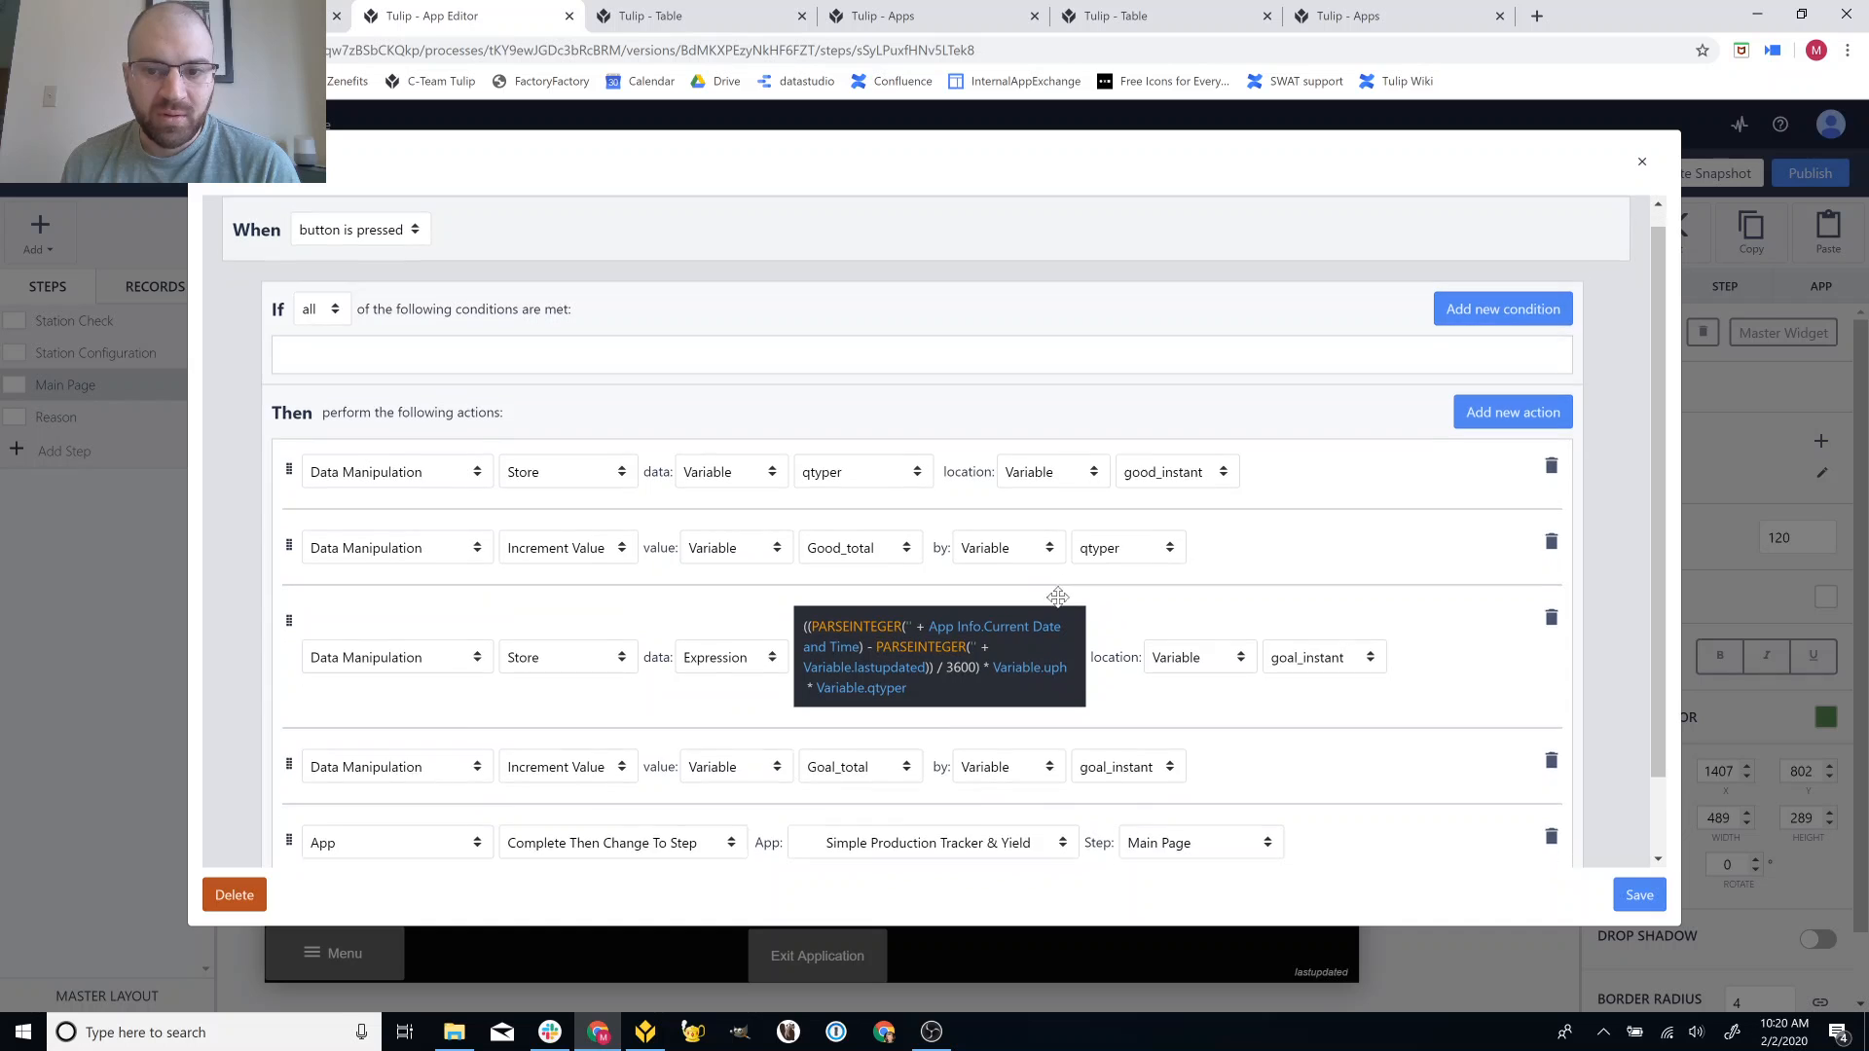
{"action": "scroll", "coordinate": [1058, 595], "scroll_direction": "down", "scroll_amount": 1}
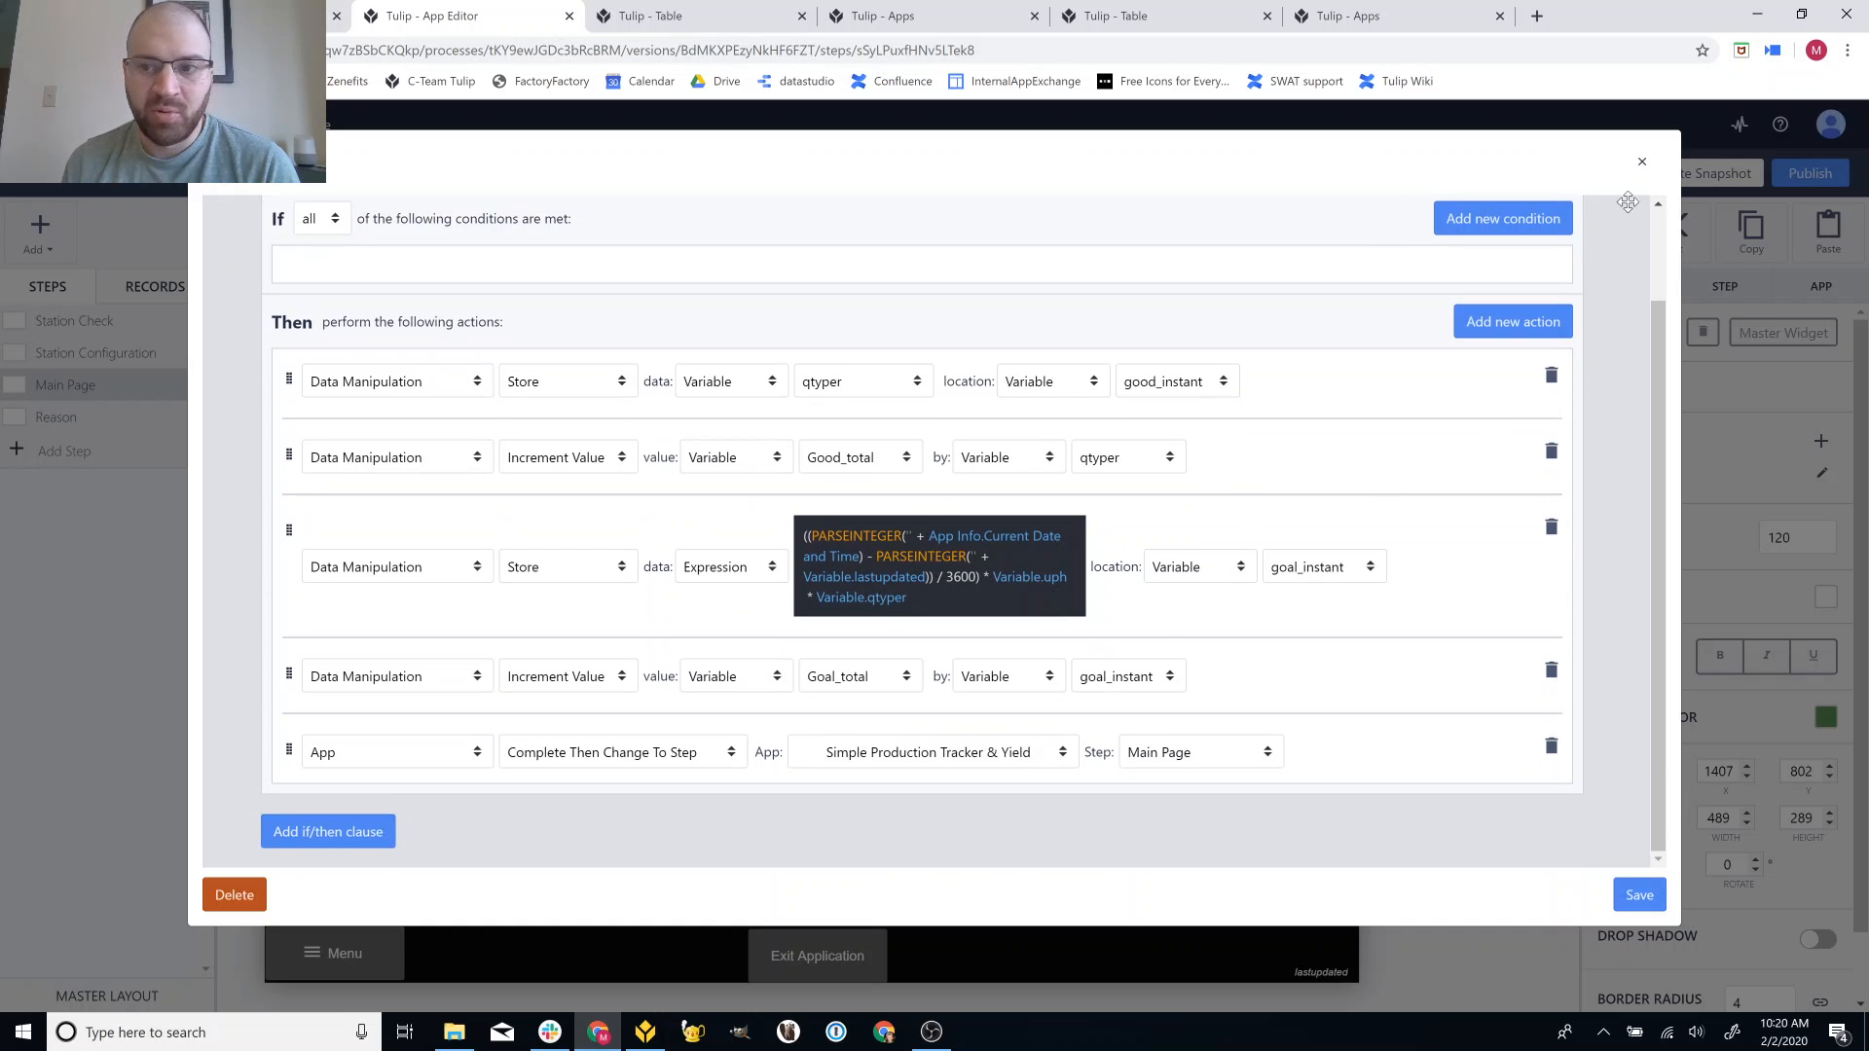
{"action": "left_click", "coordinate": [1642, 161]}
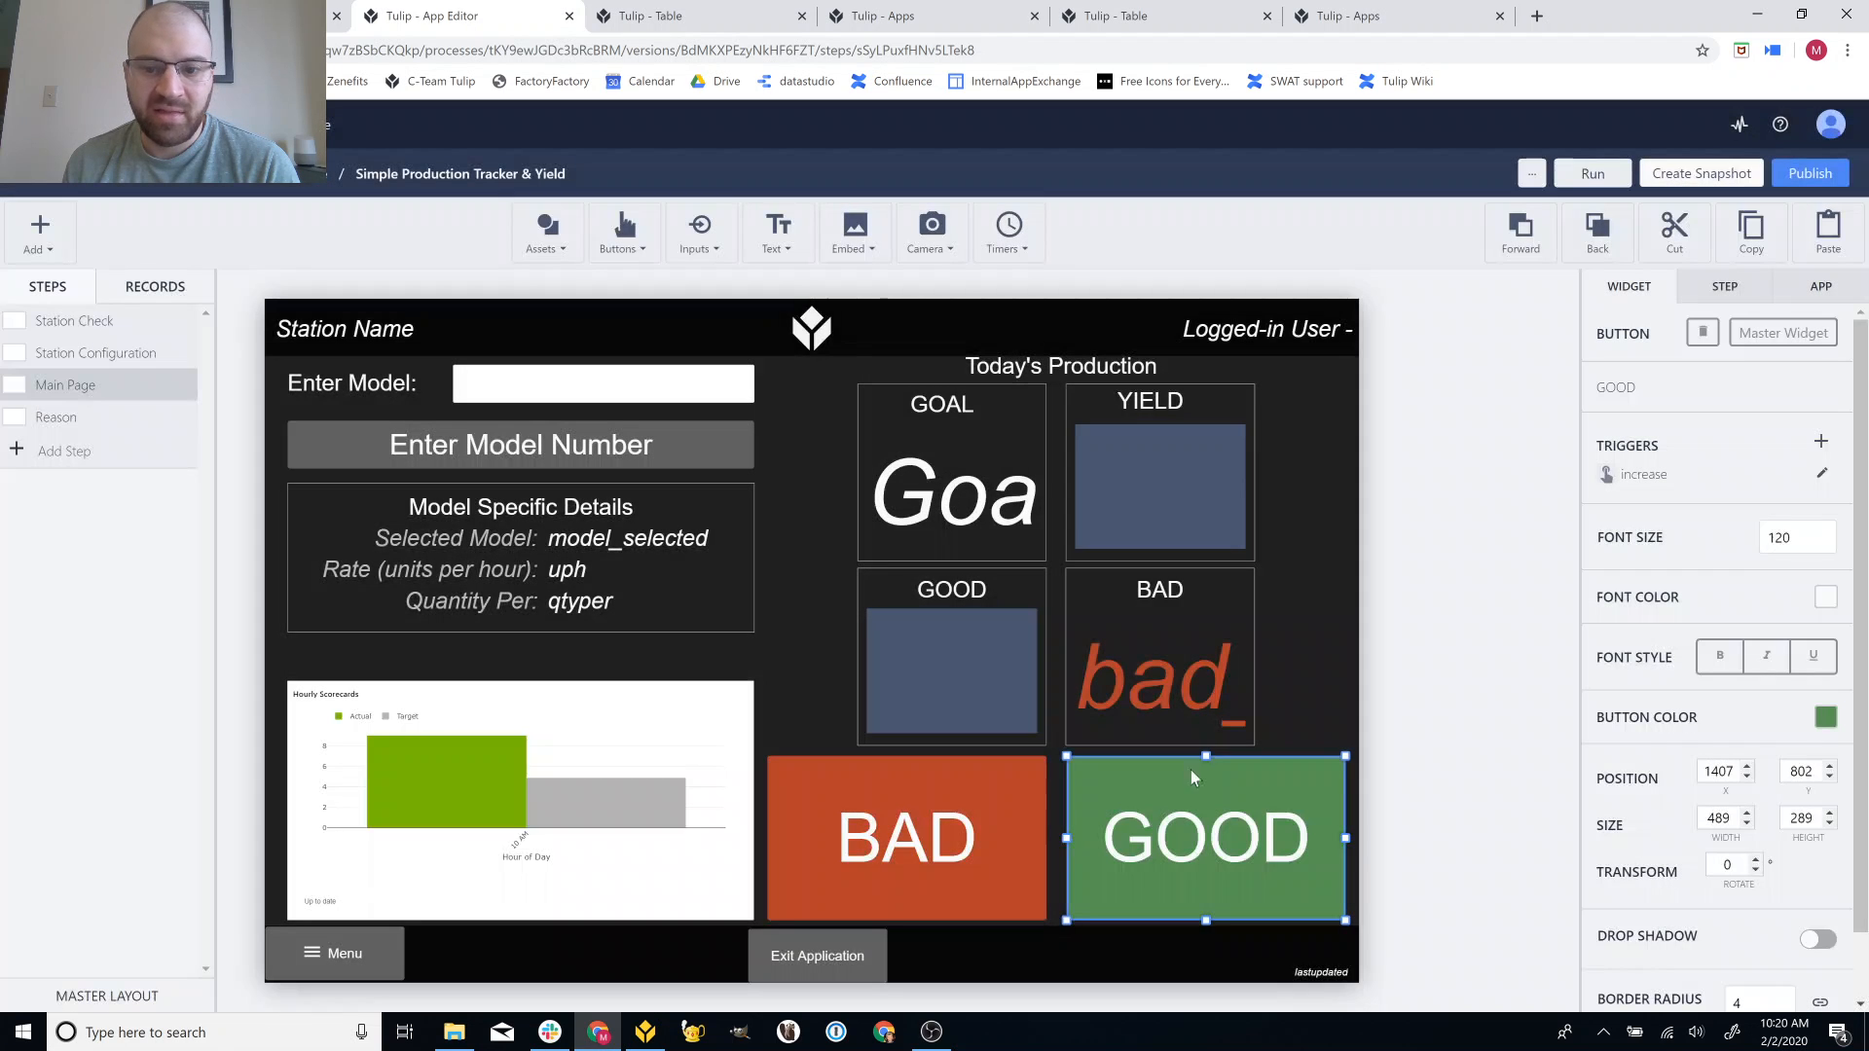
On the Reason step, check the variables of the QTY input, reason list and Comment field.
{"action": "left_click", "coordinate": [90, 423]}
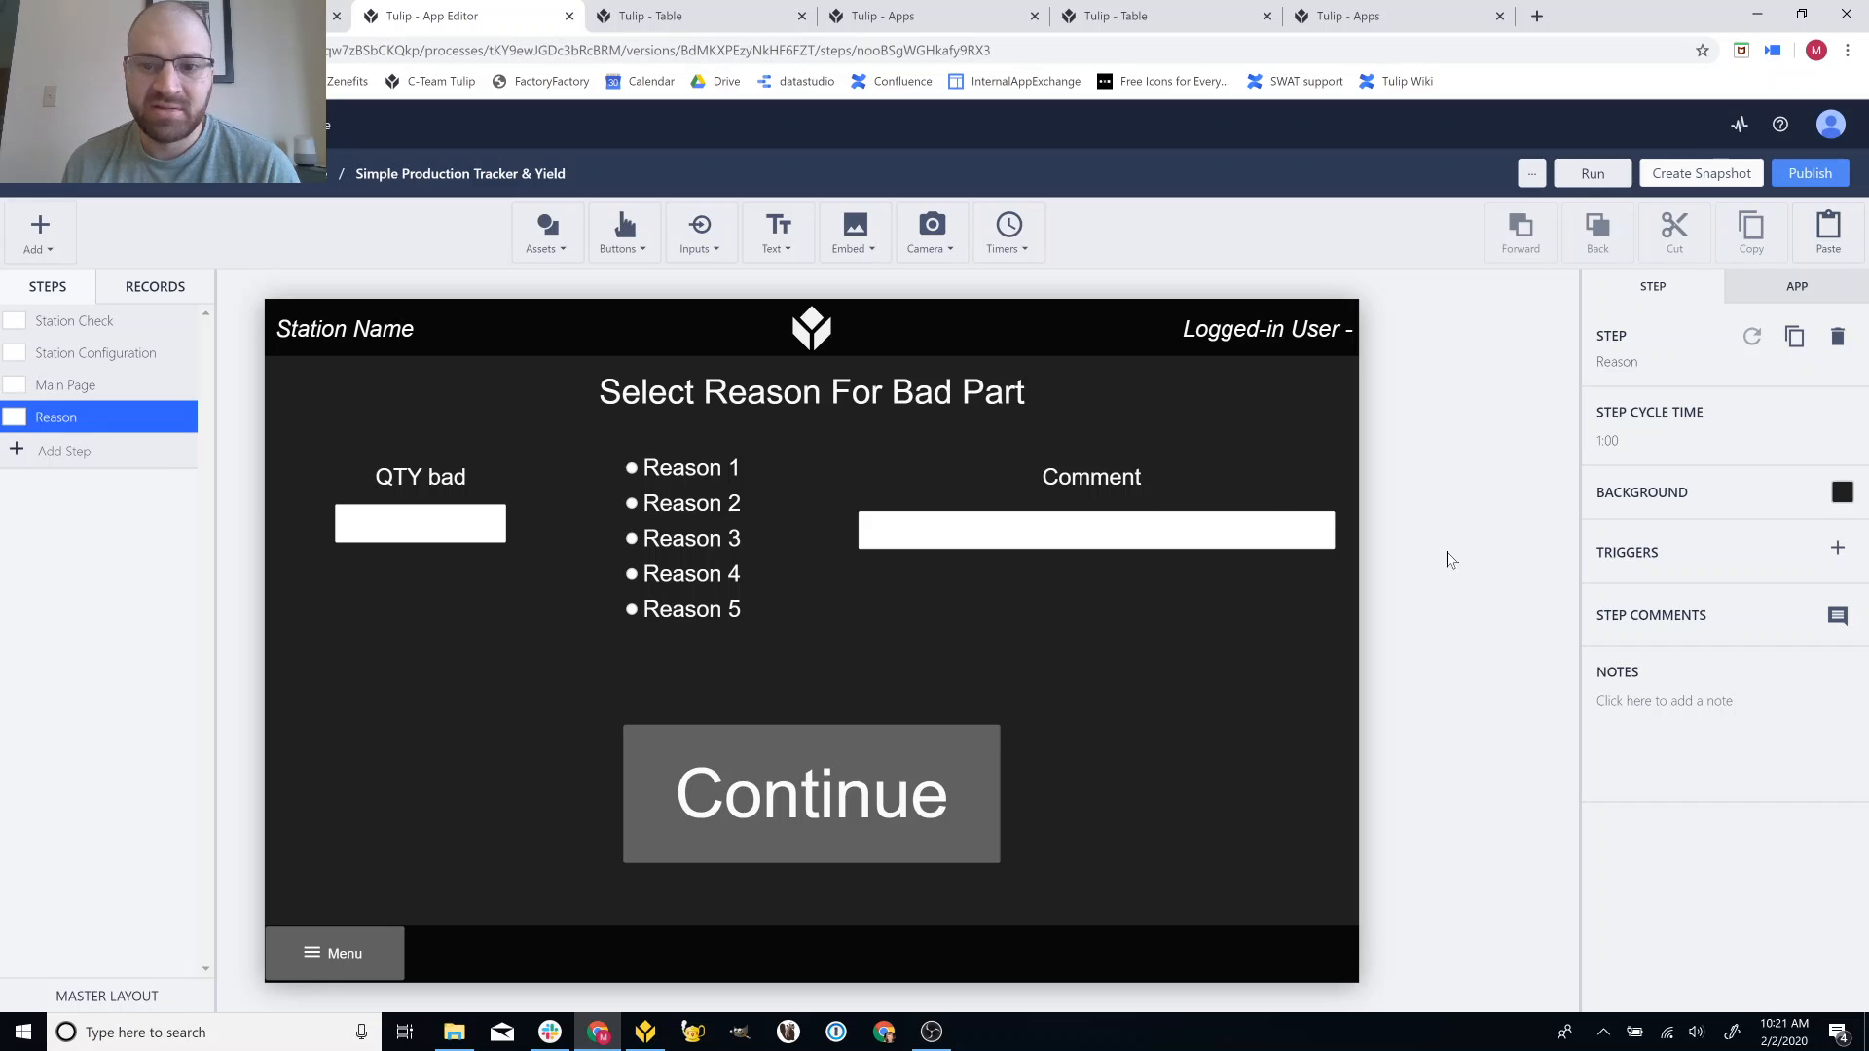
{"action": "left_click", "coordinate": [453, 516]}
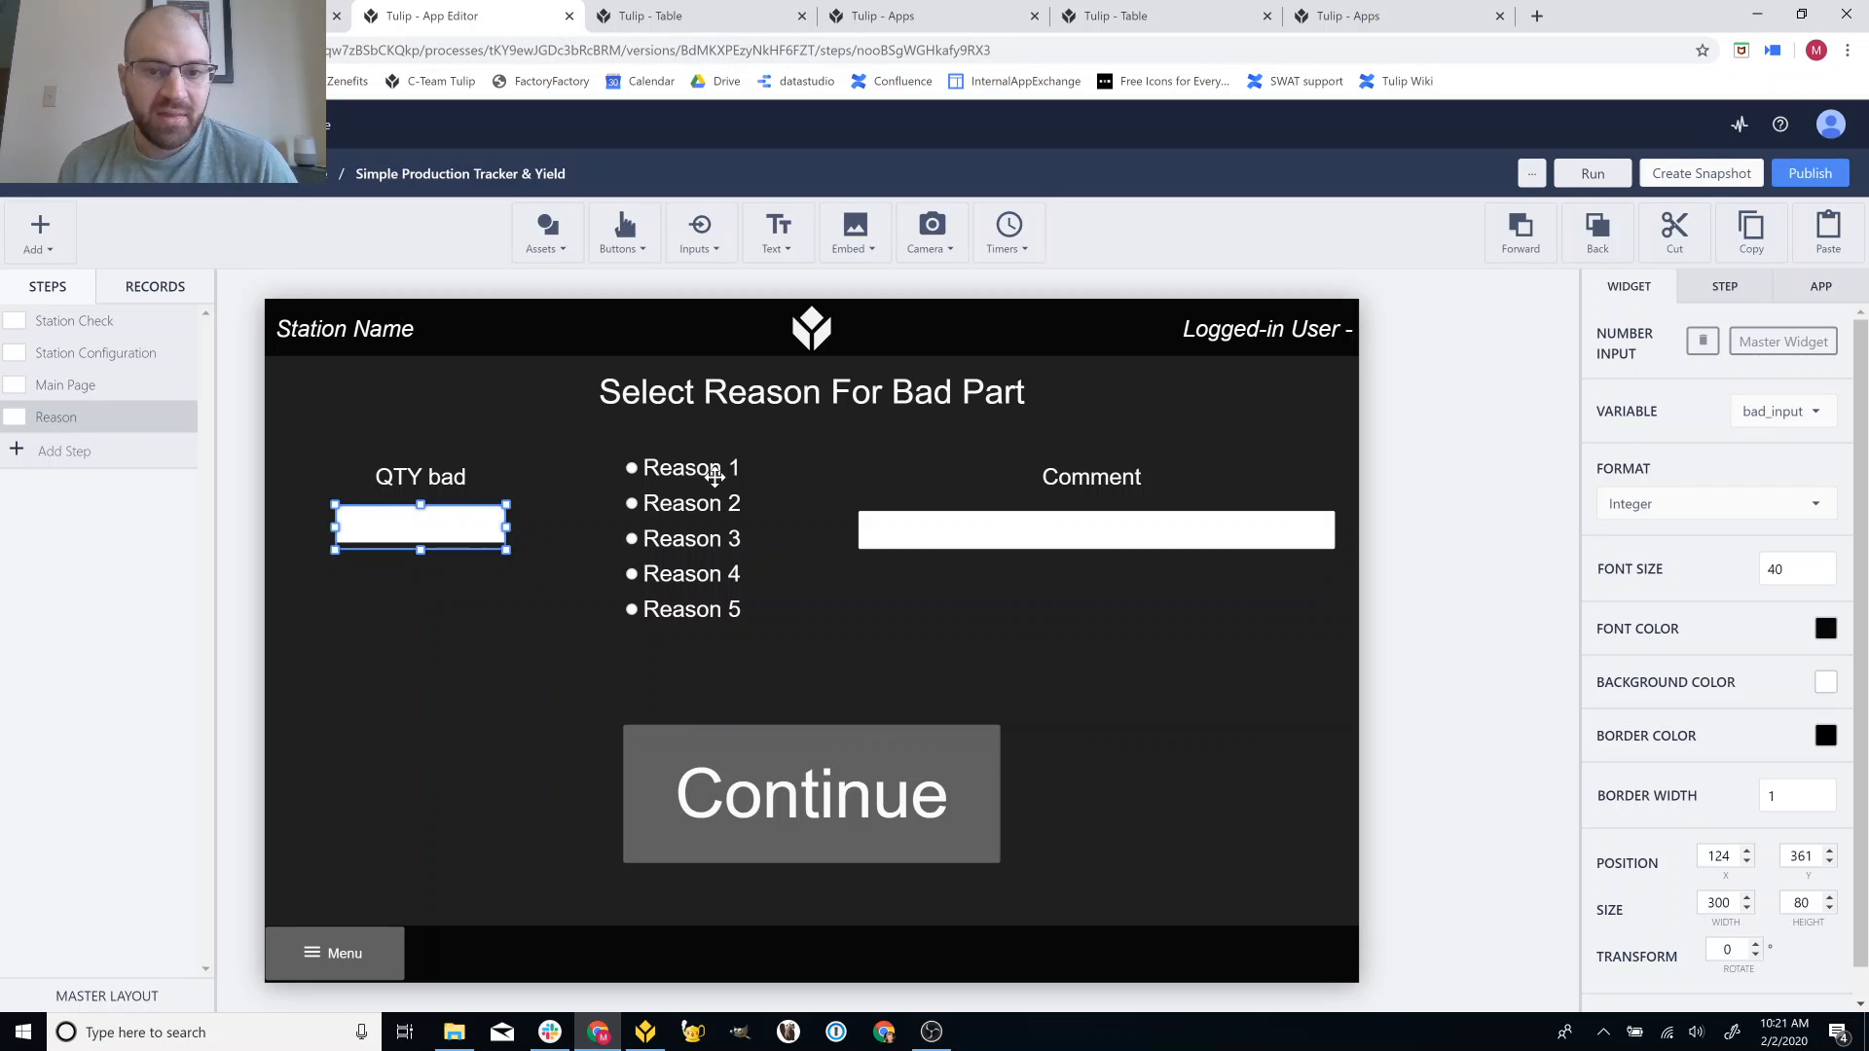
{"action": "left_click", "coordinate": [716, 474]}
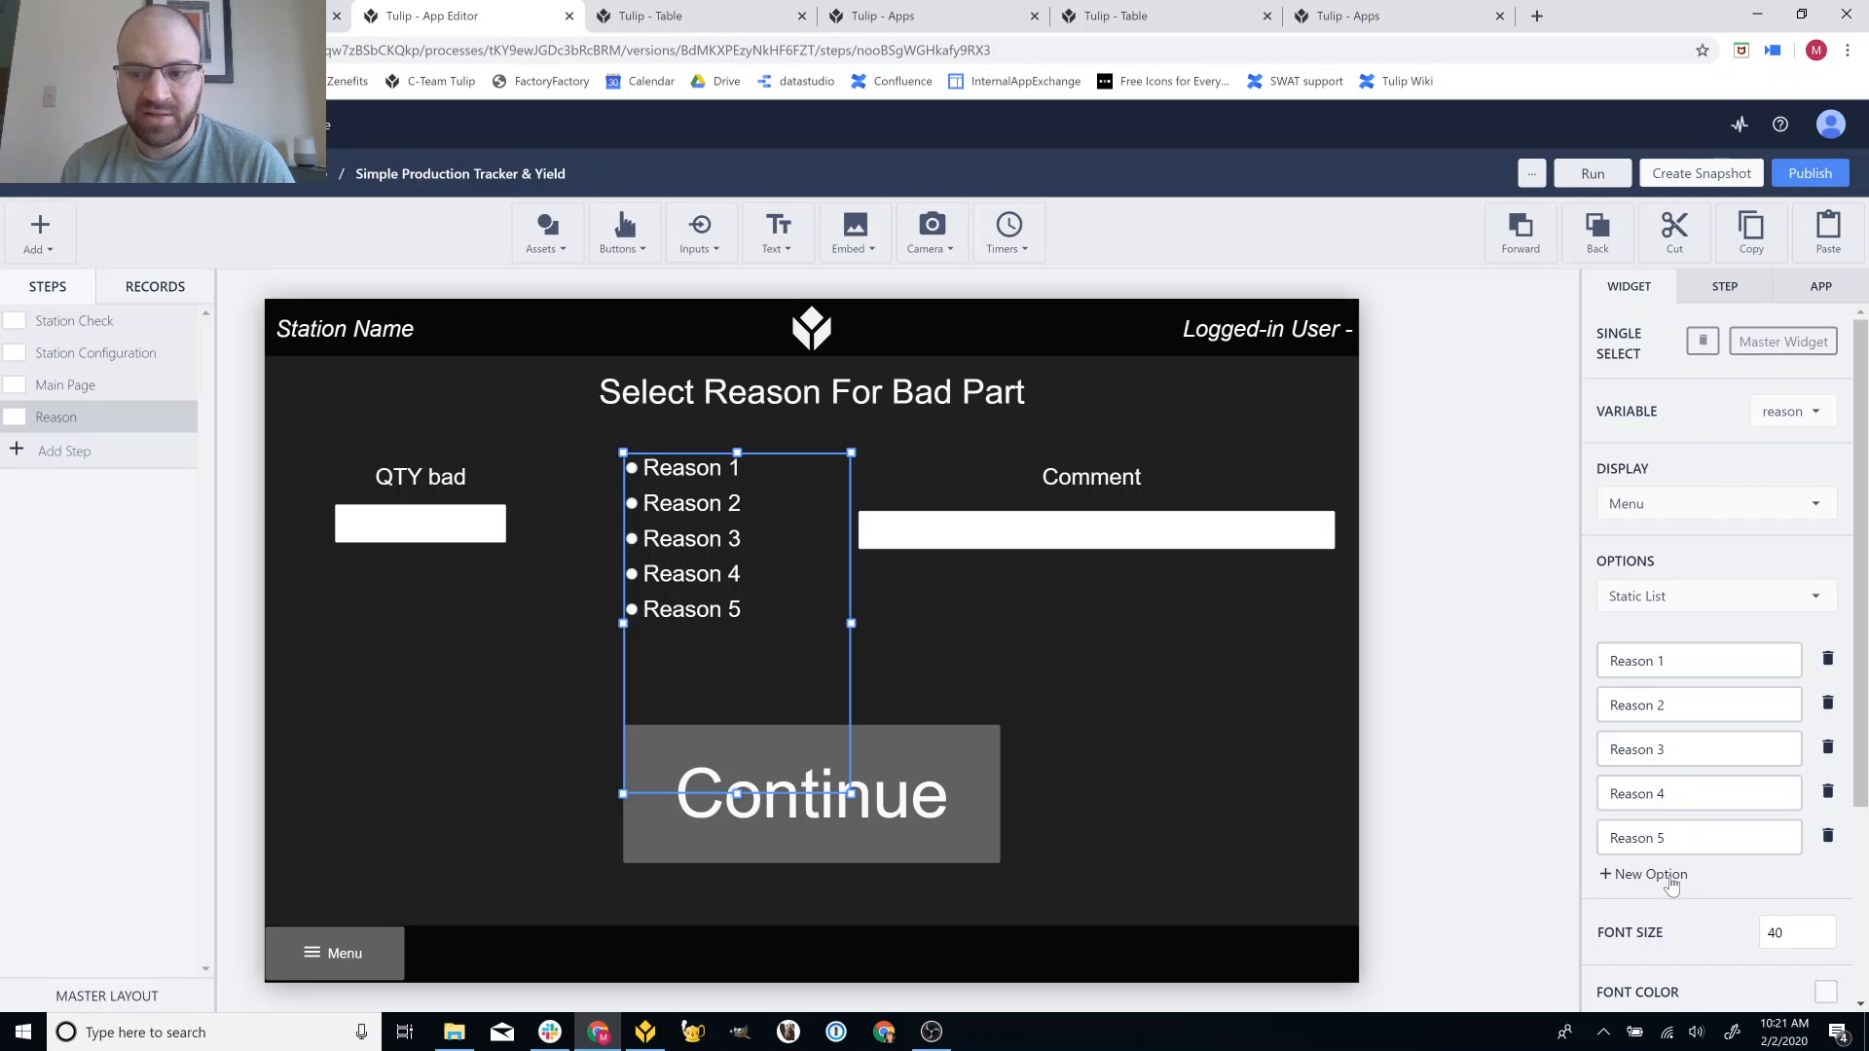
{"action": "left_click", "coordinate": [1101, 530]}
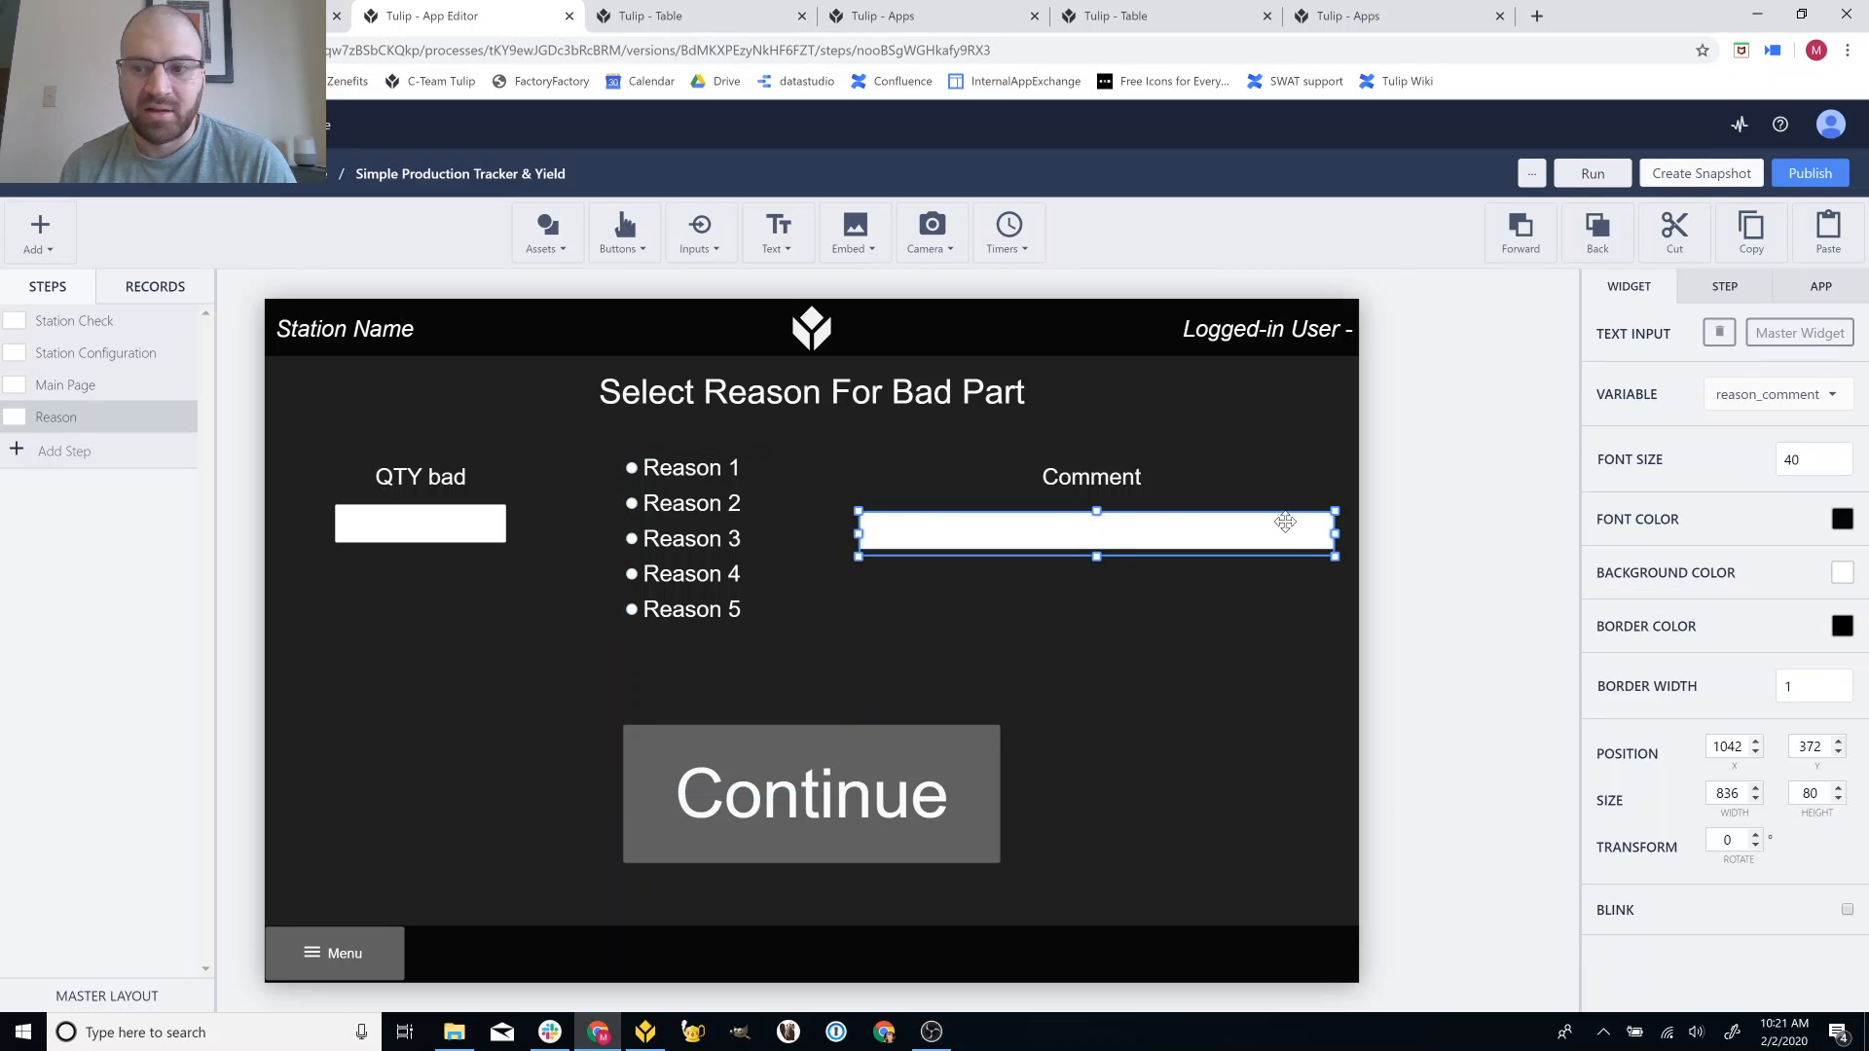
{"action": "left_click", "coordinate": [691, 518]}
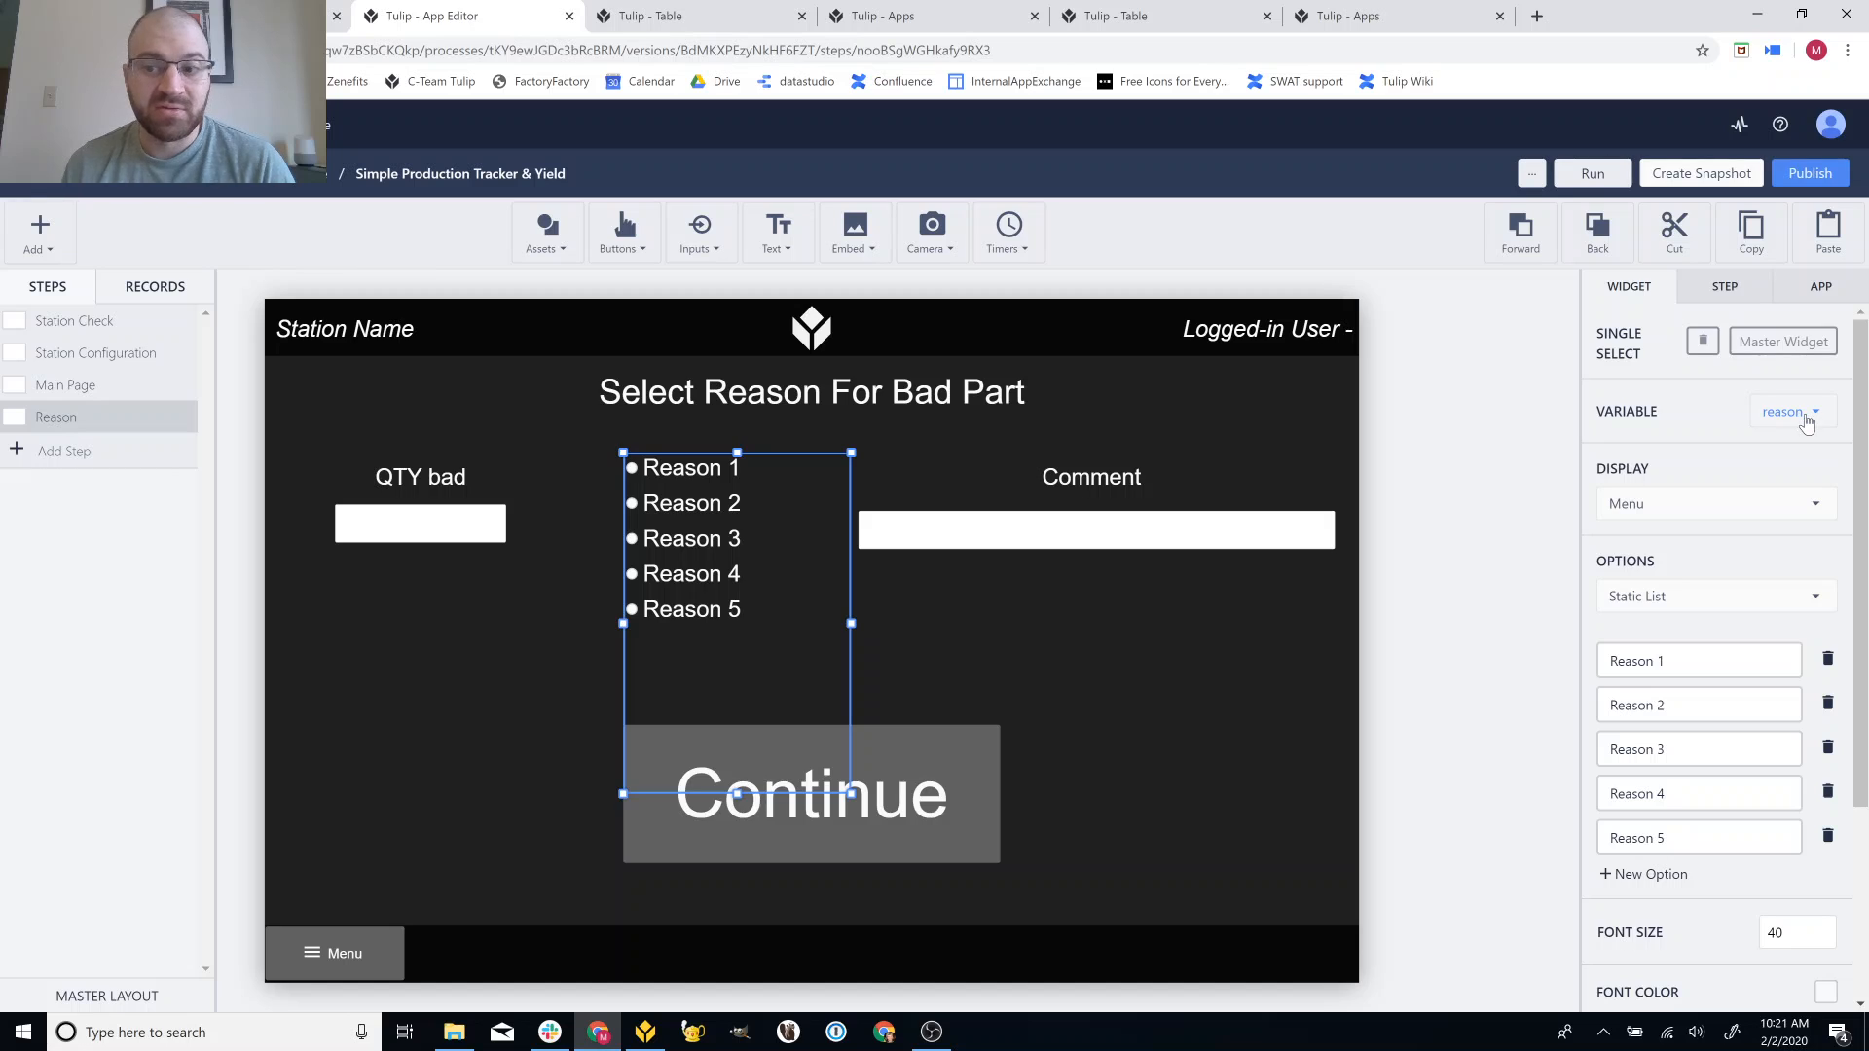
Show the Continue button's 'increase' trigger that stores bad_input and increments bad_total and Goal_total.
{"action": "left_click", "coordinate": [1076, 706]}
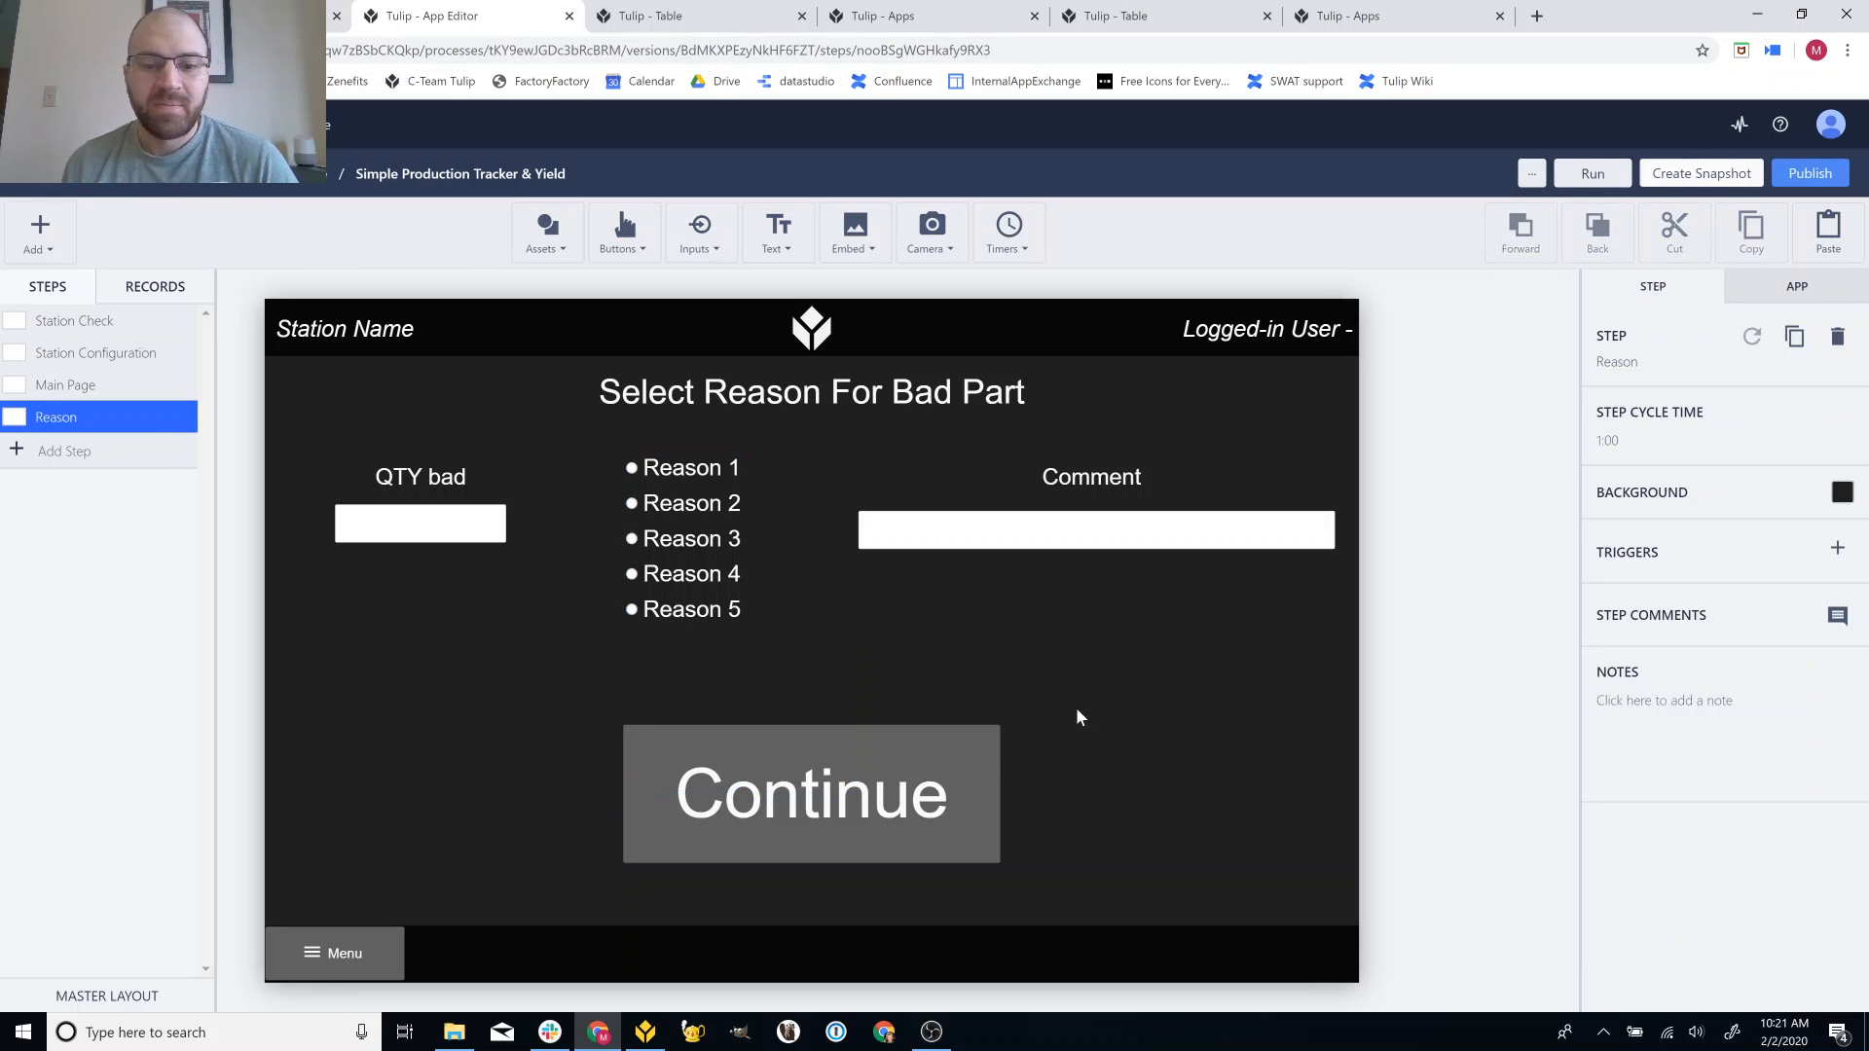
{"action": "left_click", "coordinate": [991, 746]}
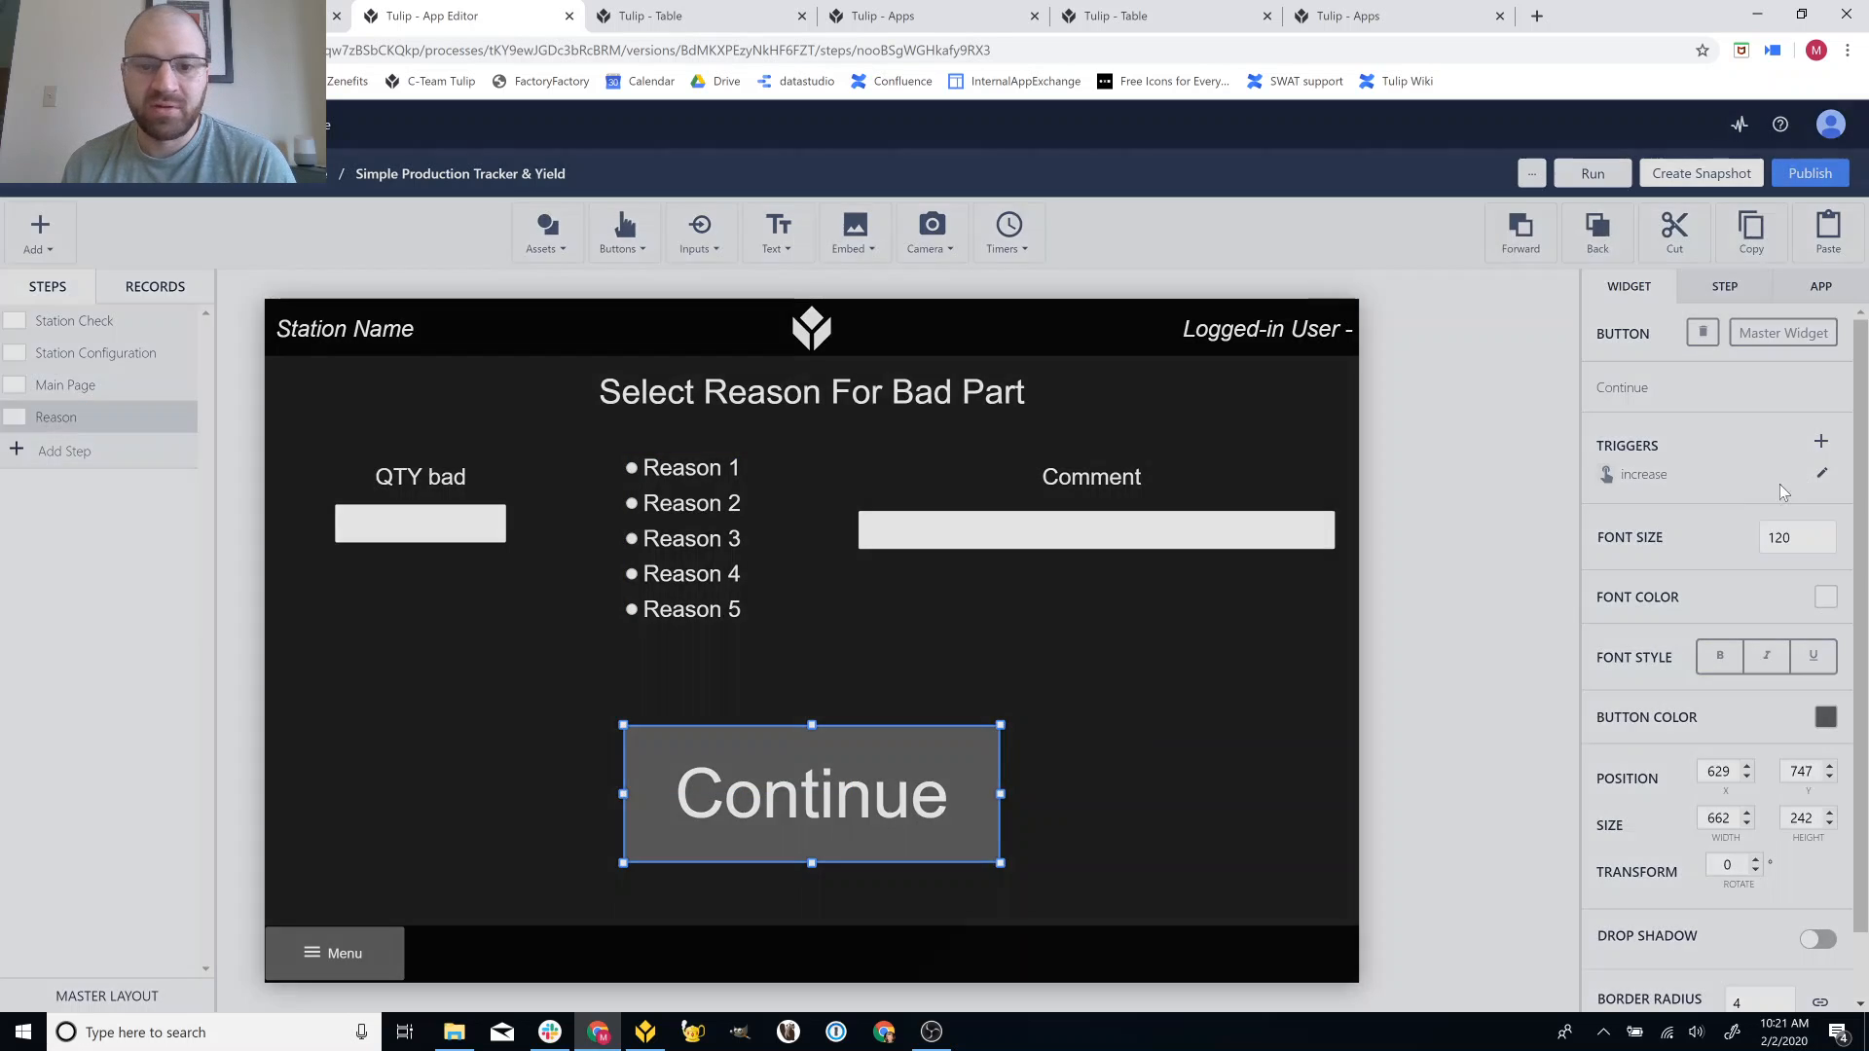
{"action": "left_click", "coordinate": [1821, 474]}
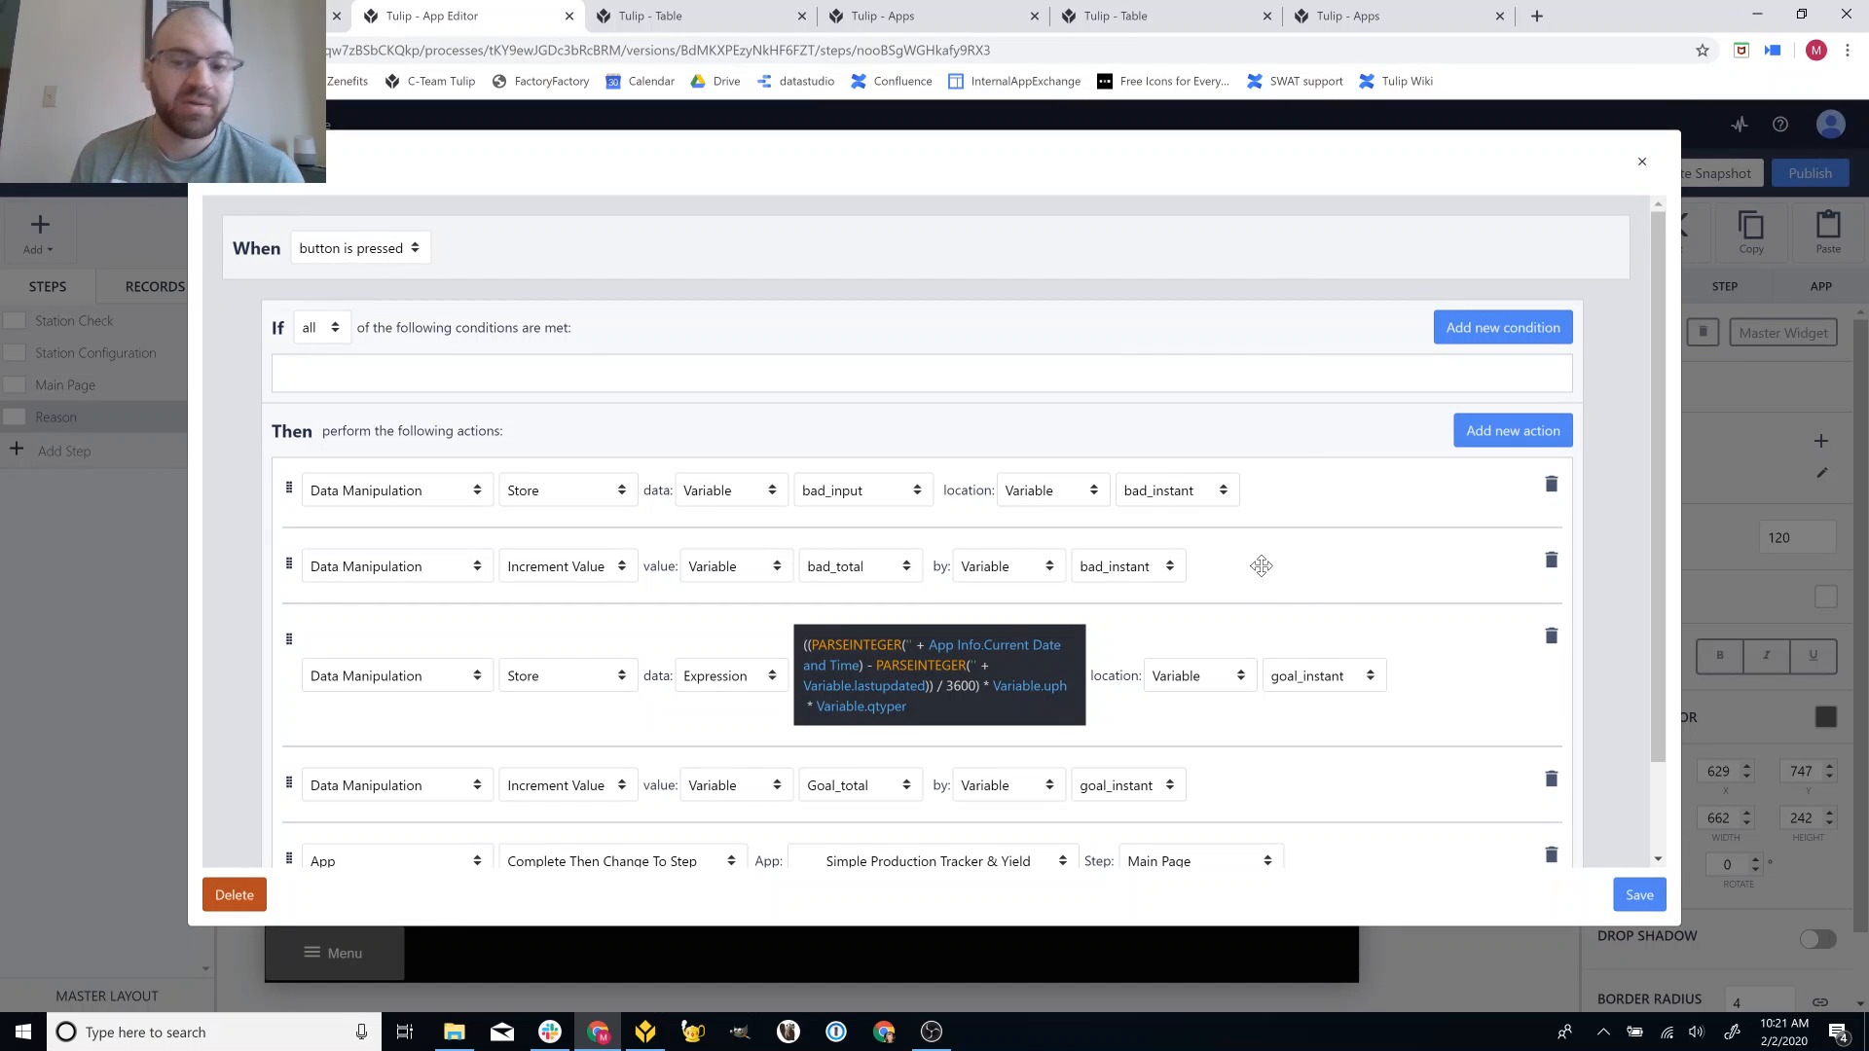
Review the remaining trigger actions, then bring up Tulip Player showing goal 6, good 9, bad 1.
{"action": "scroll", "coordinate": [1256, 562], "scroll_direction": "down", "scroll_amount": 1}
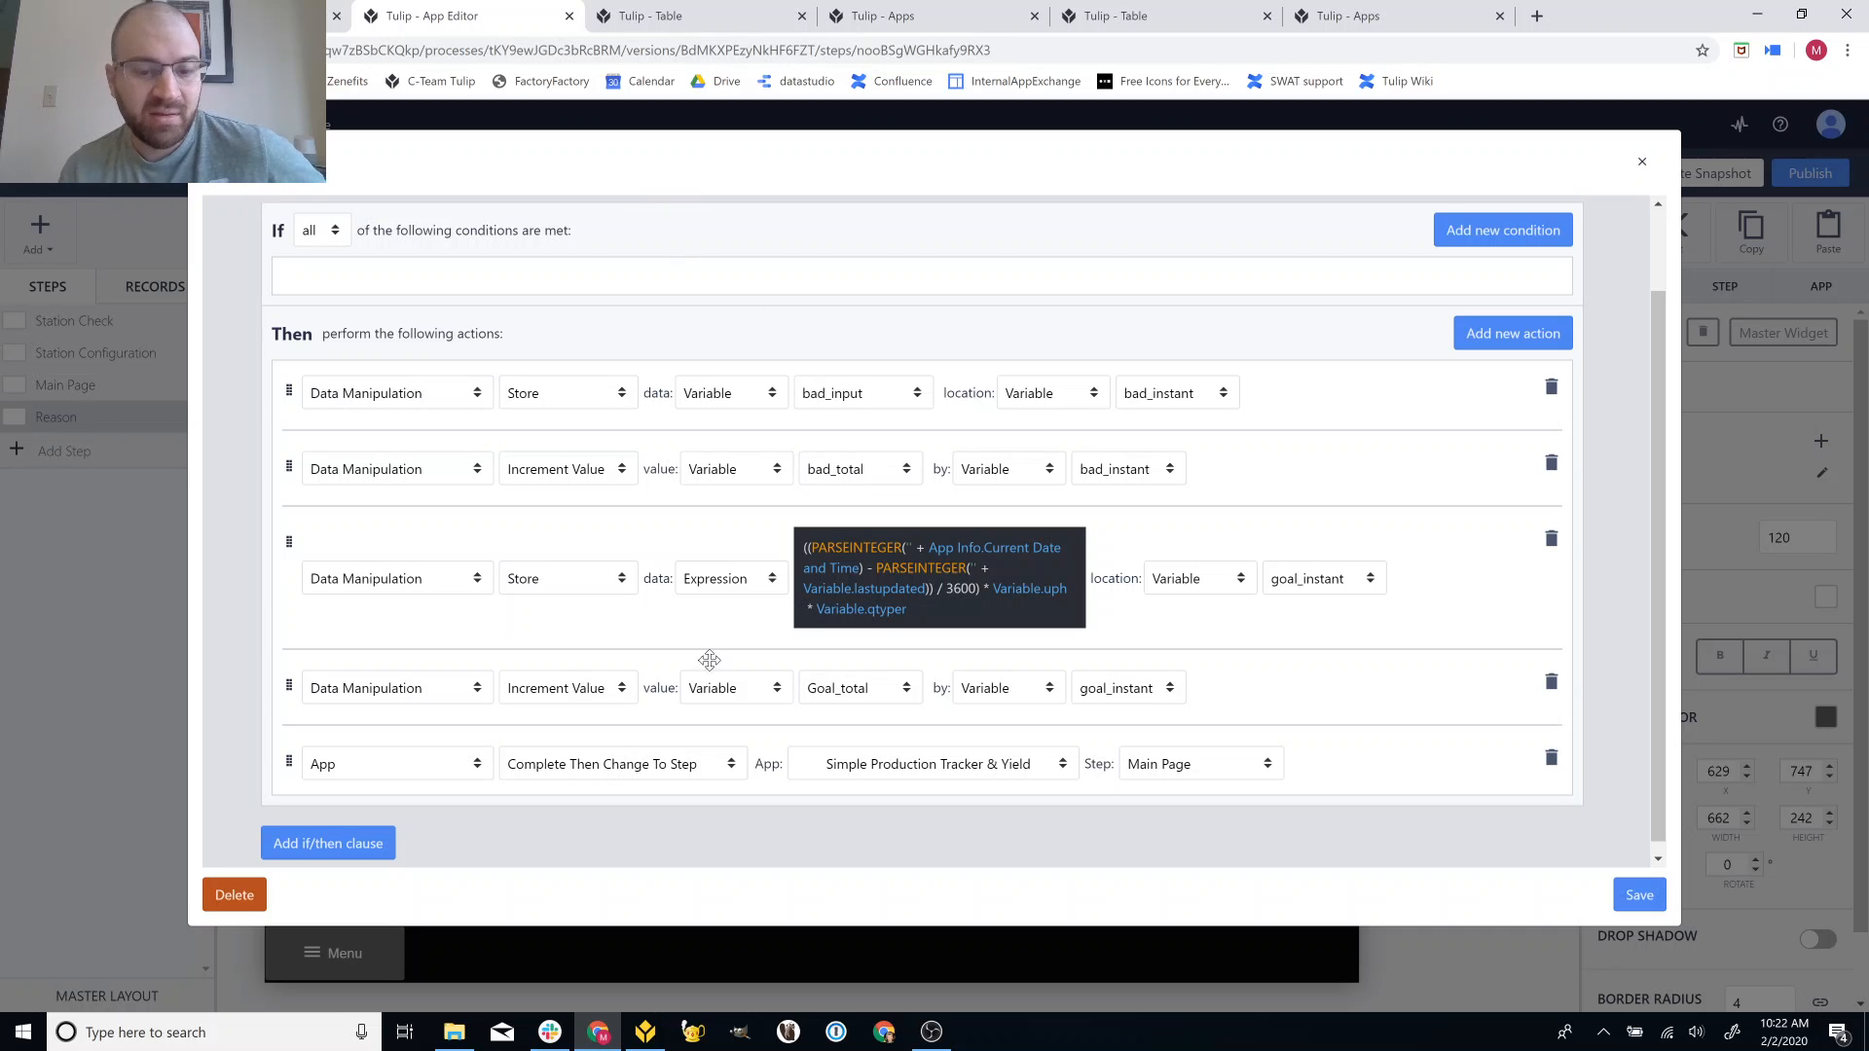
{"action": "left_click", "coordinate": [646, 1030]}
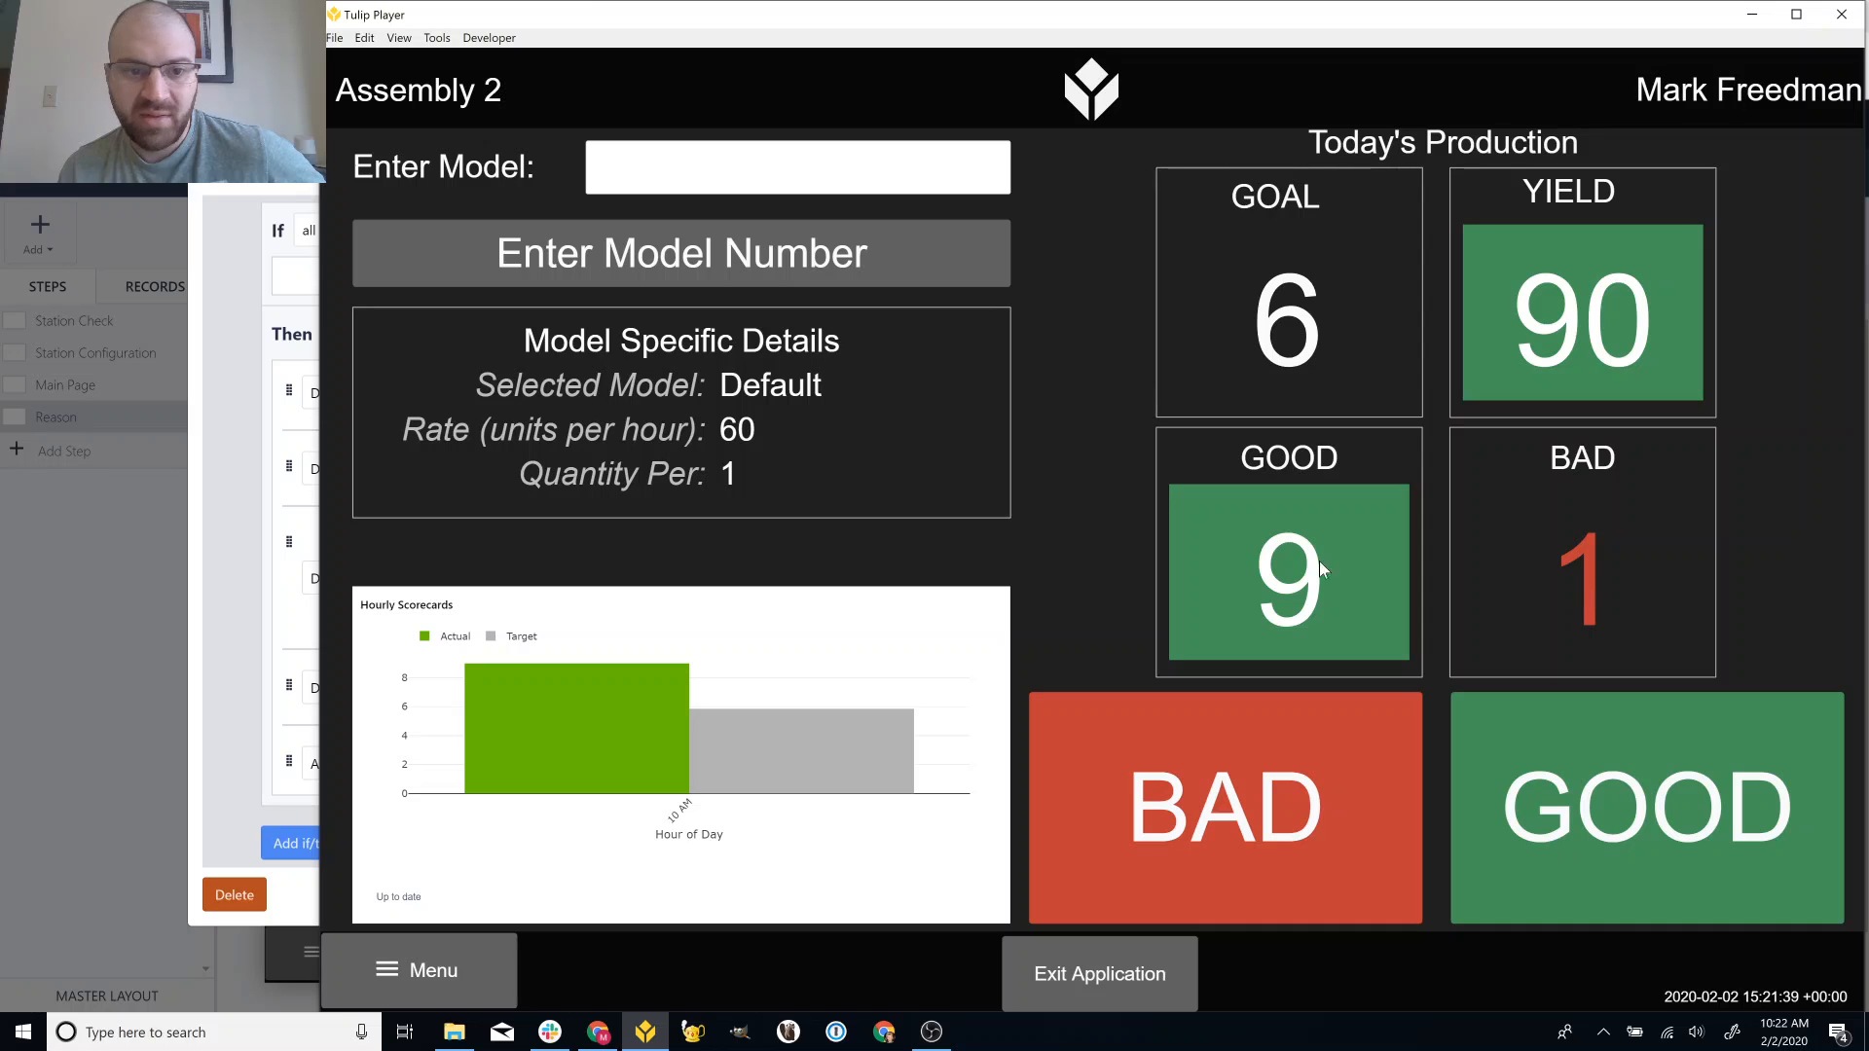
Return to the App Editor's Continue trigger, which stores elapsed time × uph × qtyper into goal_instant.
{"action": "key", "text": "alt+Tab"}
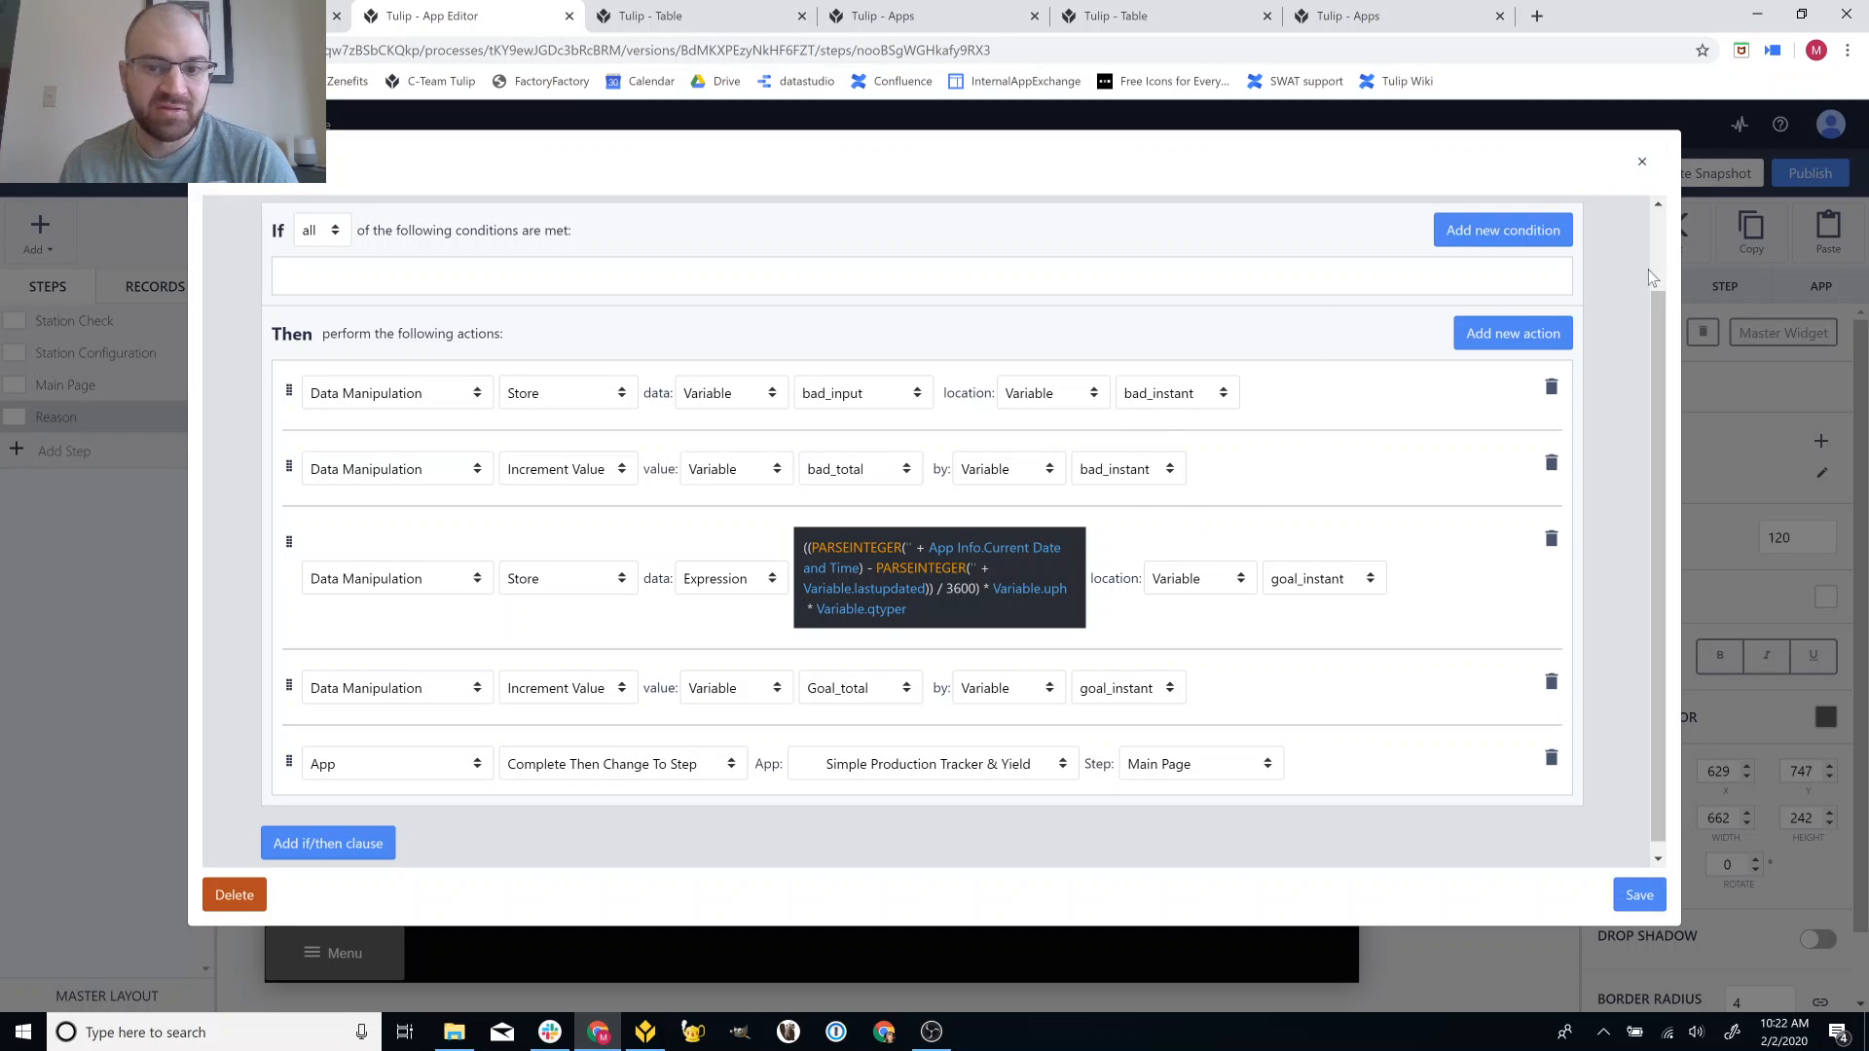
Close the trigger, reselect Main Page, and view the app's Hourly, Defect Pareto and Yield Trend analytics.
{"action": "left_click", "coordinate": [1643, 163]}
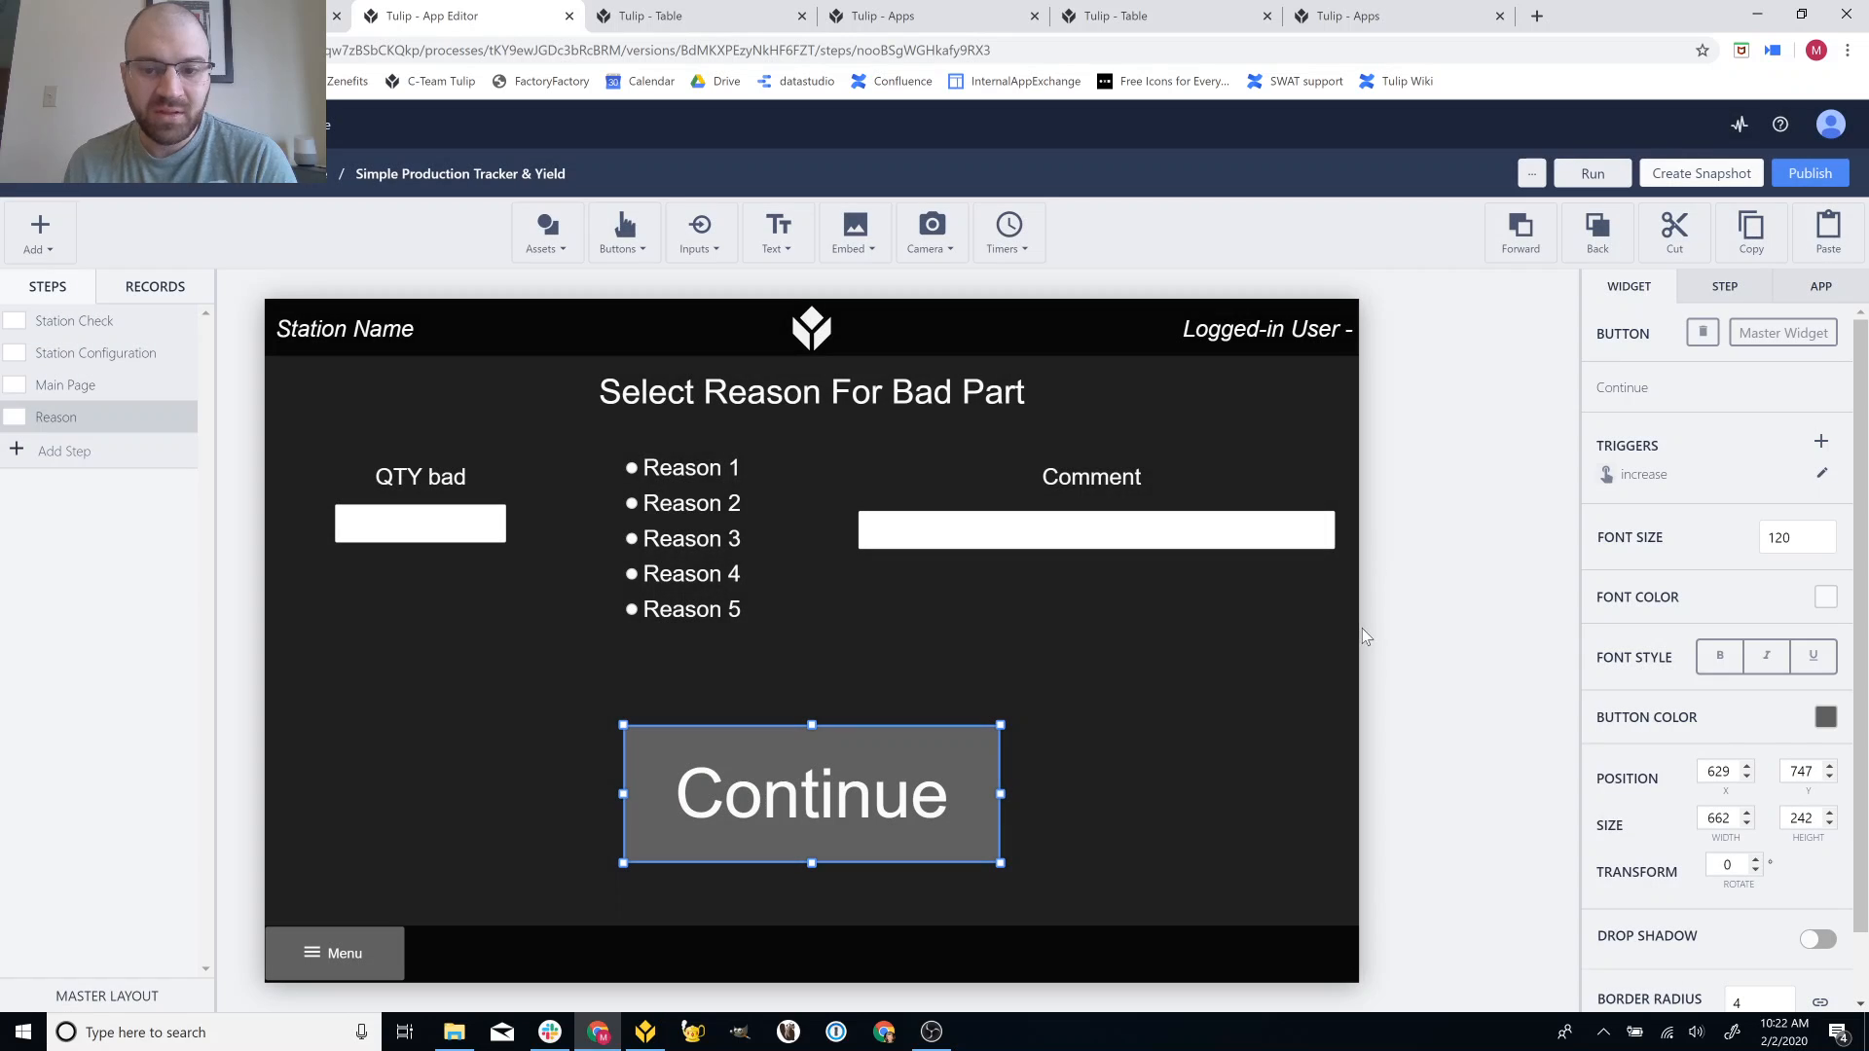
{"action": "left_click", "coordinate": [1425, 672]}
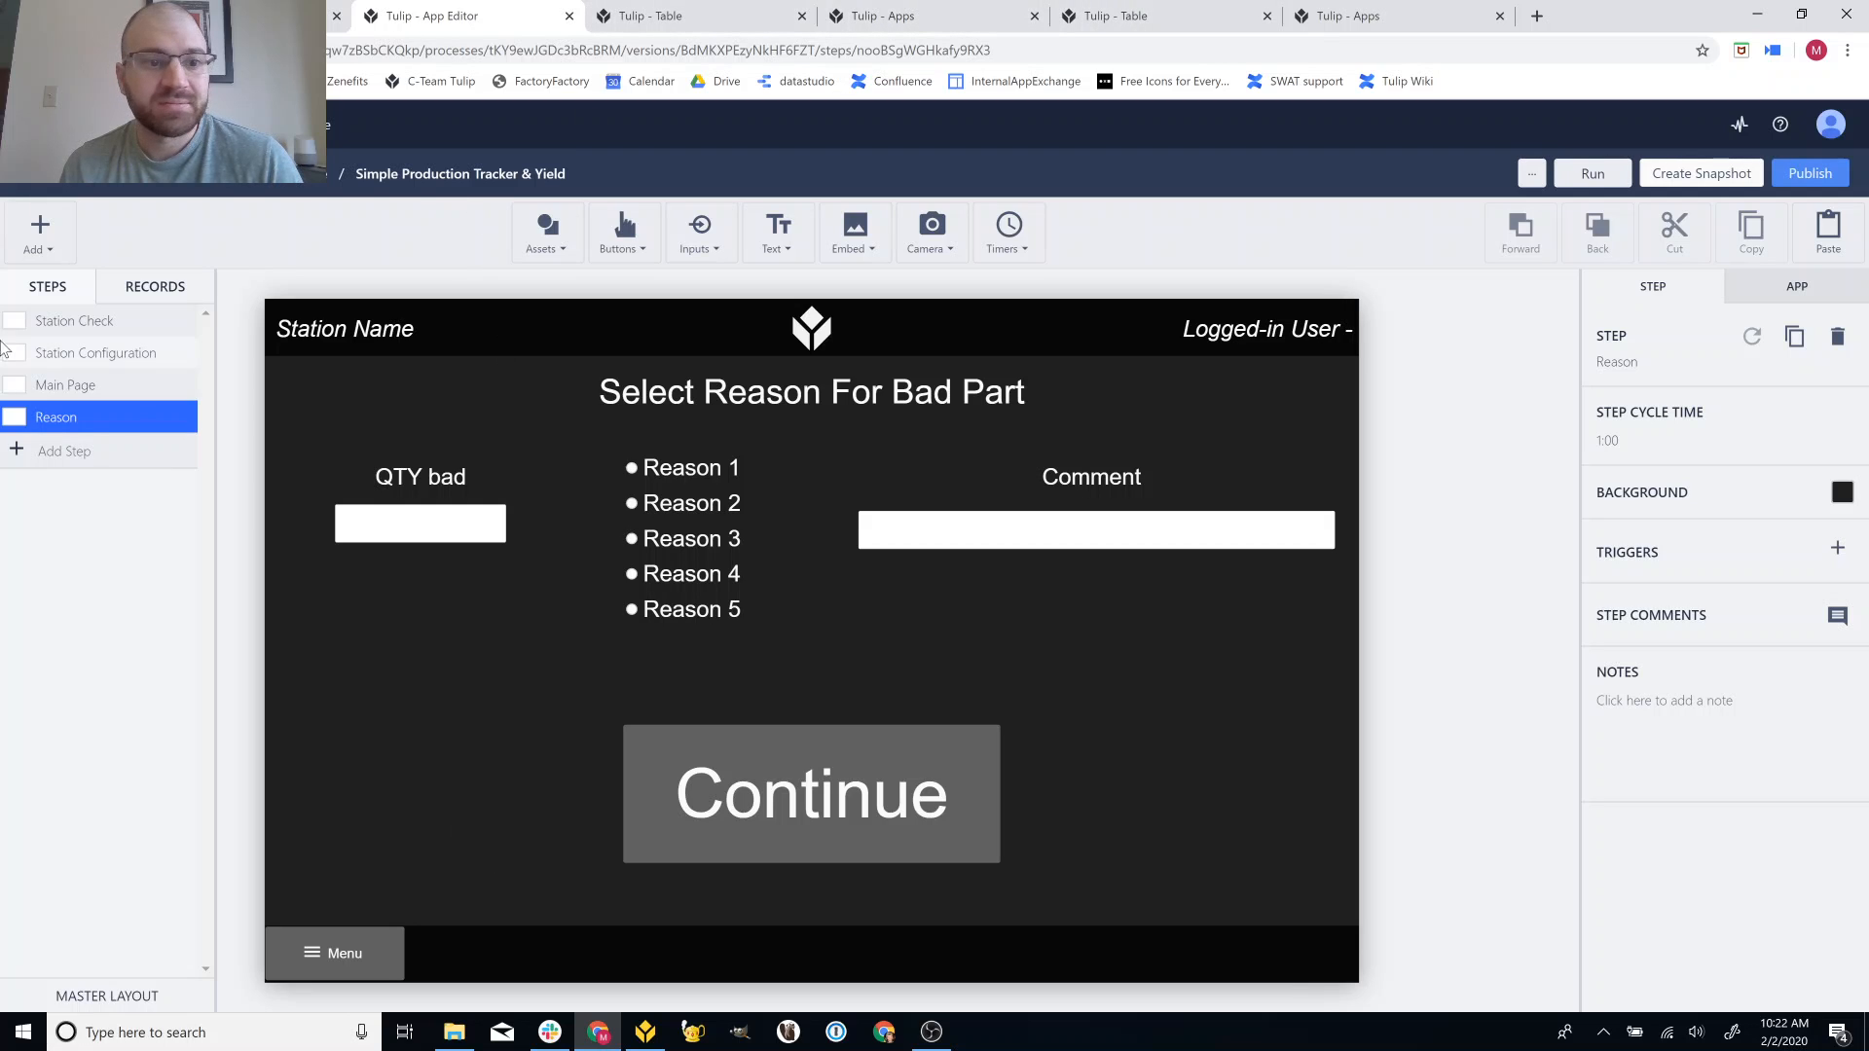
{"action": "left_click", "coordinate": [66, 387]}
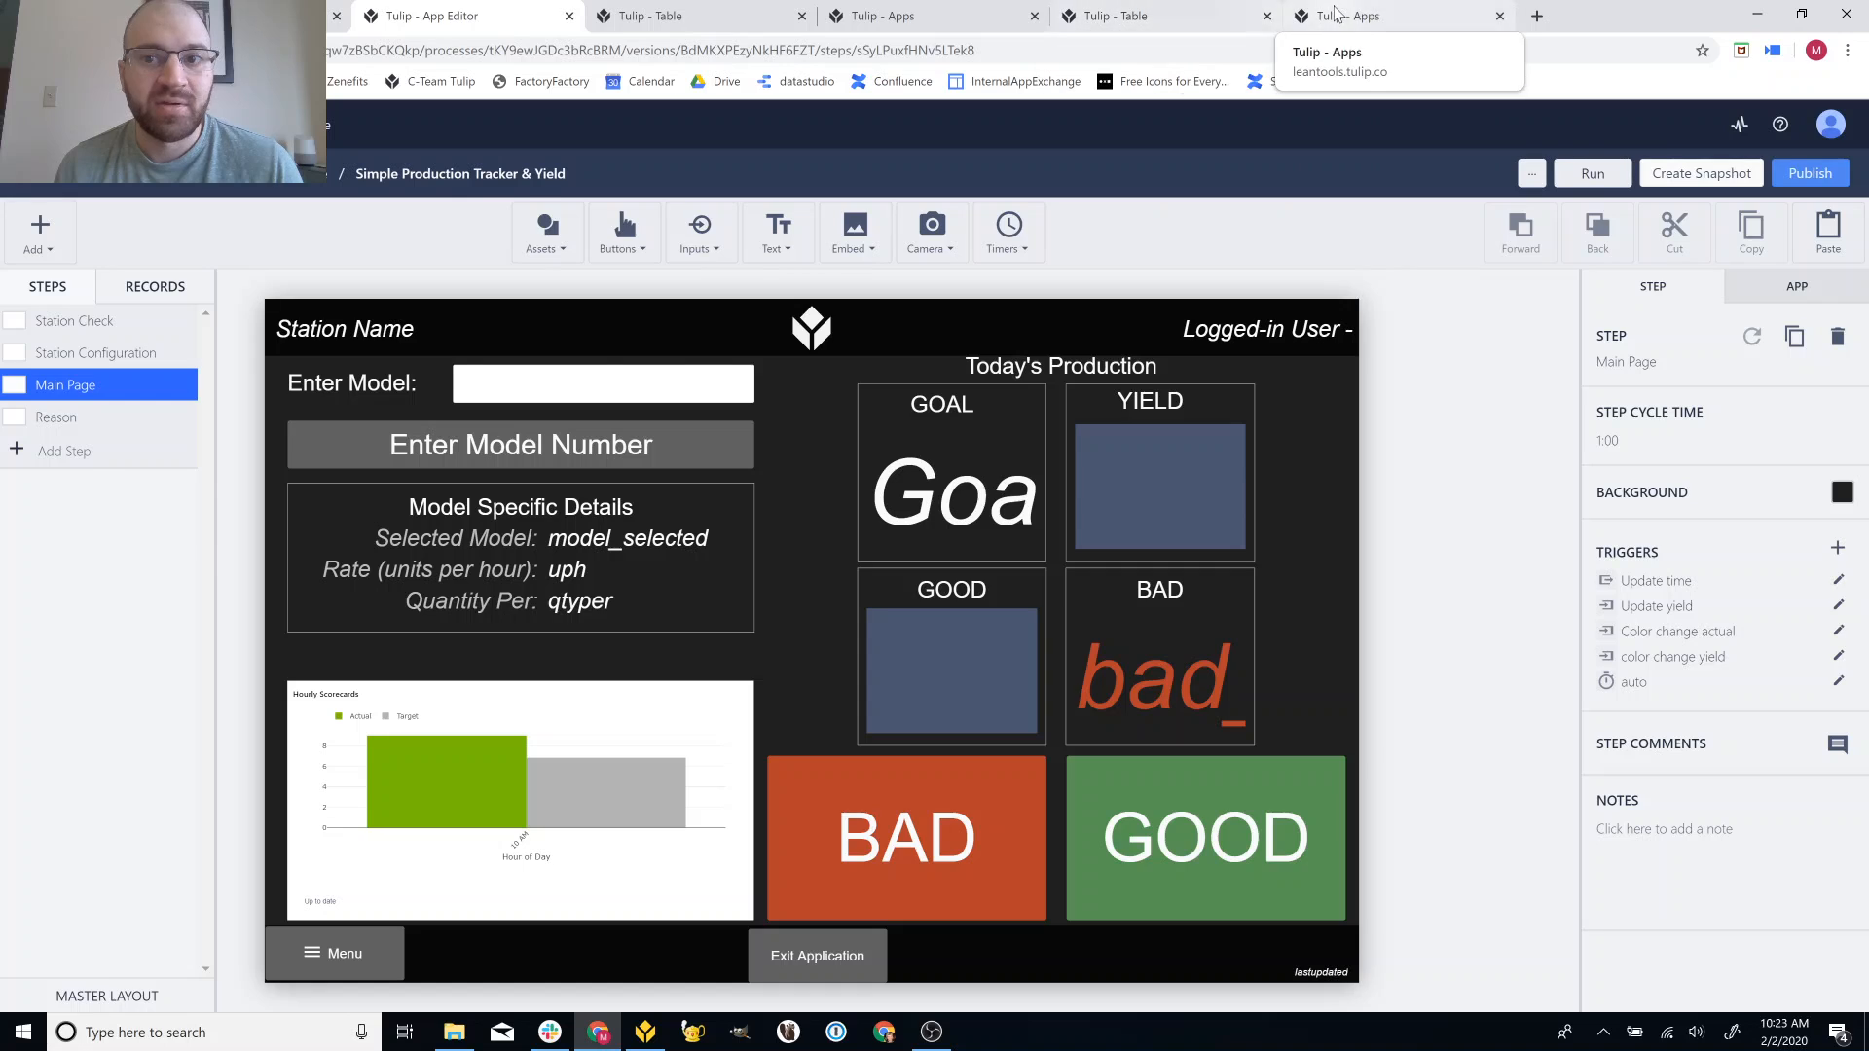
{"action": "left_click", "coordinate": [1372, 16]}
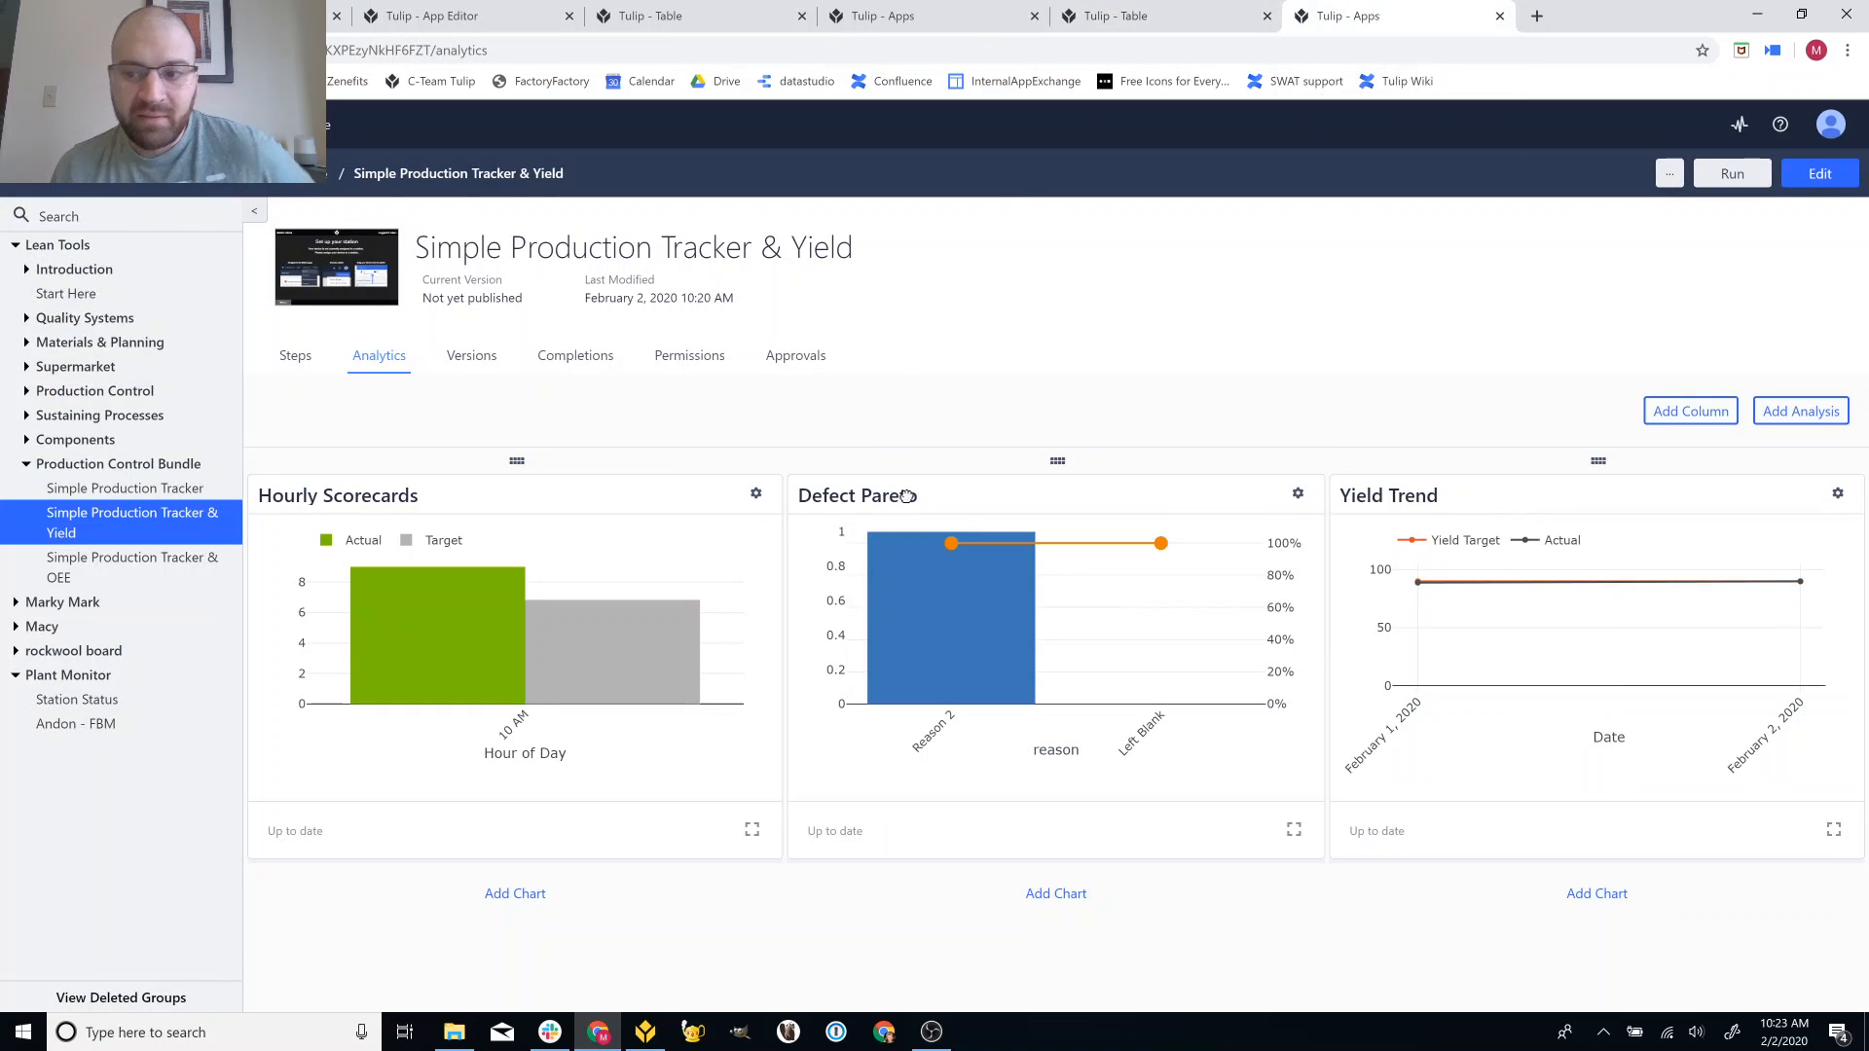
{"action": "mouse_move", "coordinate": [885, 558]}
{"action": "mouse_move", "coordinate": [512, 588]}
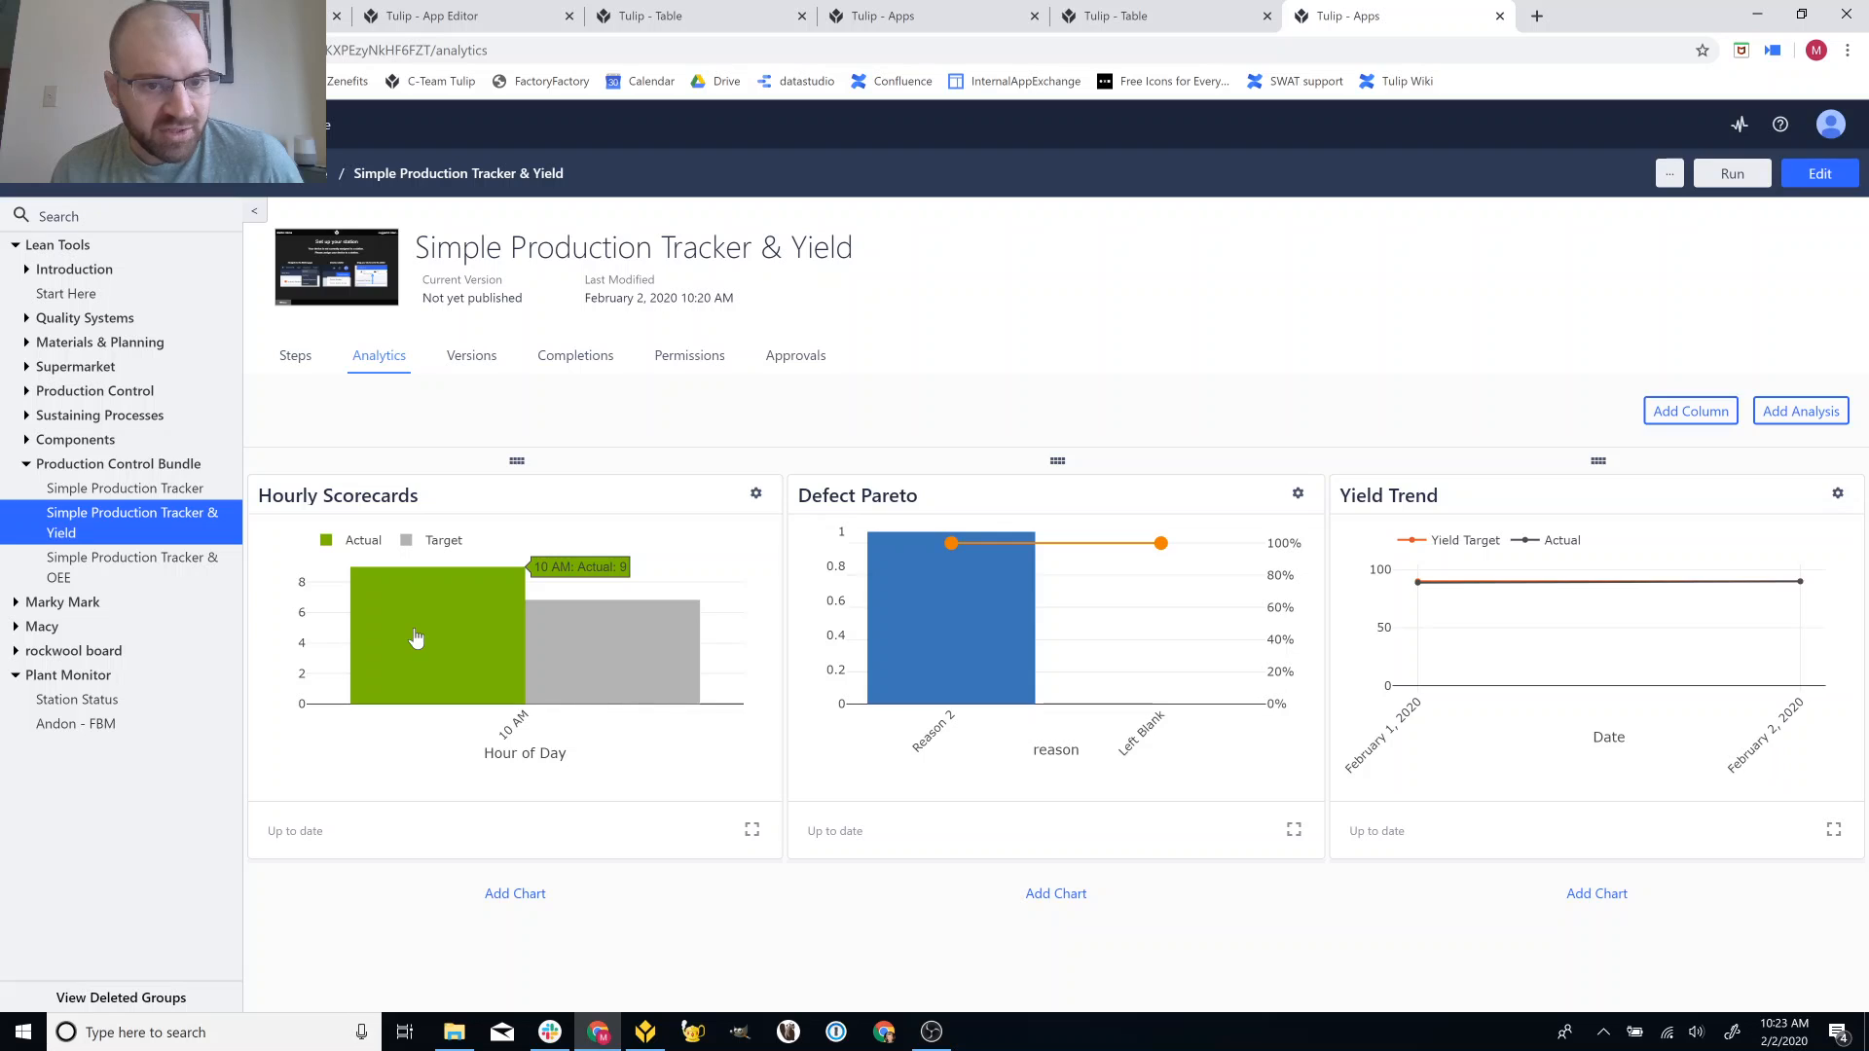
{"action": "mouse_move", "coordinate": [622, 667]}
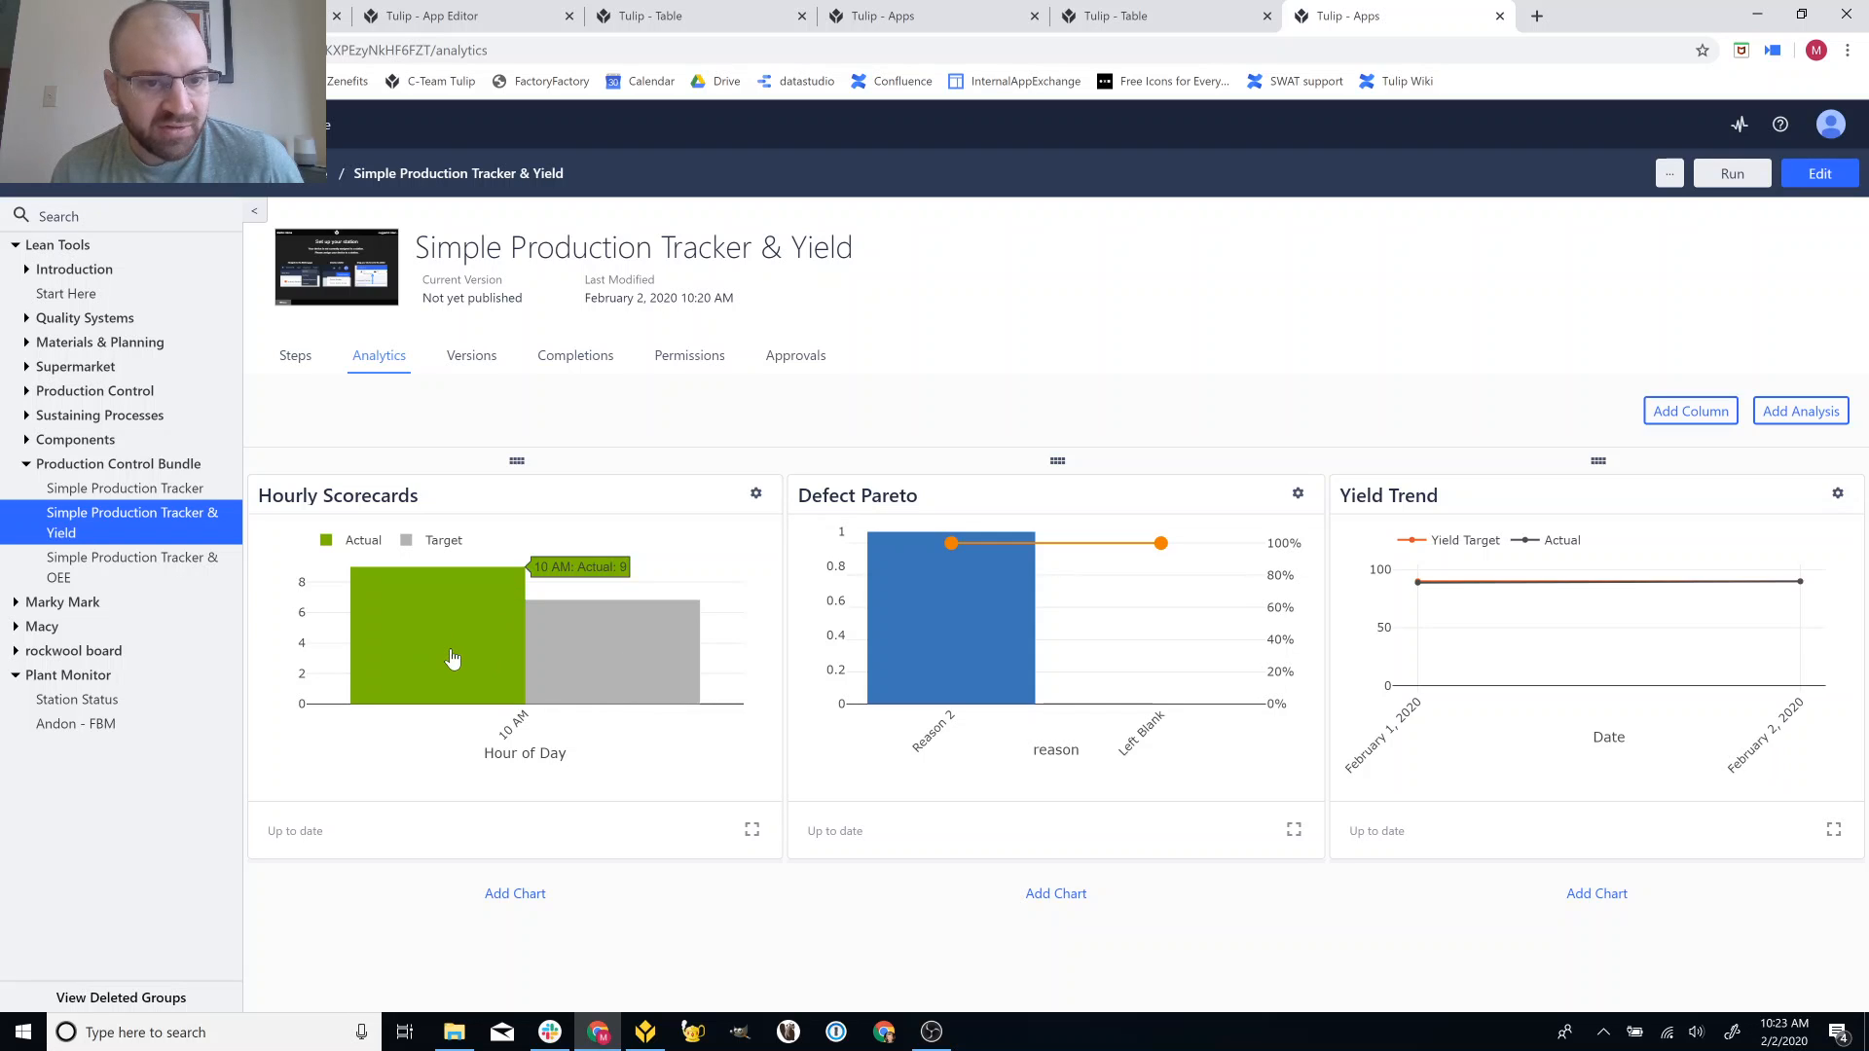
{"action": "mouse_move", "coordinate": [471, 651]}
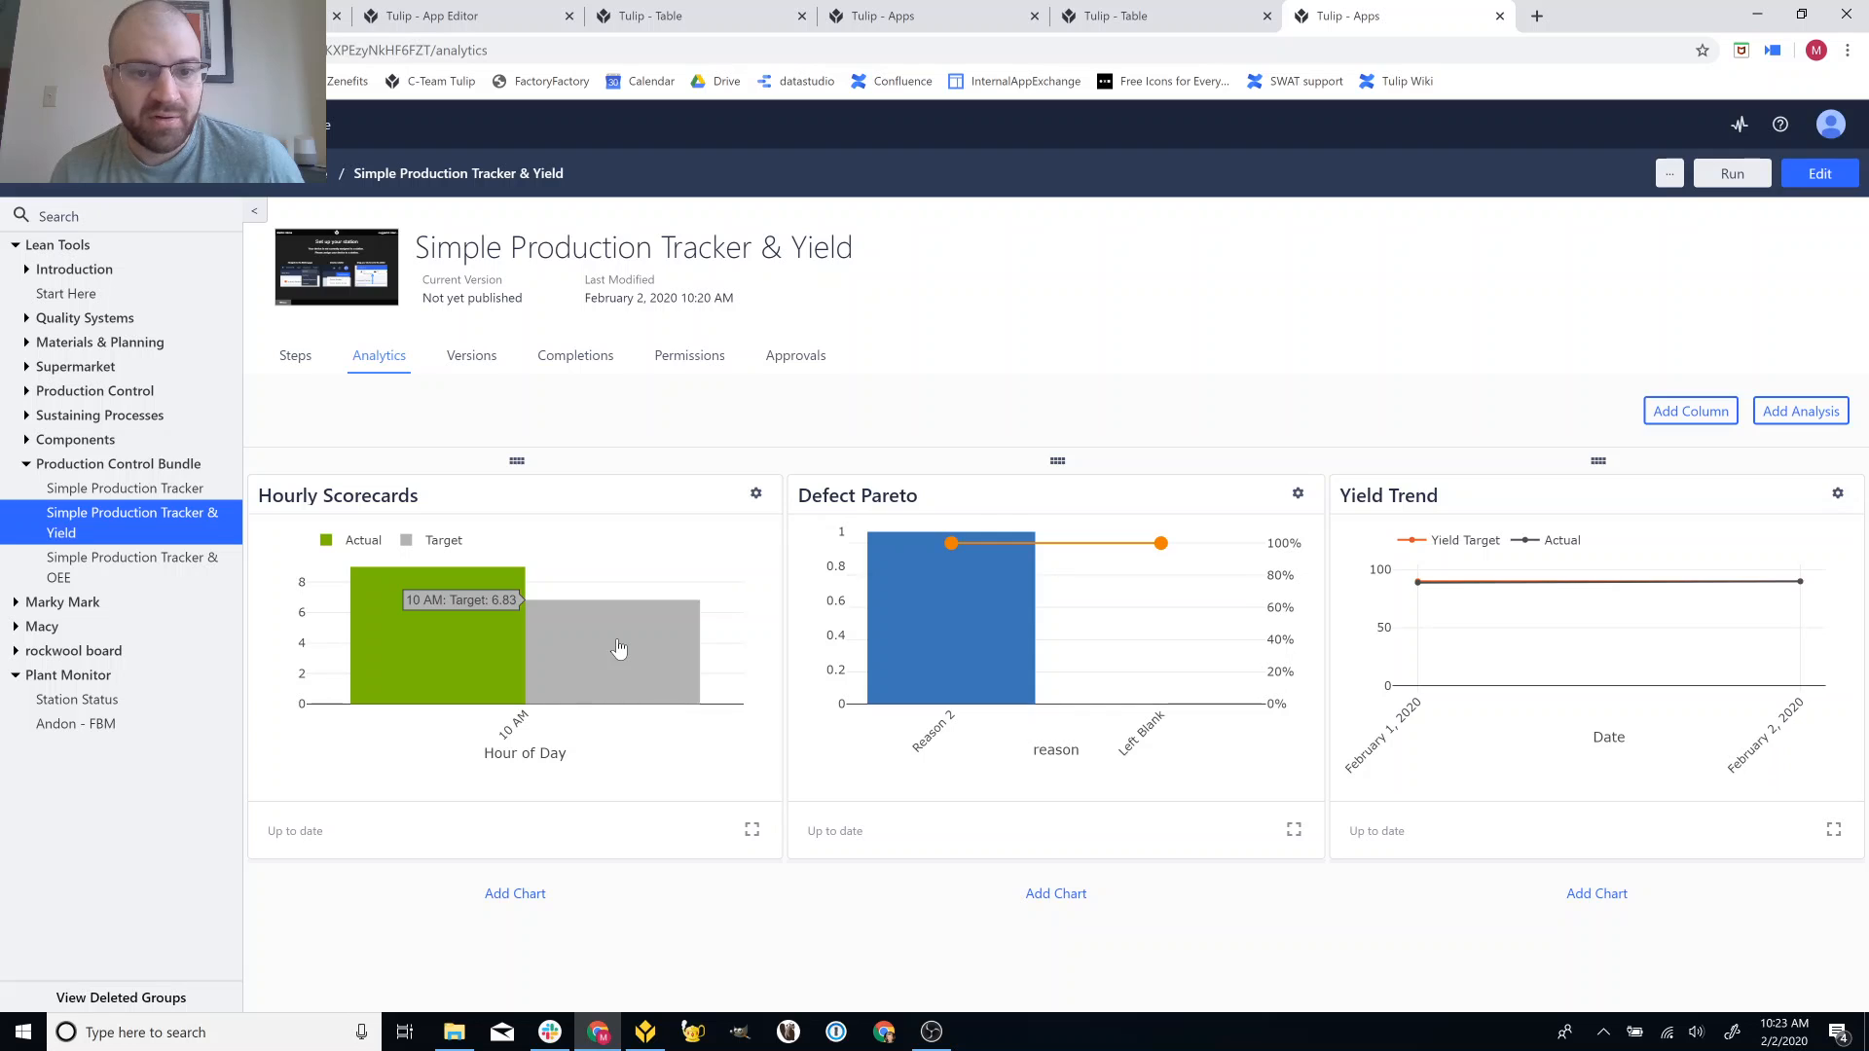
{"action": "mouse_move", "coordinate": [985, 619]}
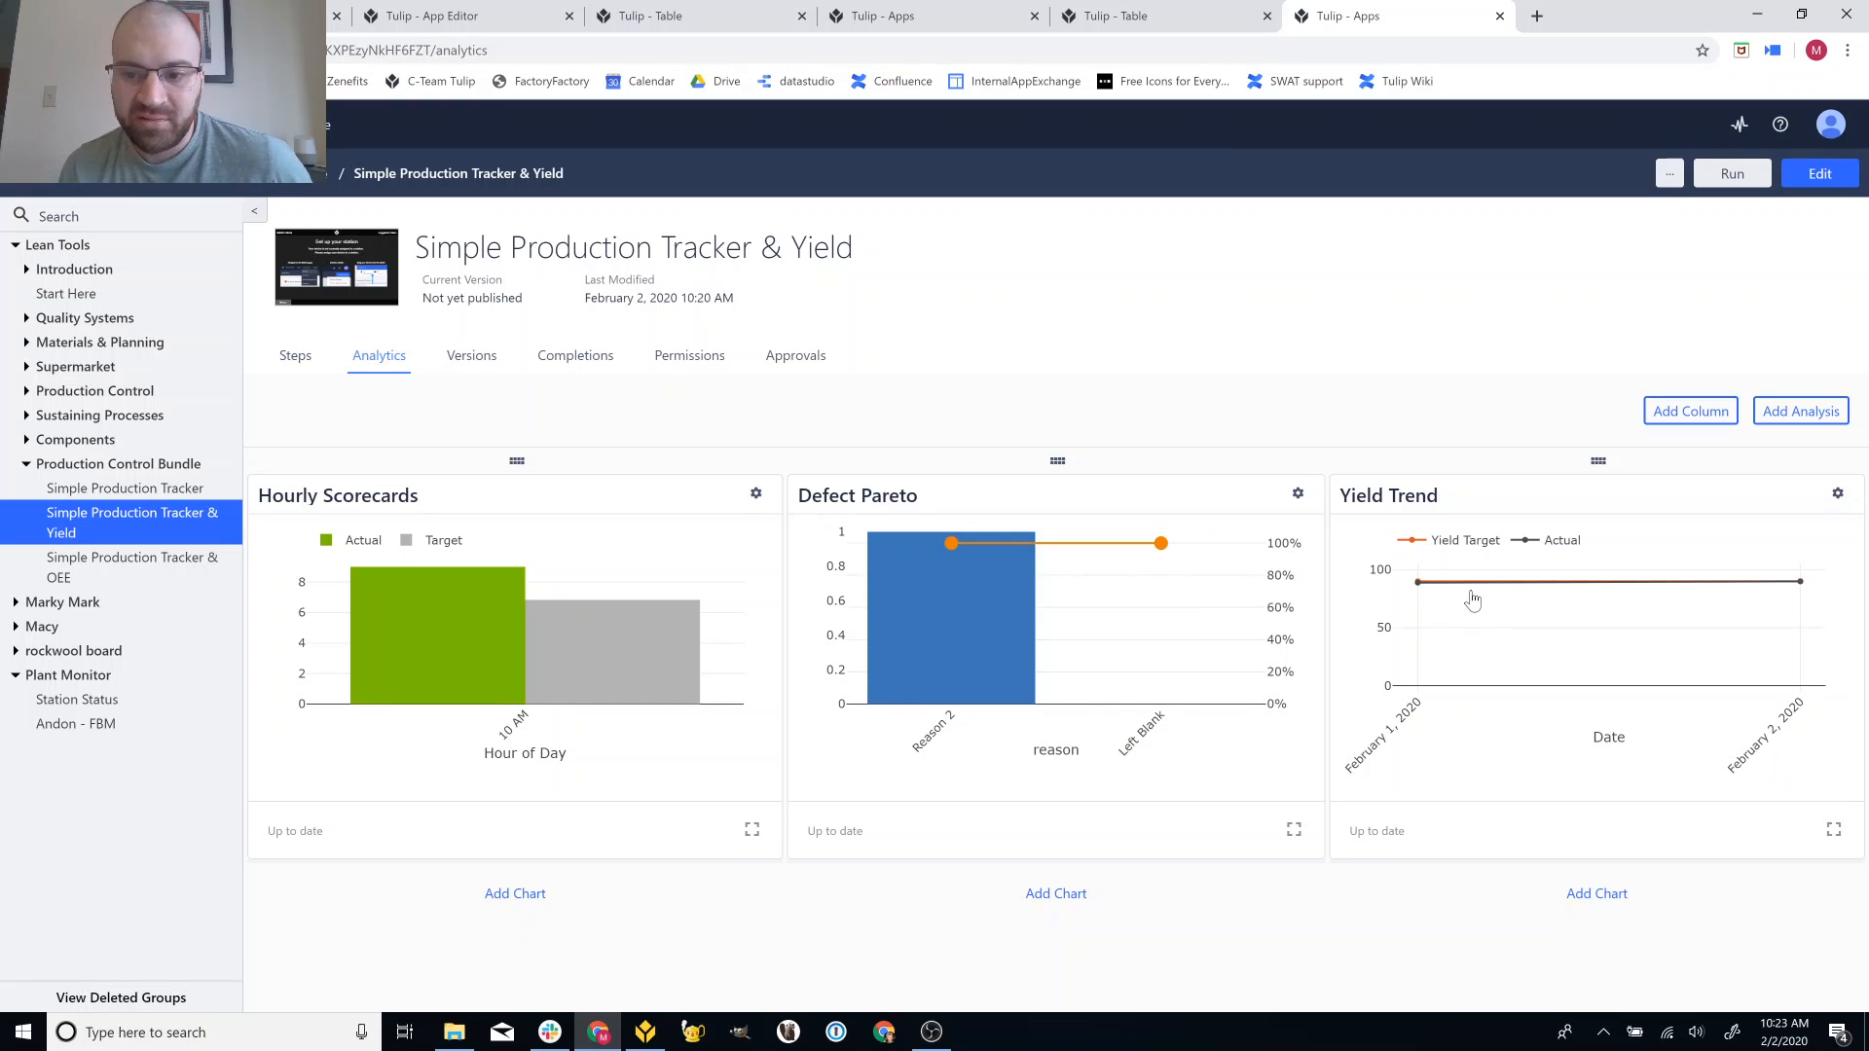
{"action": "mouse_move", "coordinate": [1421, 596]}
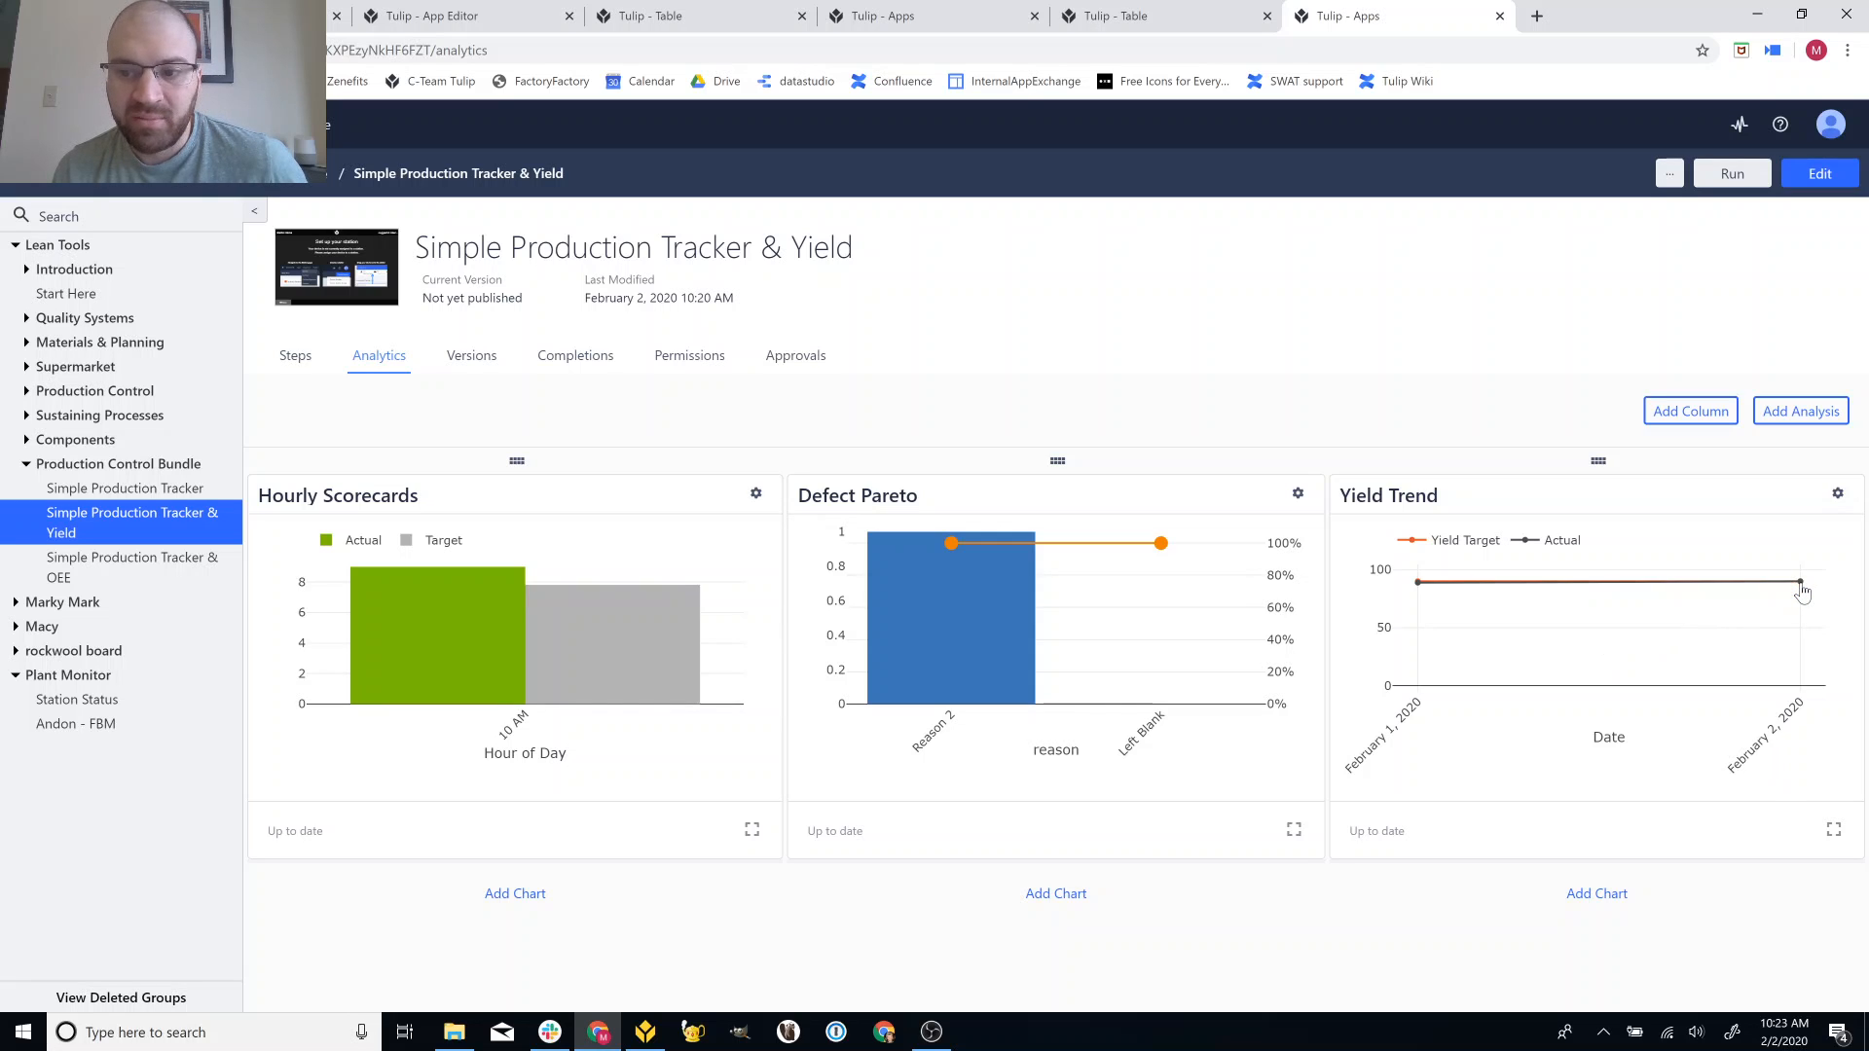
{"action": "mouse_move", "coordinate": [1801, 584]}
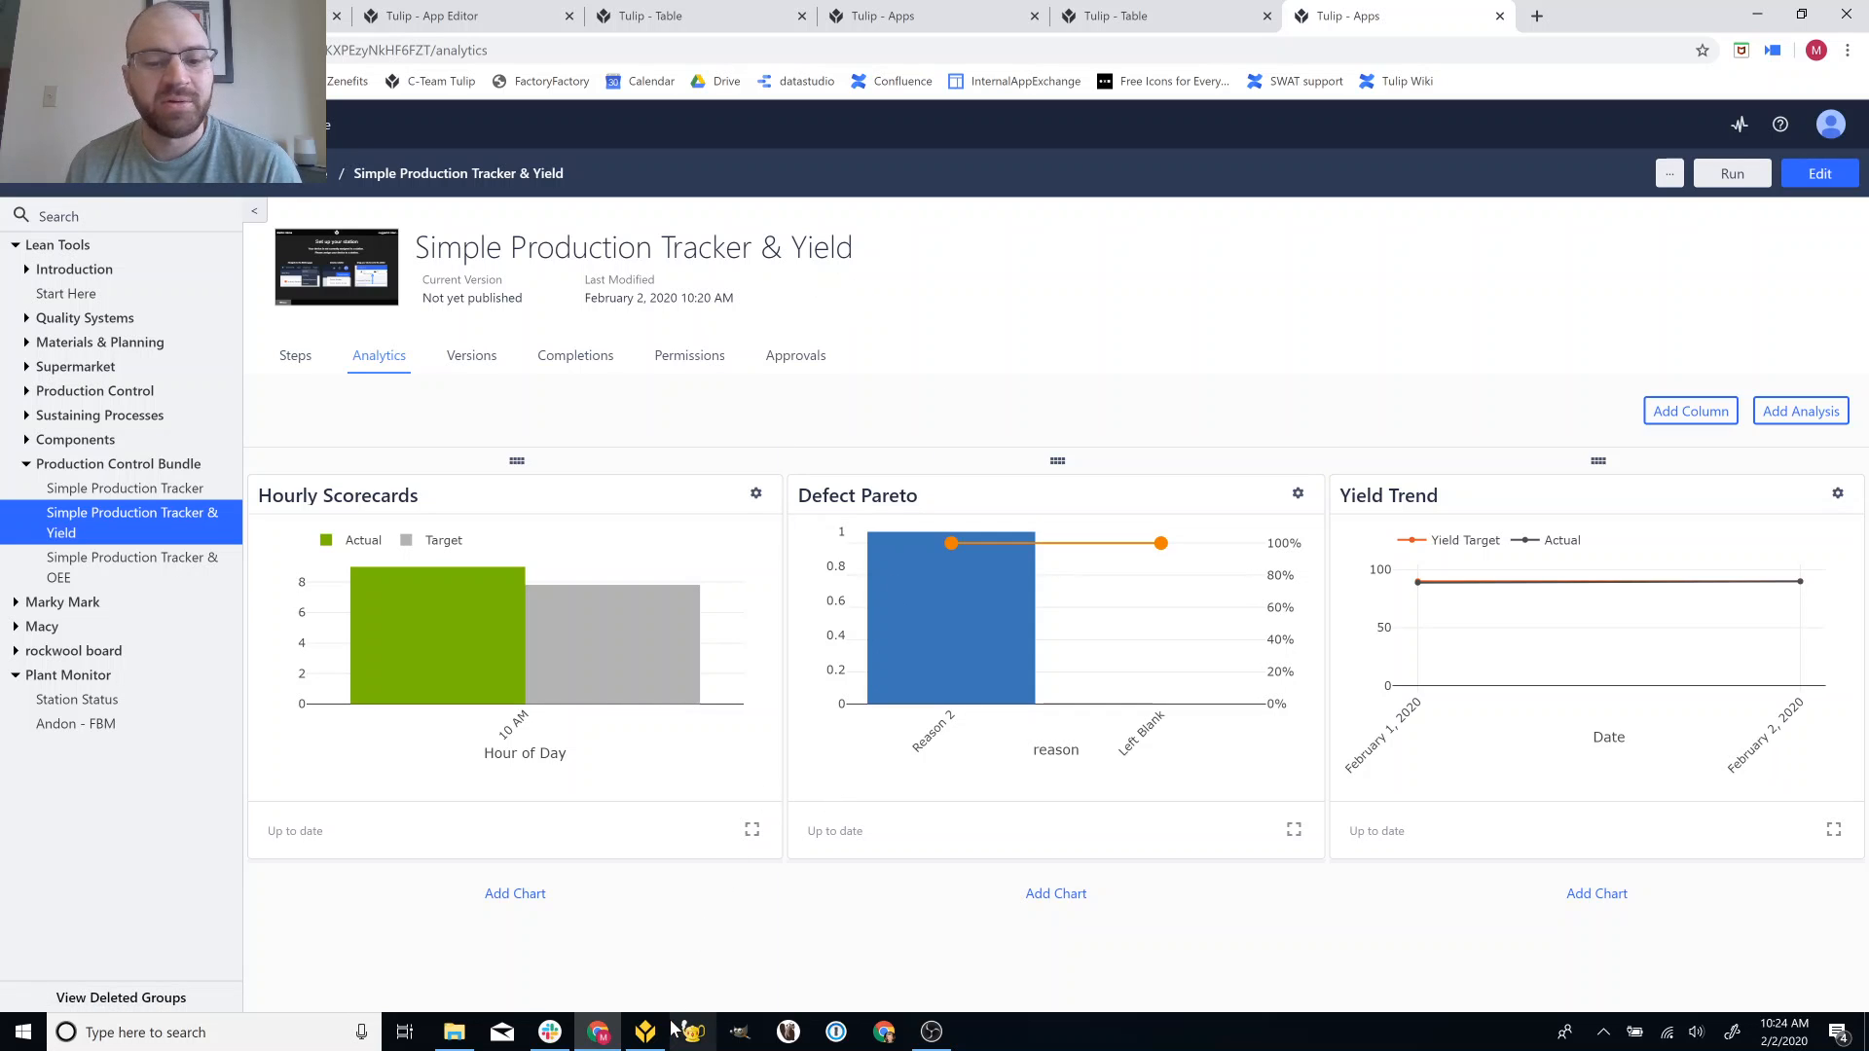
{"action": "mouse_move", "coordinate": [666, 1038]}
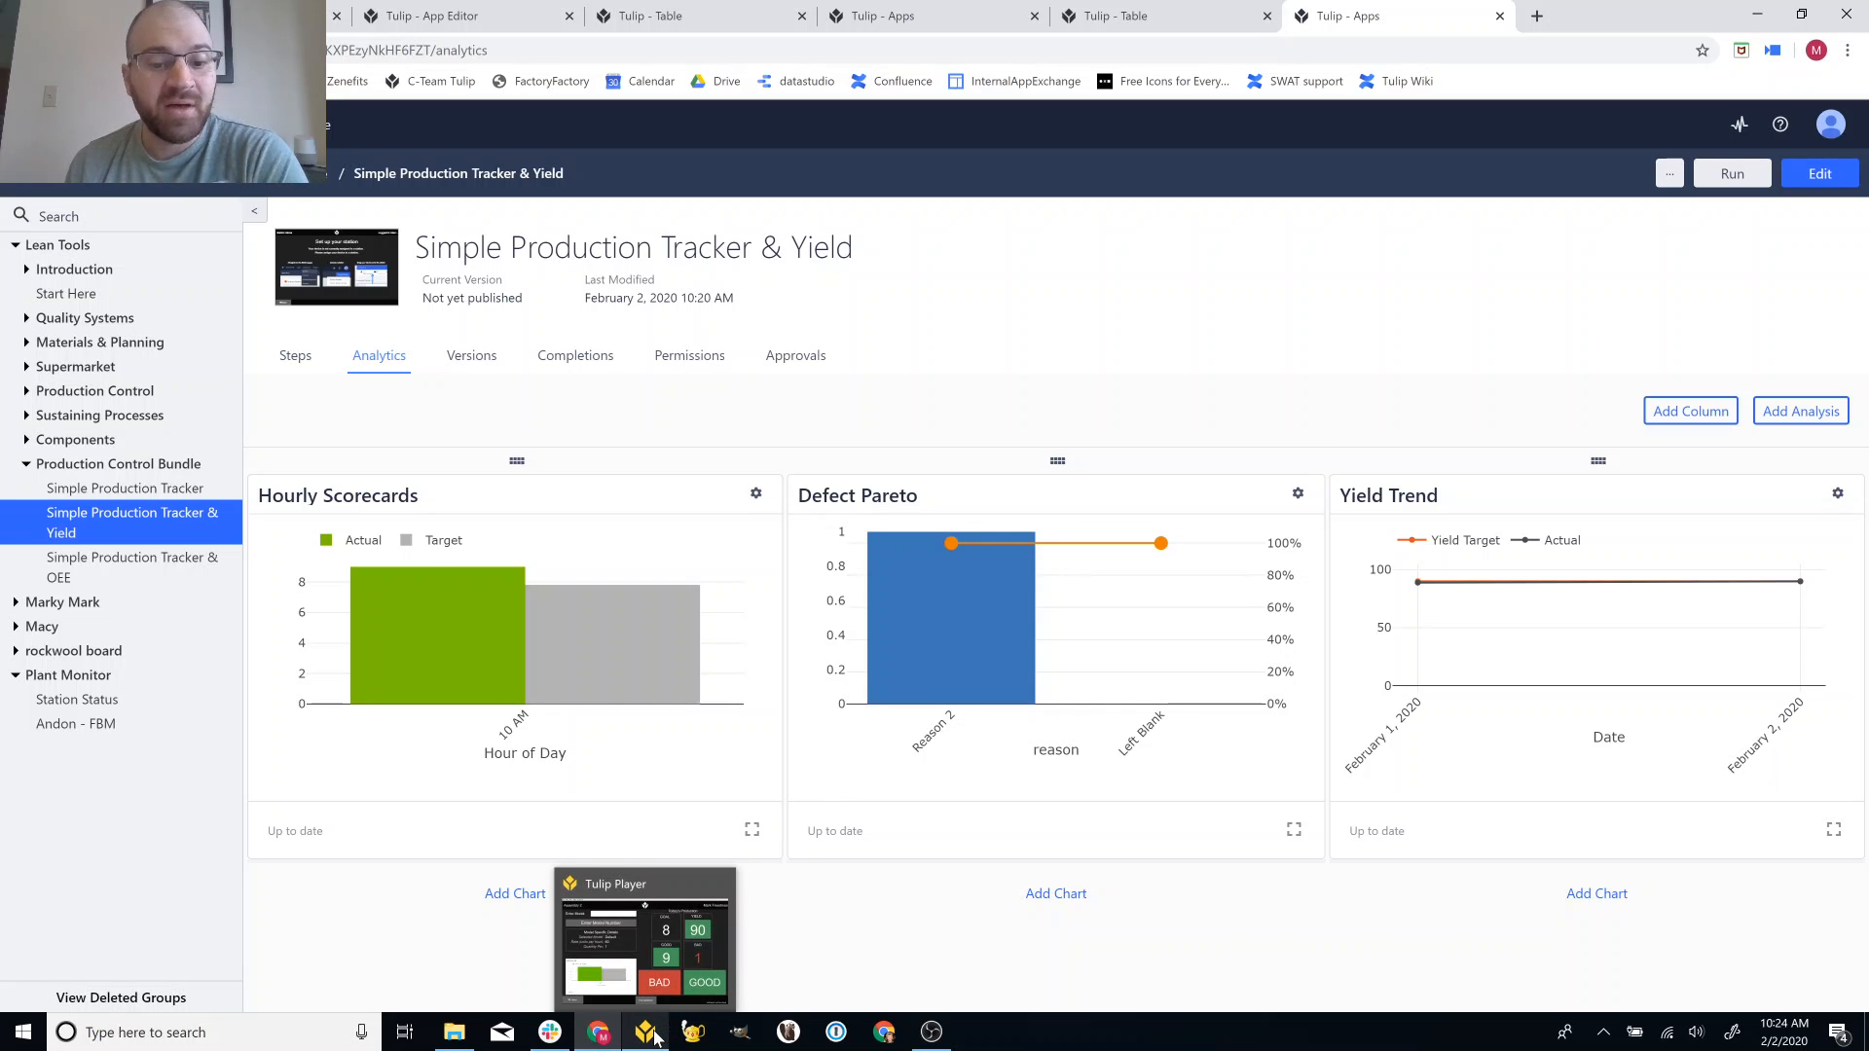
{"action": "left_click", "coordinate": [932, 1032]}
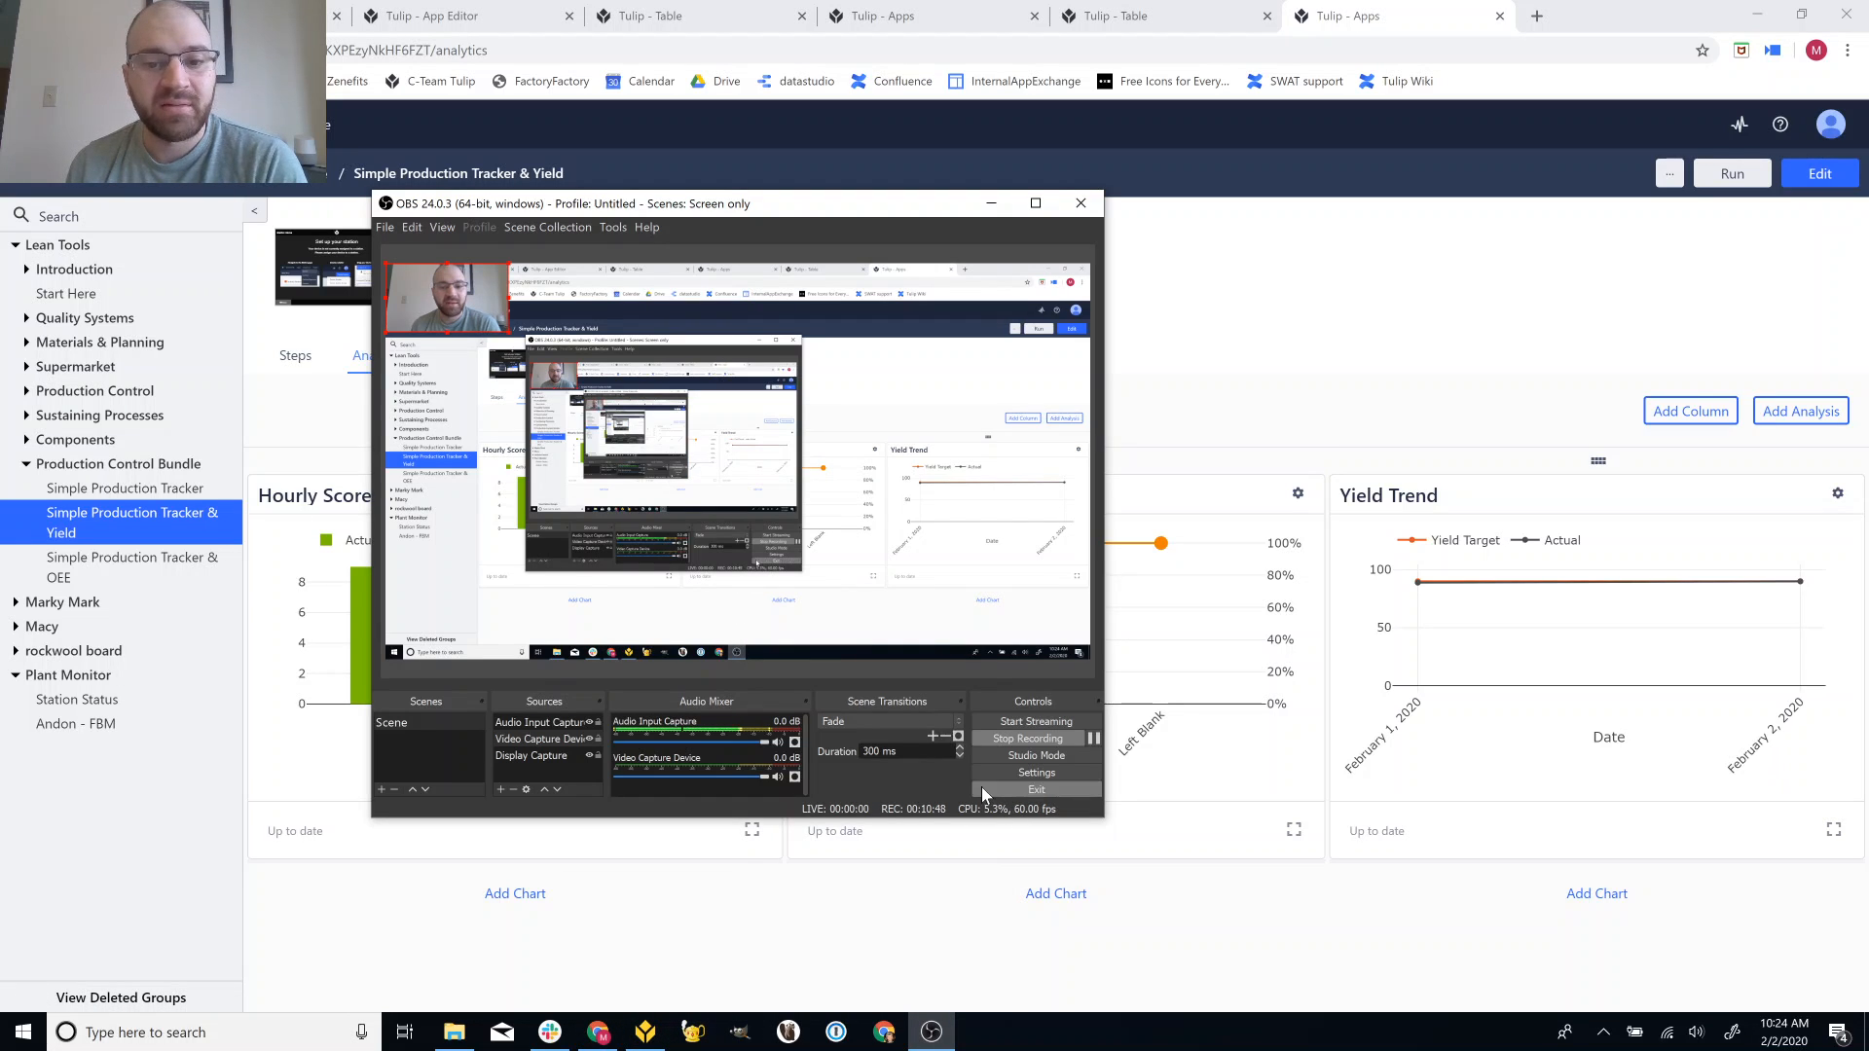